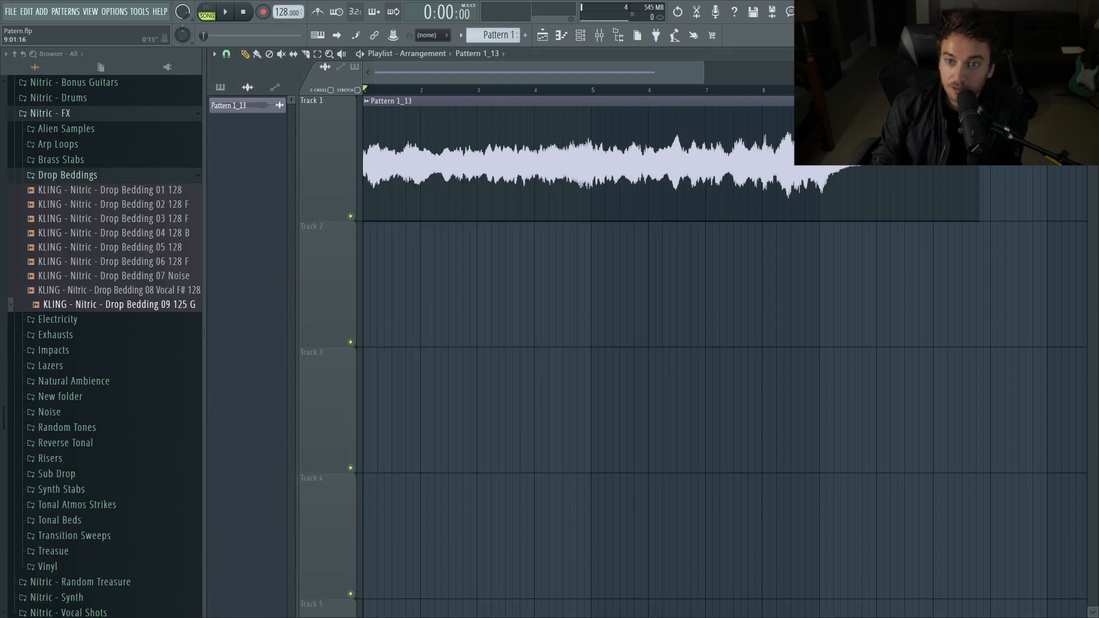
- Play the FL Keys chord pattern and review its notes in the piano roll
key("ctrl+a")
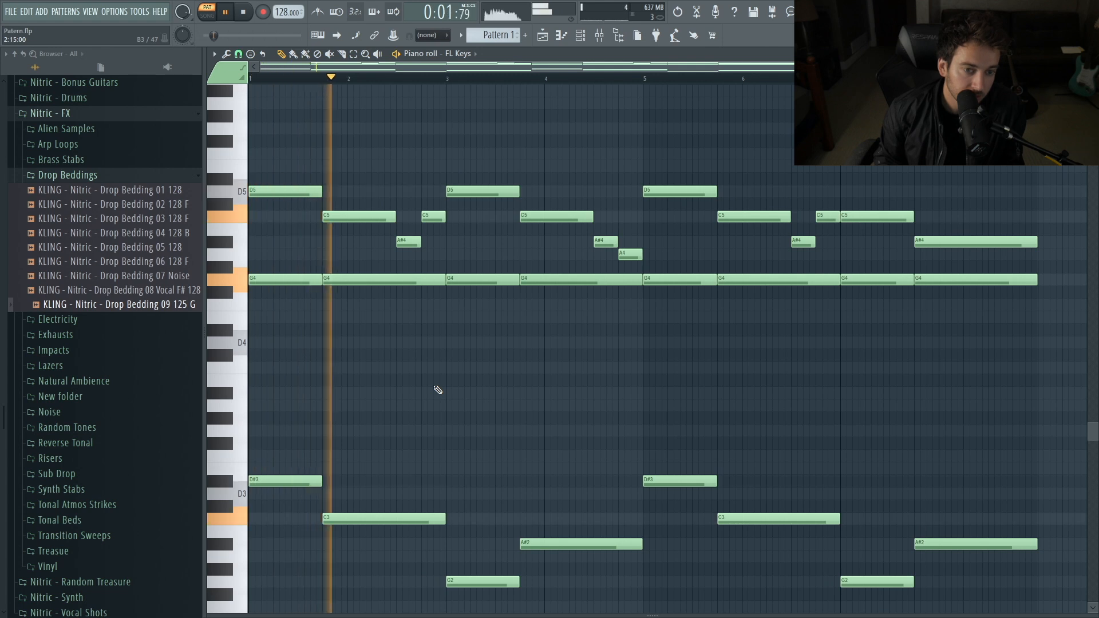
scroll(437, 390, "down", 3)
scroll(438, 390, "up", 2)
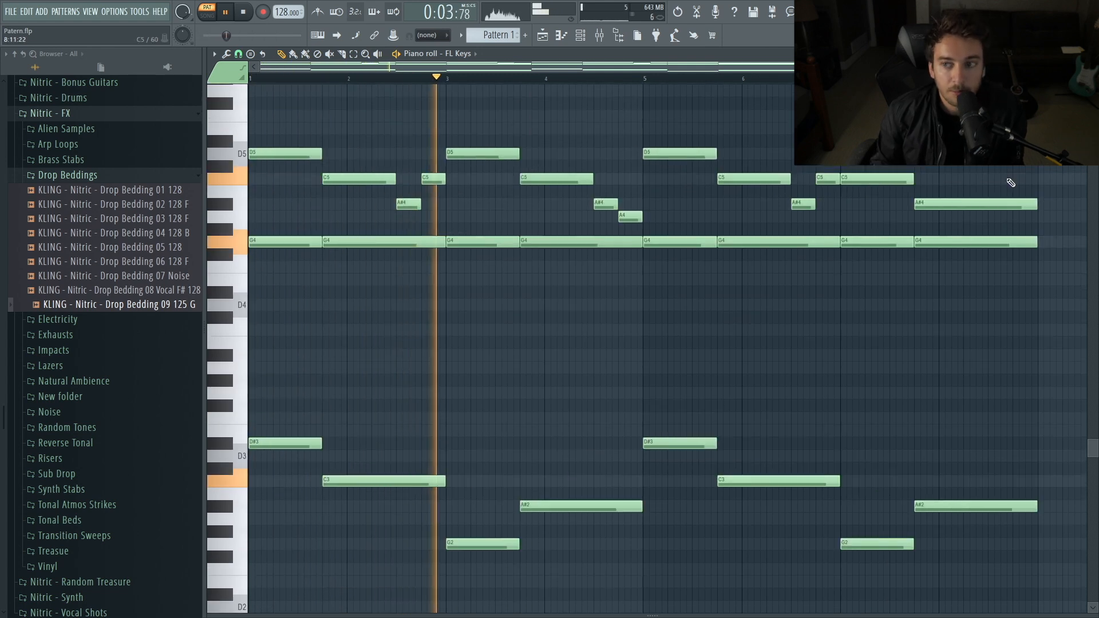
left_click_drag(1093, 79, 1092, 100)
key("space")
left_click(519, 185)
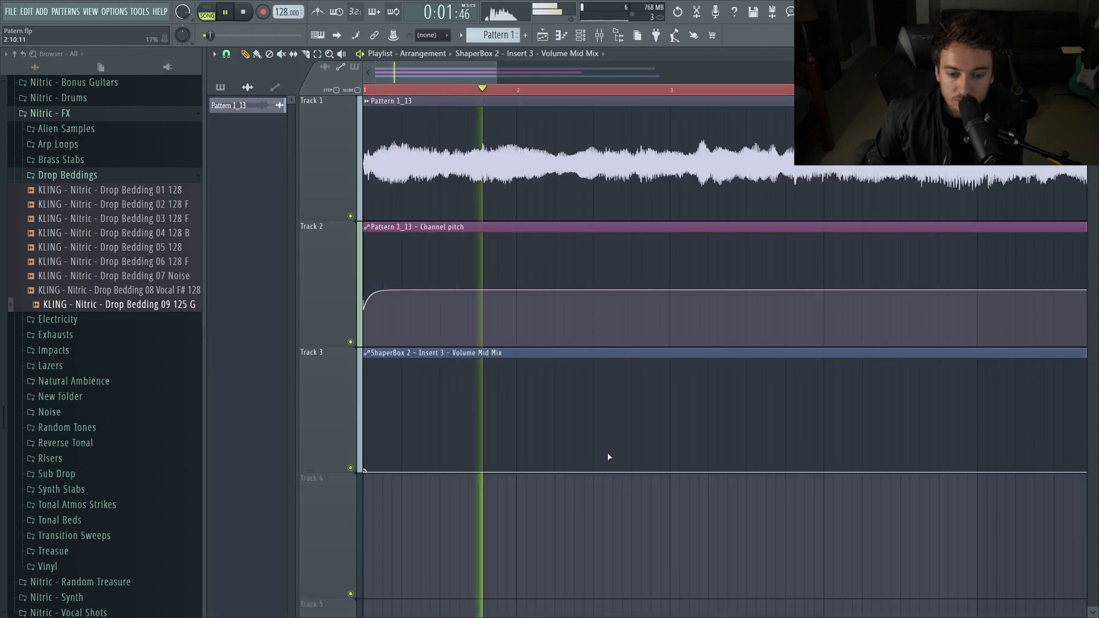
- Add points around bars 2 and 3 of the ShaperBox 2 Volume Mid Mix automation clip to form a volume rise
right_click(526, 473)
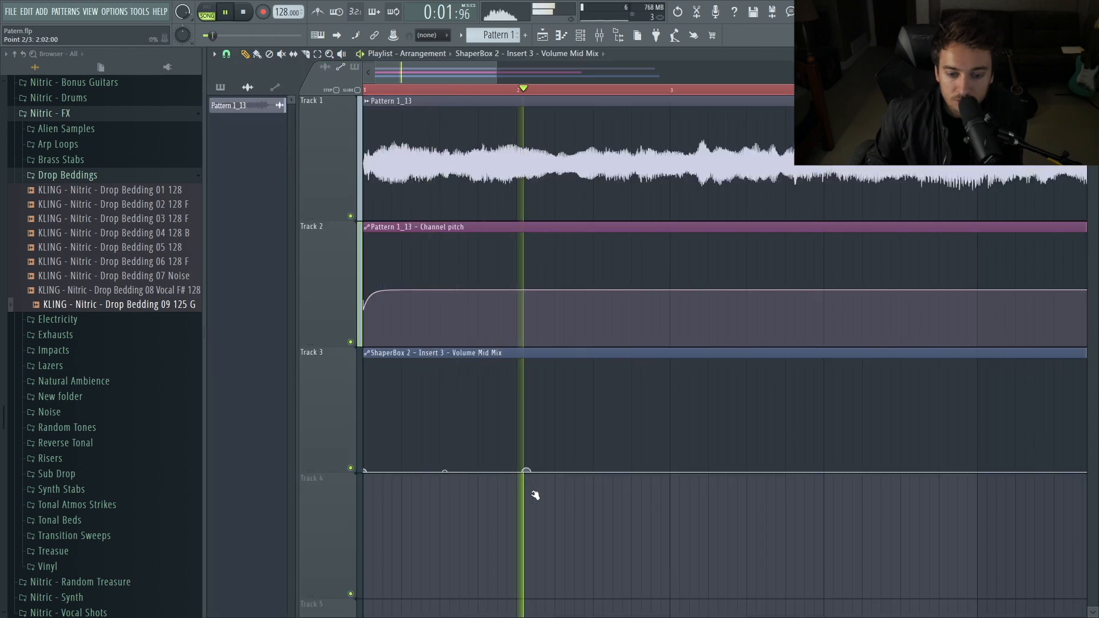
right_click(632, 446)
right_click(671, 470)
key("space")
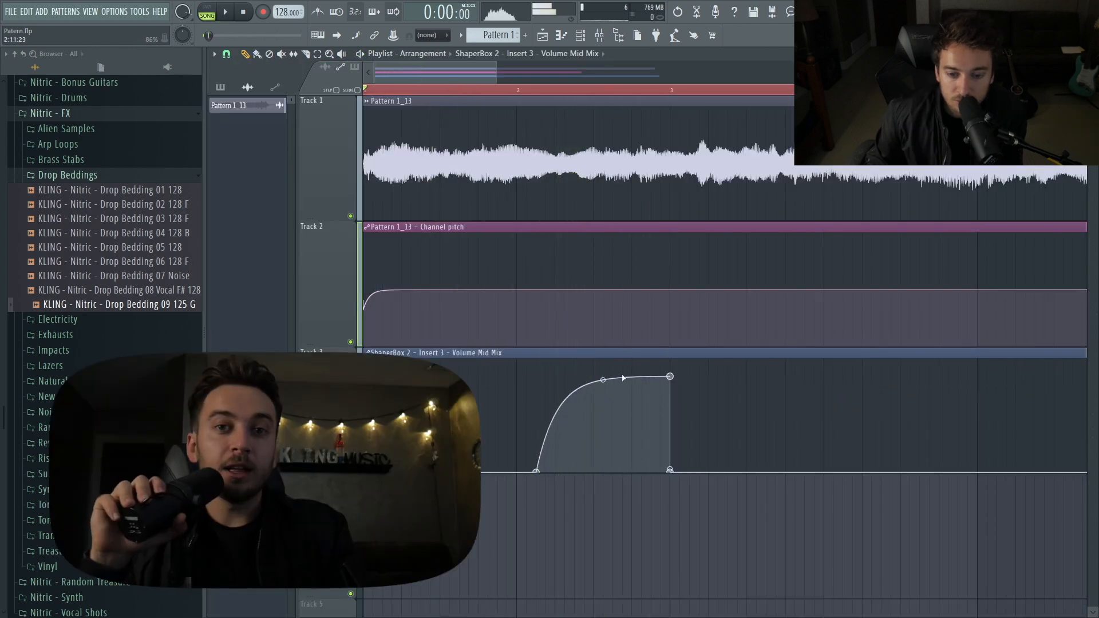
- Reshape the Volume Mid Mix curve to ease up to a plateau and fall smoothly to zero at bar 3
left_click_drag(565, 361, 565, 447)
left_click_drag(632, 375, 597, 401)
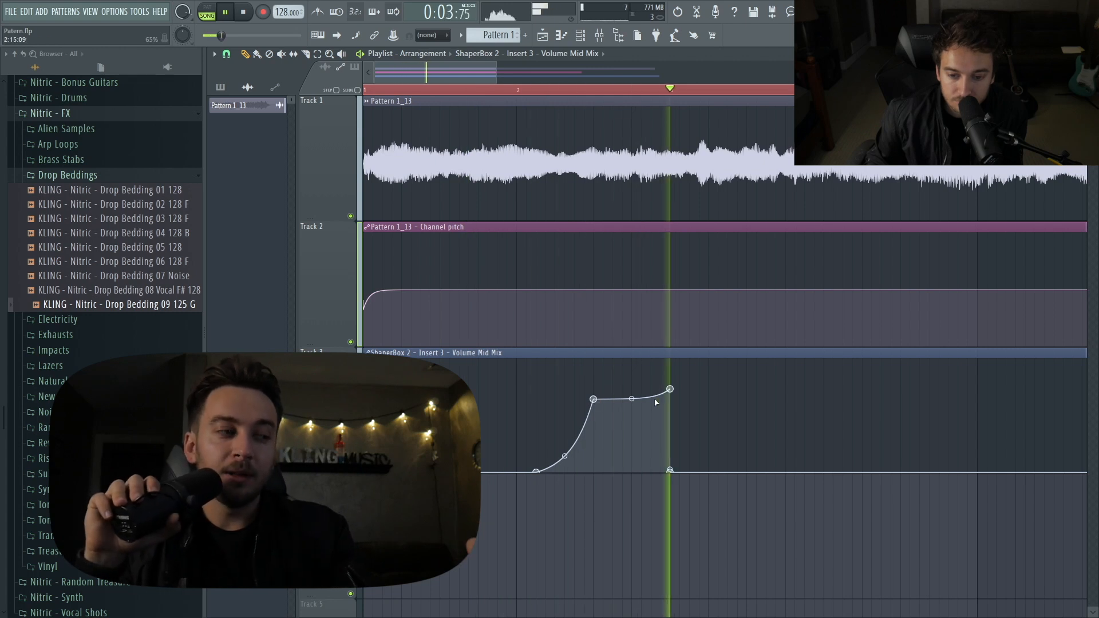
right_click(672, 451)
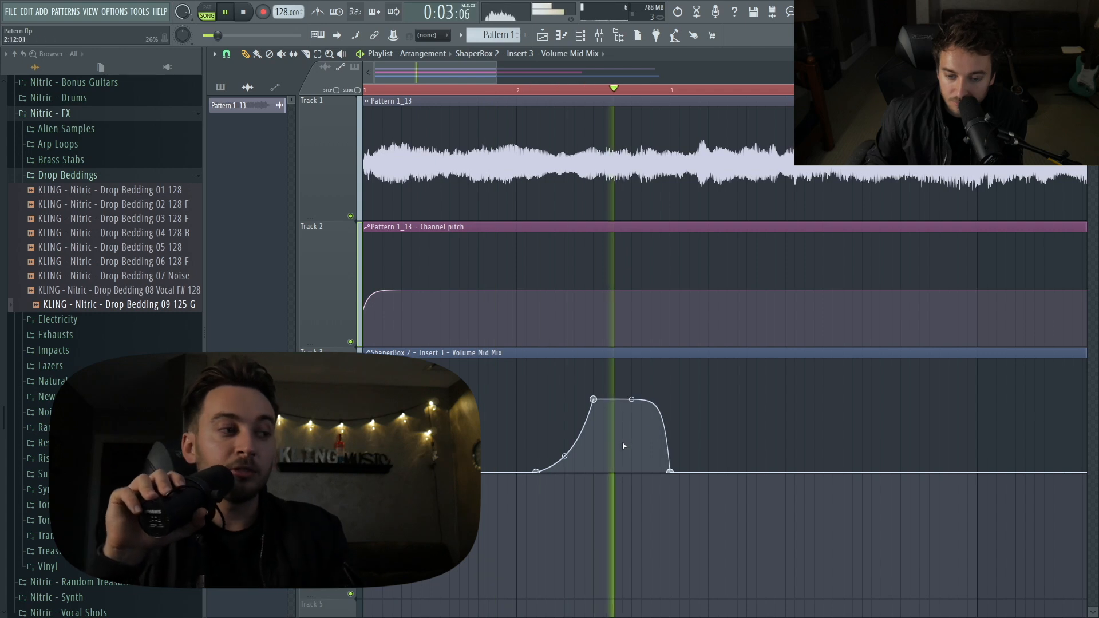
scroll(623, 445, "down", 3)
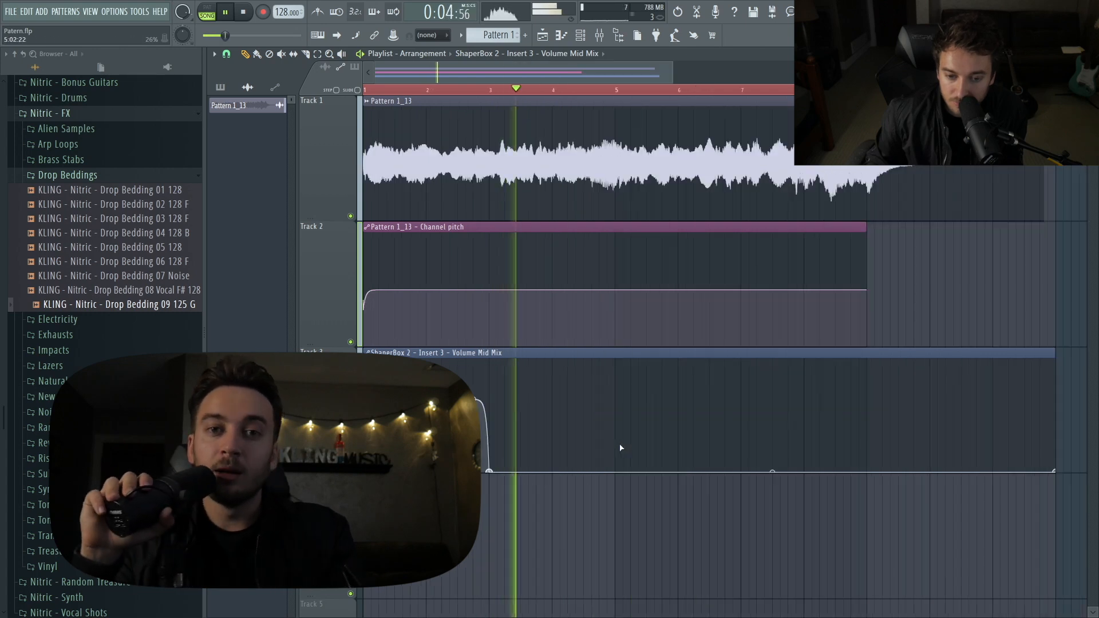
left_click(551, 471)
key("space")
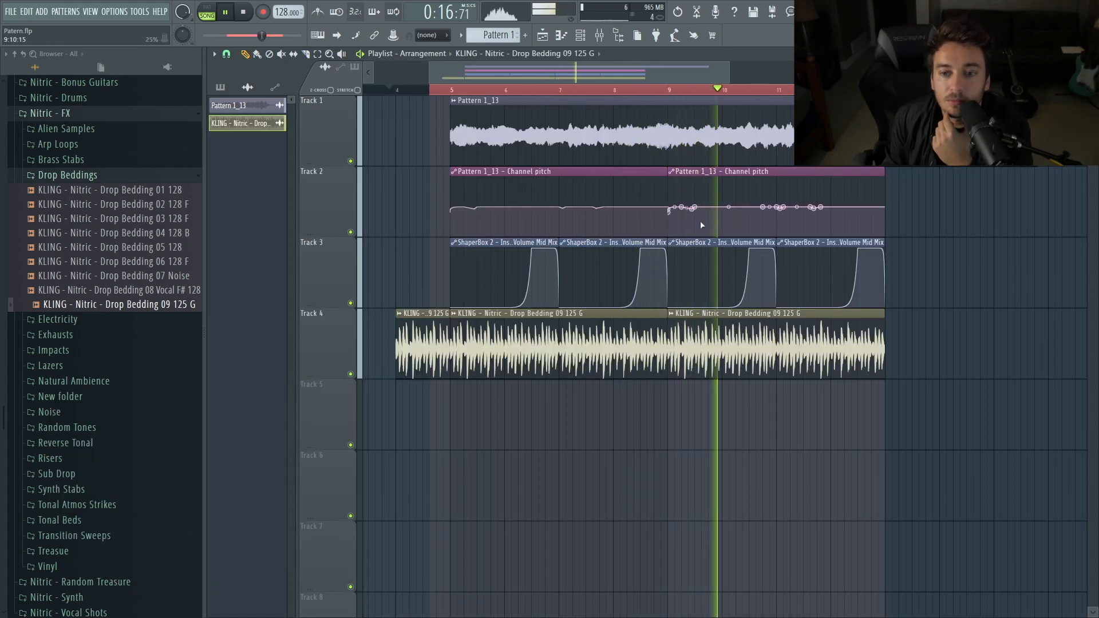
- Move the Lead Vox (WET) clip on Track 9 to start at bar 5 and open its sample settings
left_click(442, 90)
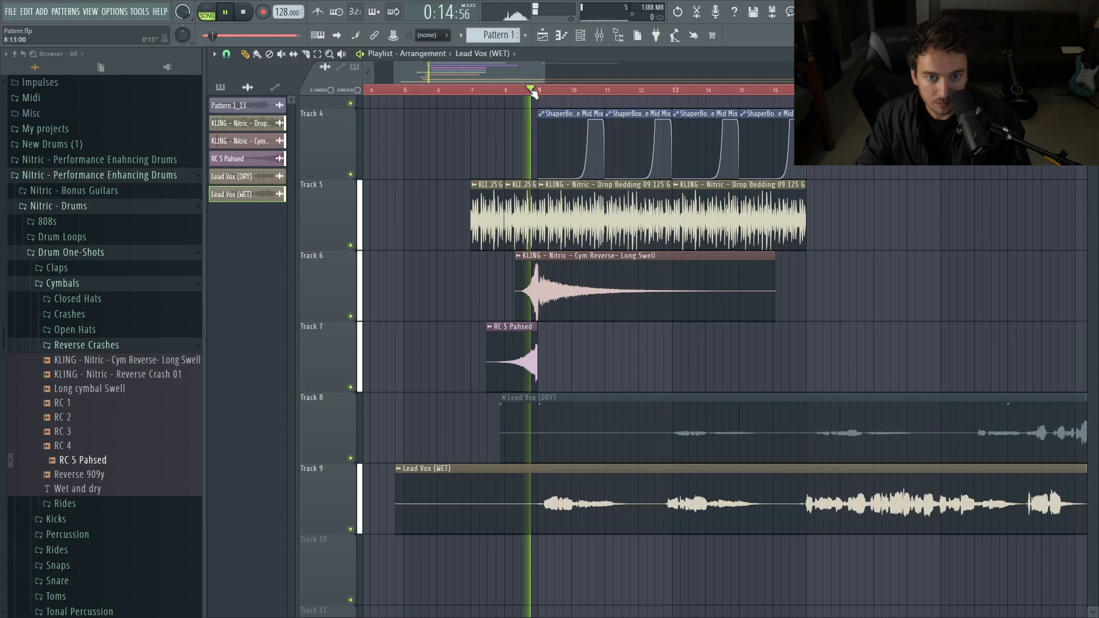
left_click_drag(467, 491, 475, 490)
double_click(518, 504)
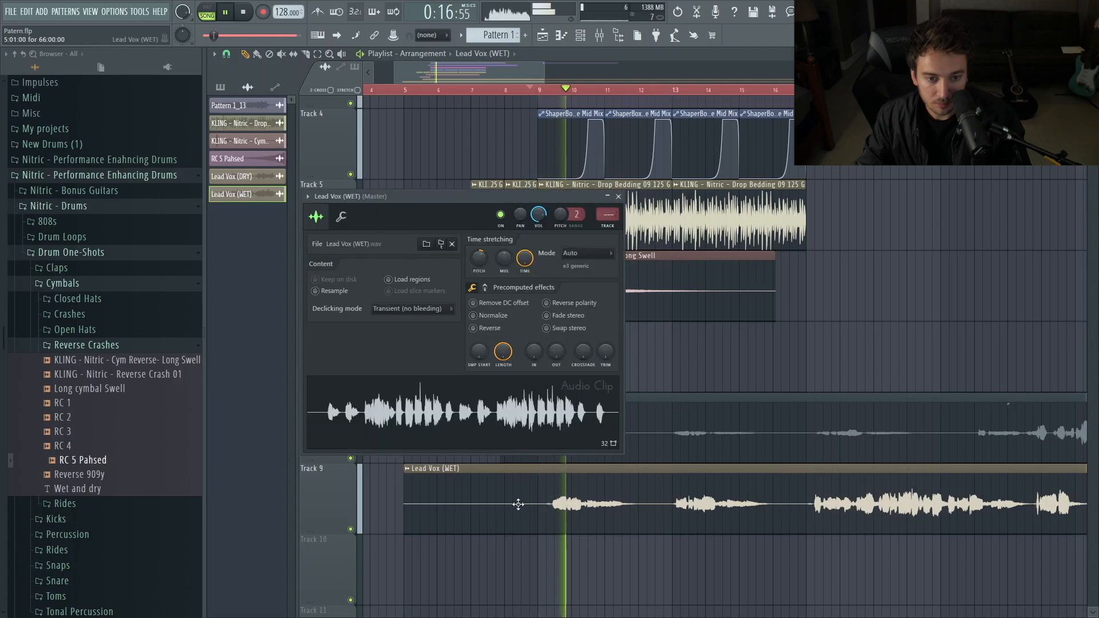
- Move the first three chords of the Cinematic Soft Piano pattern to start at bar 9
left_click_drag(884, 594, 466, 96)
left_click_drag(414, 243, 1071, 601)
double_click(728, 493)
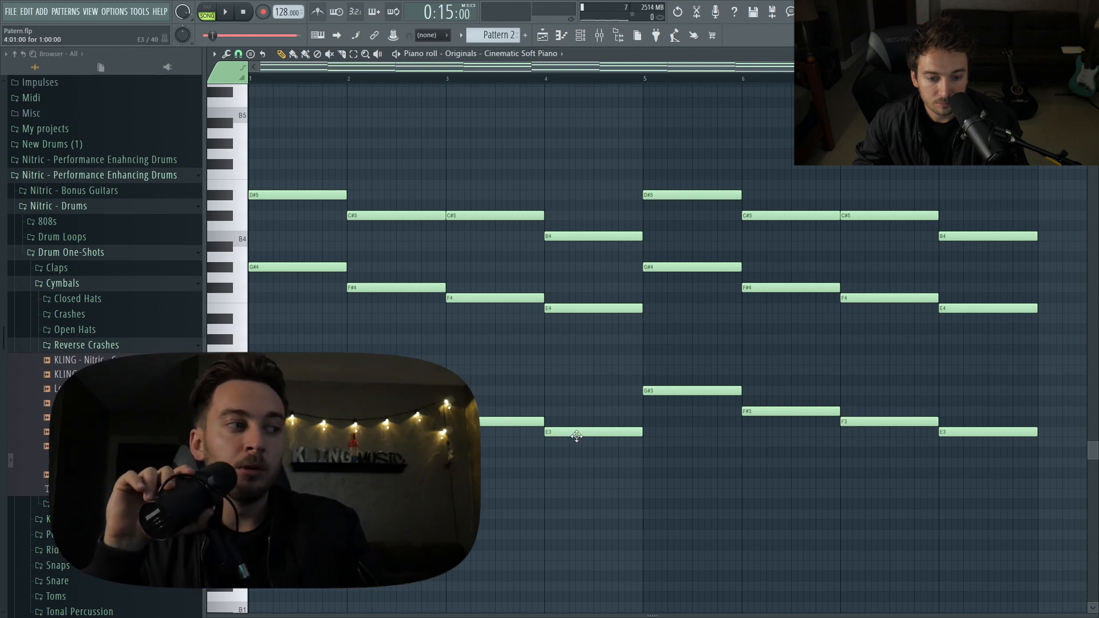
left_click_drag(318, 128, 498, 429)
left_click_drag(274, 198, 1070, 199)
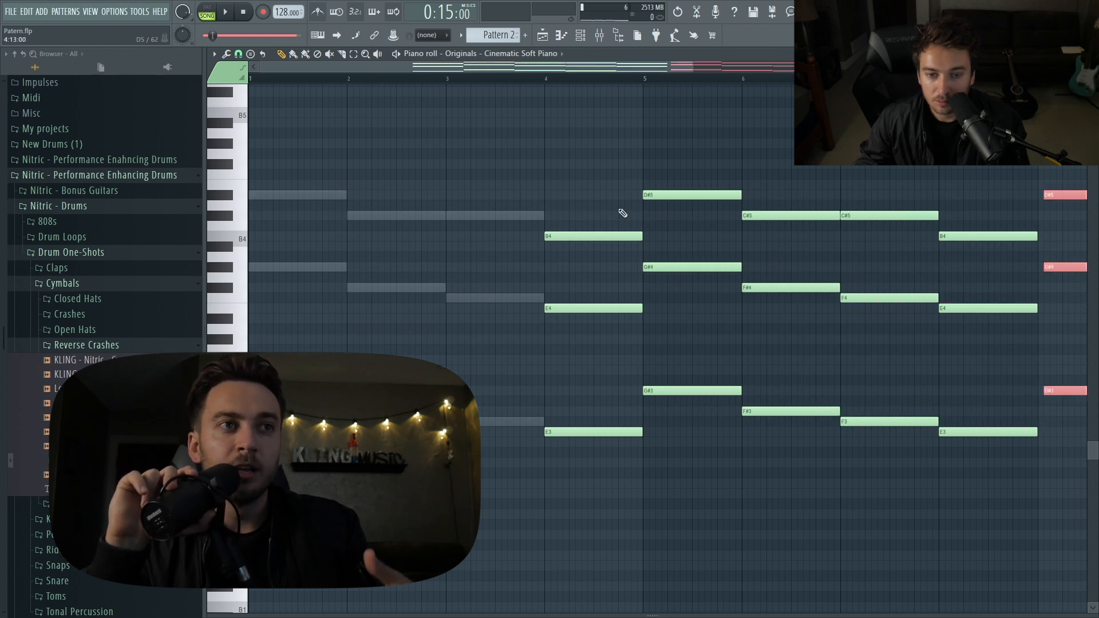
- Move the bar 4 chord of B4, E4 and E3 to bar 1 and slice the chord at bar 8
left_click_drag(589, 339, 273, 430)
key("space")
left_click_drag(555, 486, 561, 166)
key("Delete")
scroll(678, 495, "down", 3)
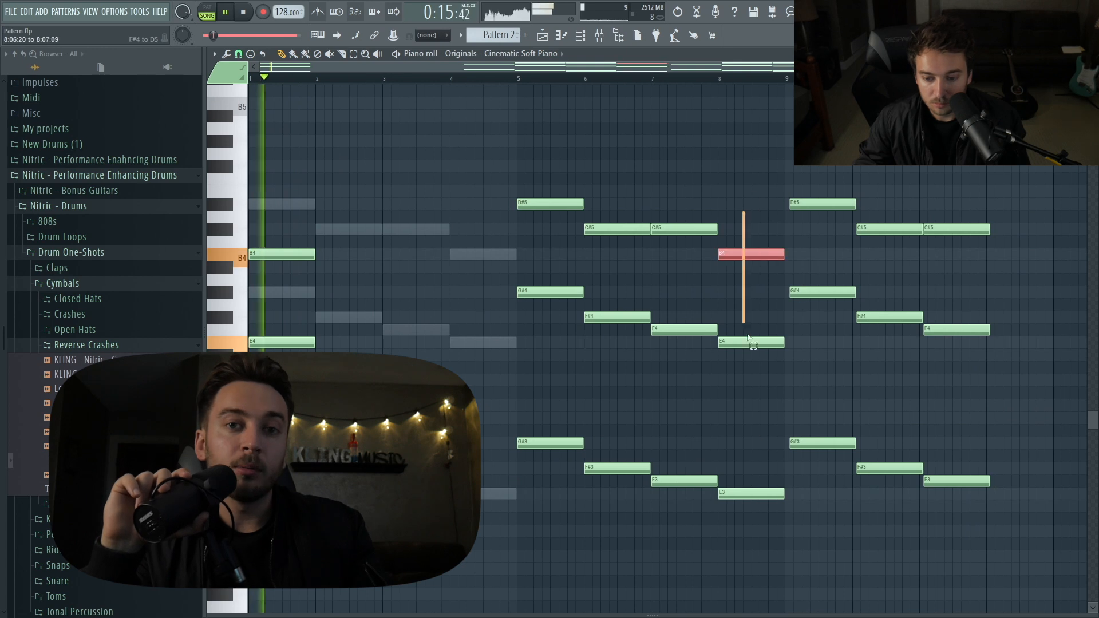
left_click_drag(679, 495, 346, 228)
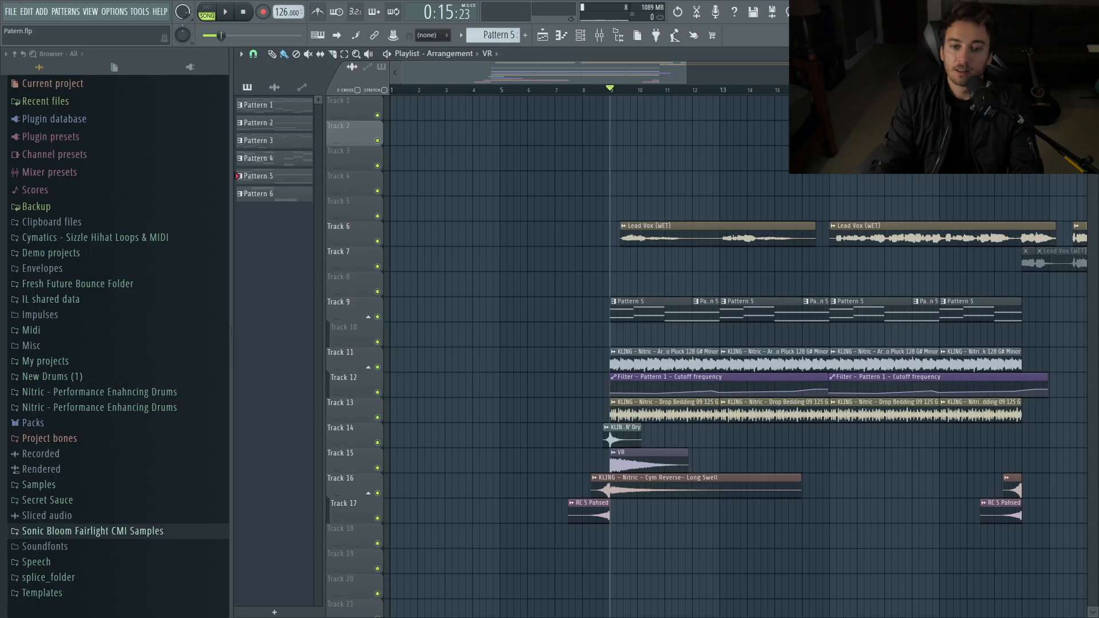
- Play the arrangement from bar 9 and review how the vocal, chord, arp and effect tracks are layered
scroll(595, 269, "down", 1)
scroll(882, 225, "right", 2)
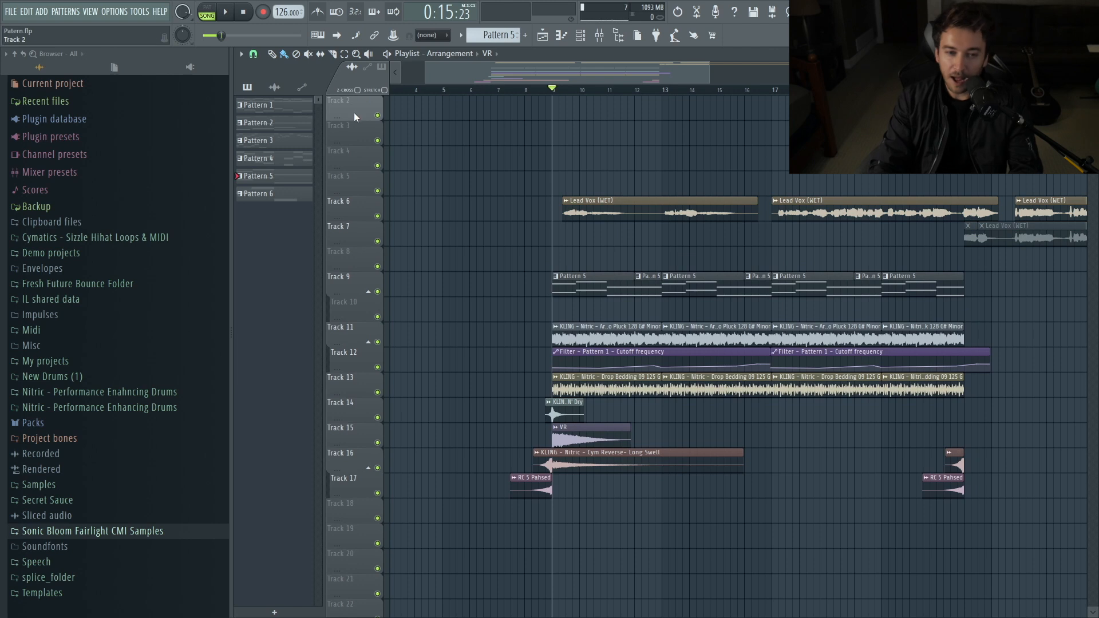
scroll(351, 126, "up", 3)
scroll(778, 150, "up", 2)
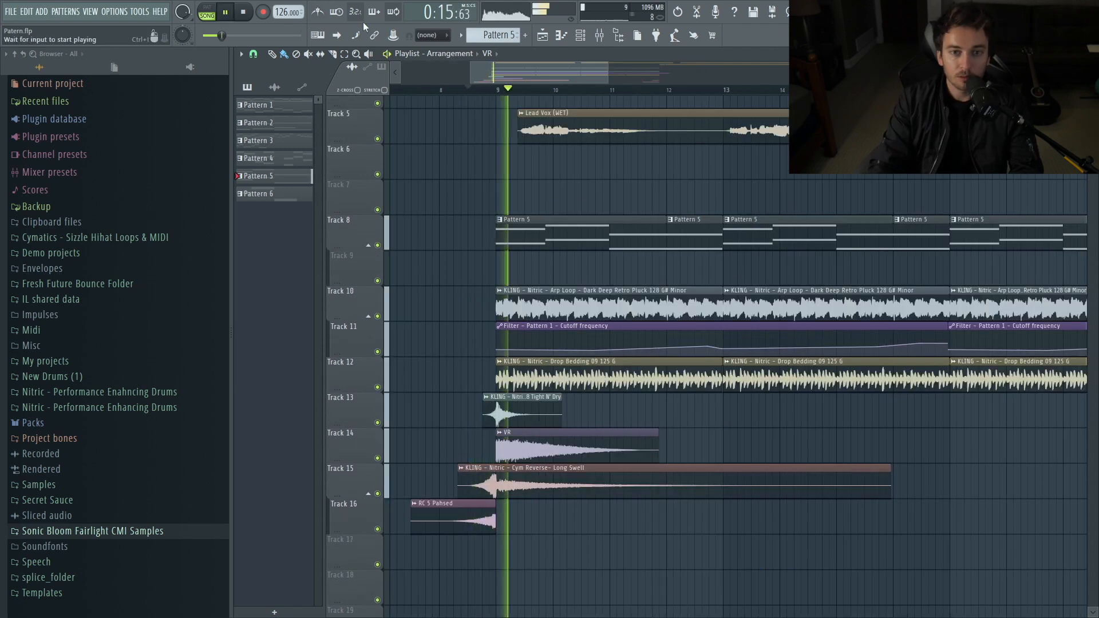
scroll(752, 269, "up", 3)
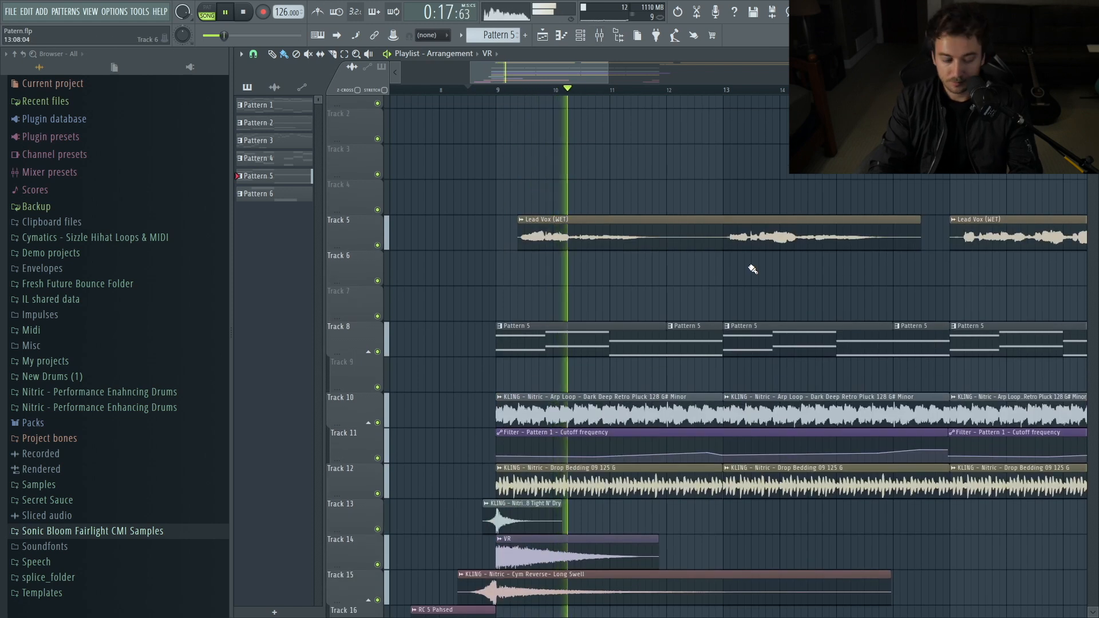
scroll(750, 268, "up", 1)
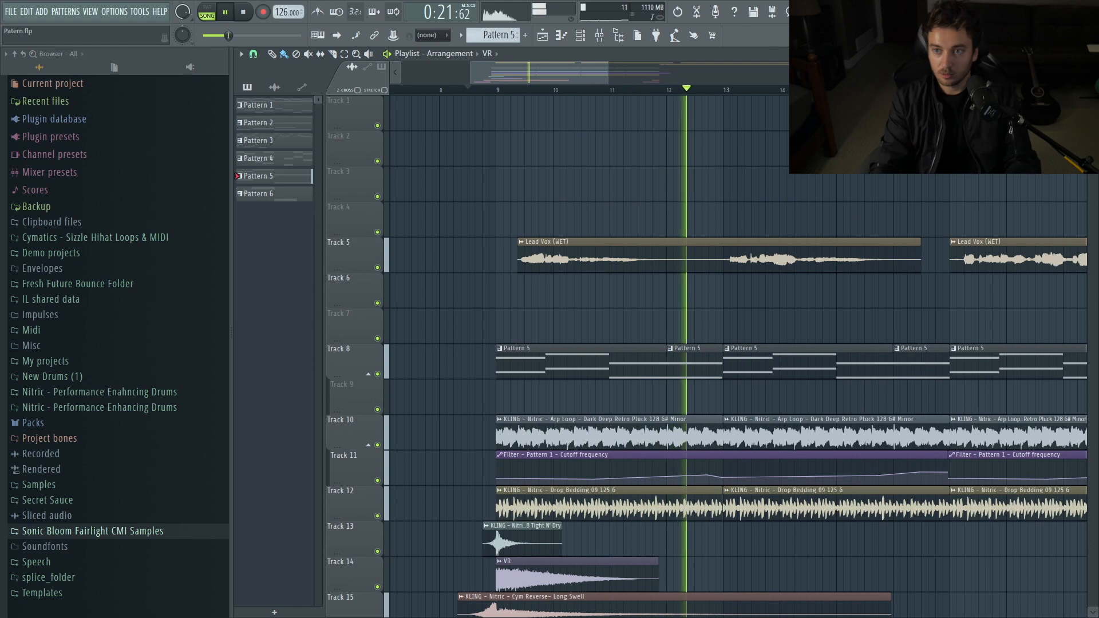
scroll(748, 267, "down", 2, "alt")
key("space")
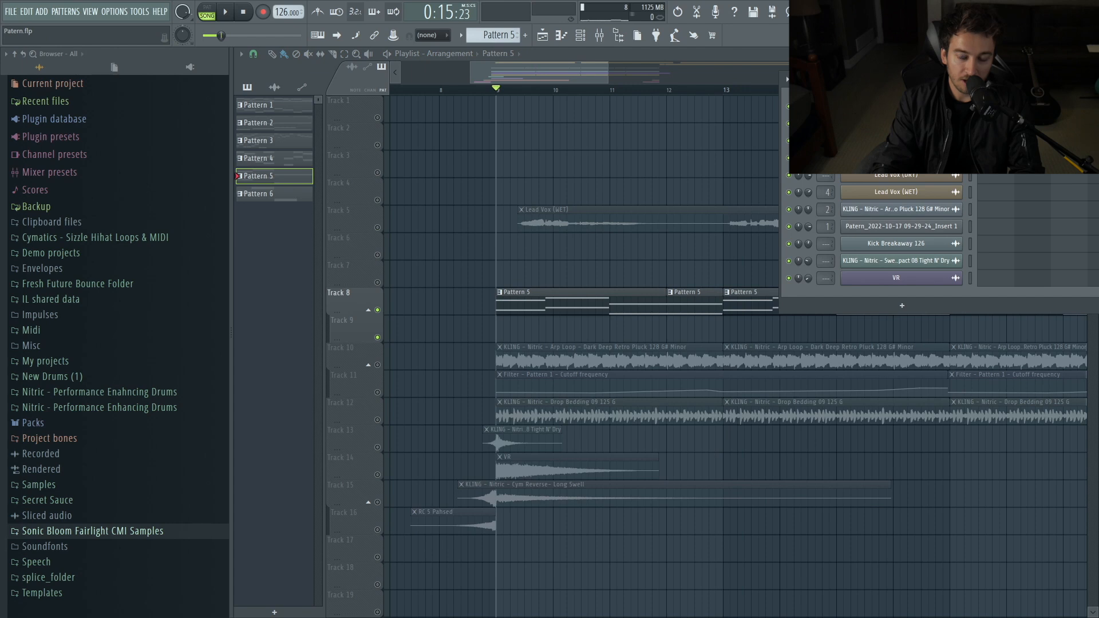
- Play Pattern 5 and open its Nitric Reese 01 F sampler and Vital channels
left_click(847, 124)
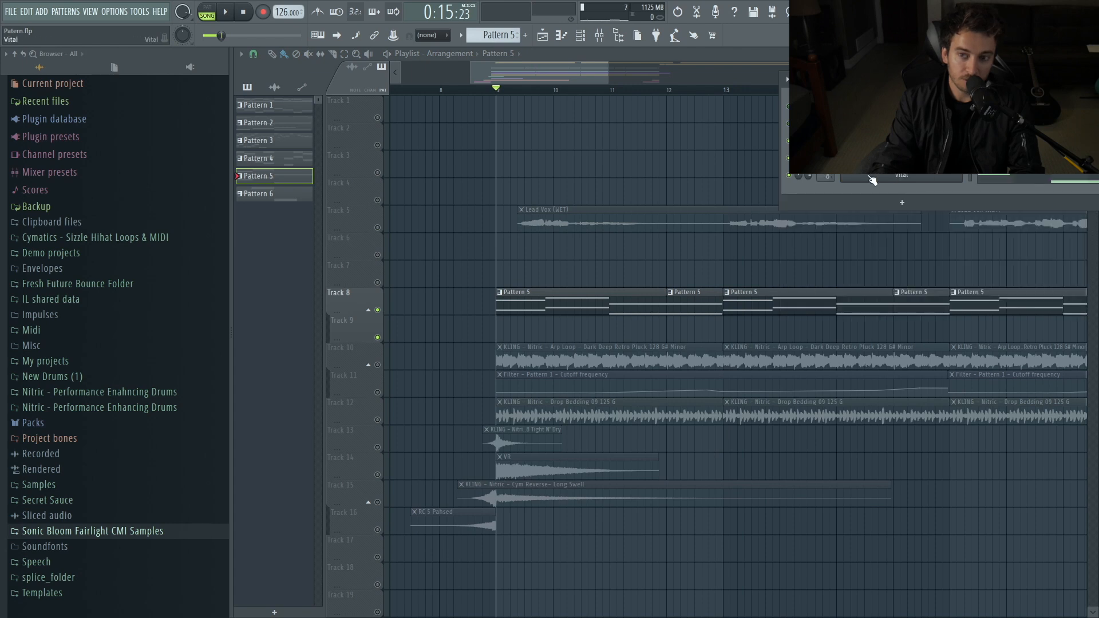
key("space")
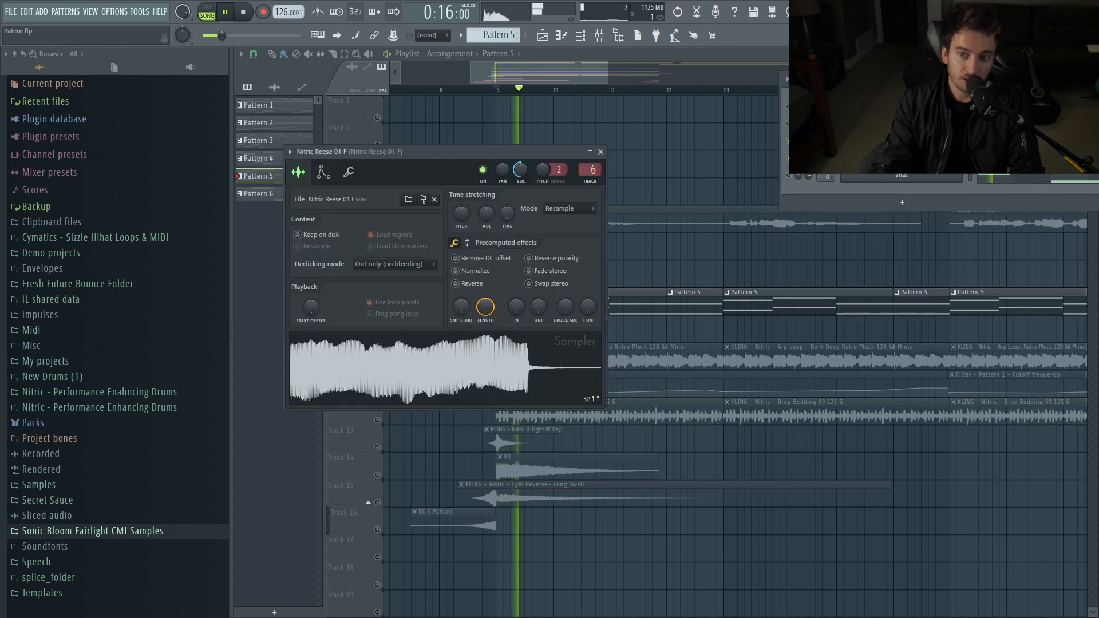
left_click(902, 176)
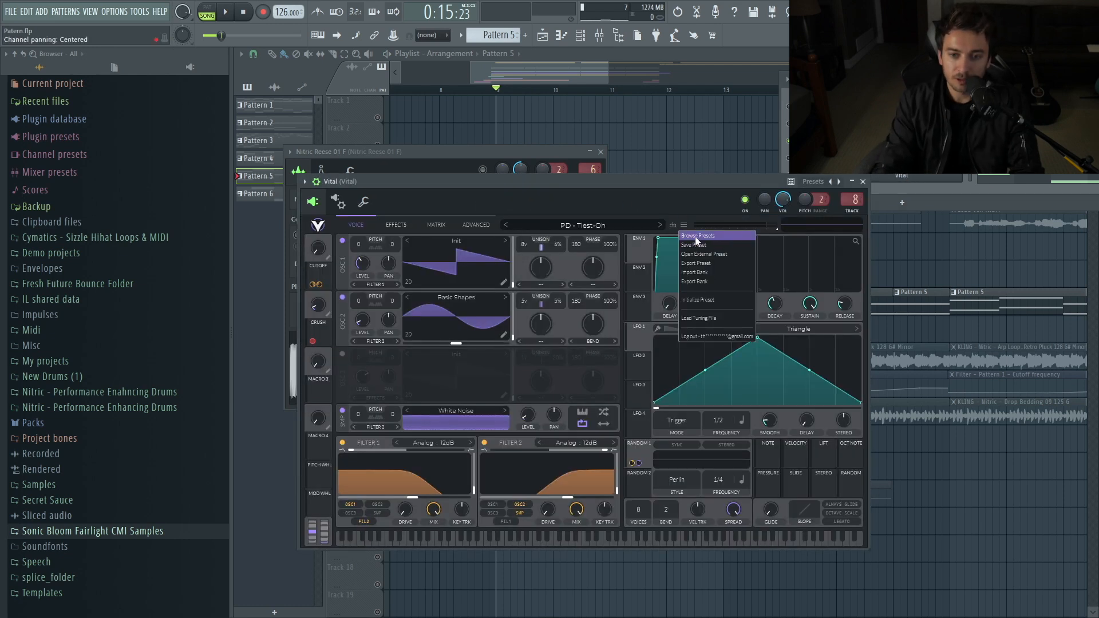
- Look through the preset bank folders in Vital's preset browser and close the open plugin windows
left_click(694, 235)
scroll(400, 495, "down", 5)
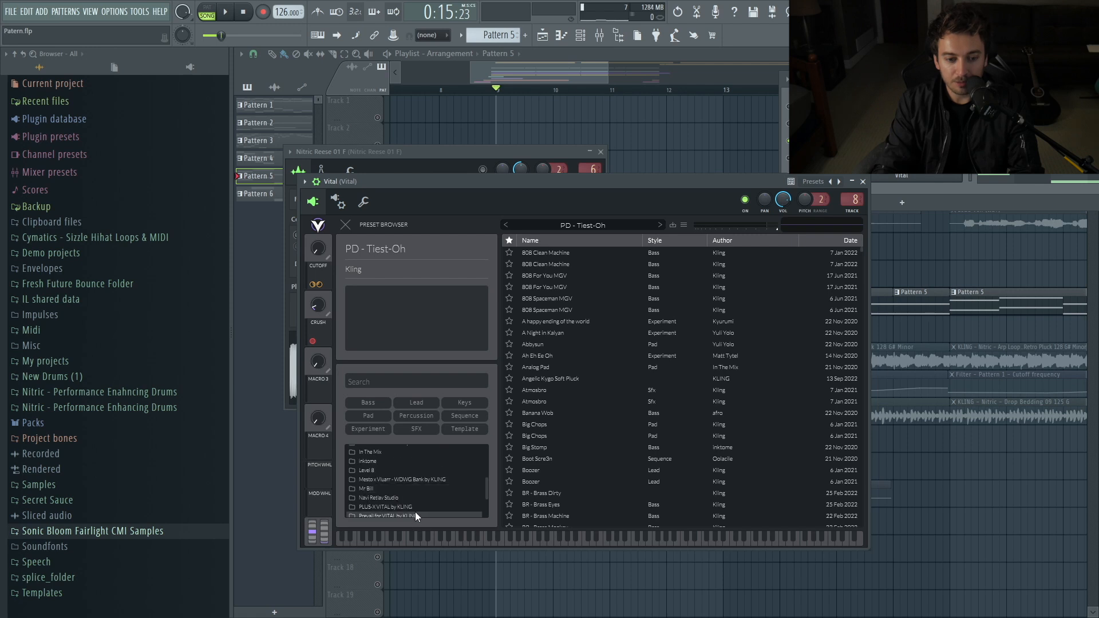
key("Escape")
key("Escape")
key("Escape")
key("Escape")
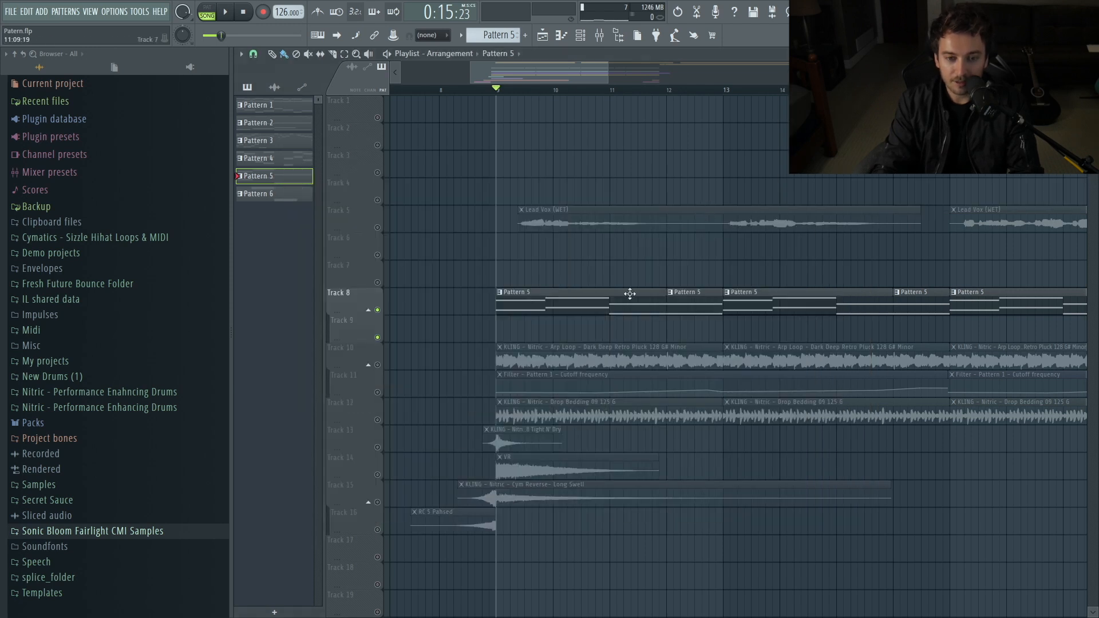
- Audition the arp loop on Tracks 10 and 11, and the Drop Bedding loop on Track 12, each in solo
right_click(377, 365)
key("space")
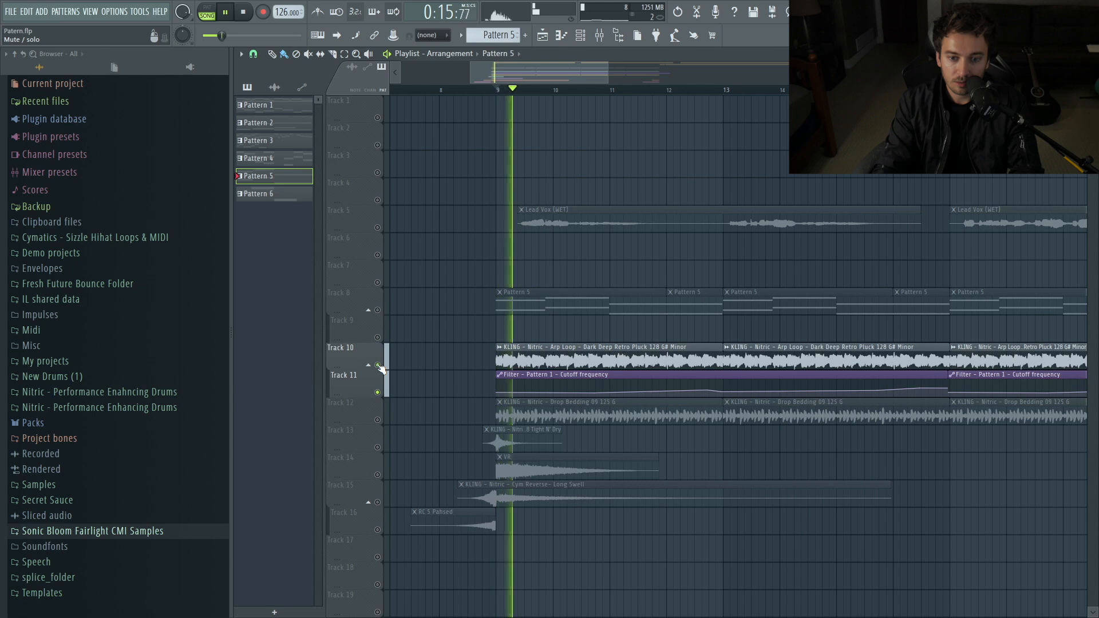
key("space")
right_click(377, 365)
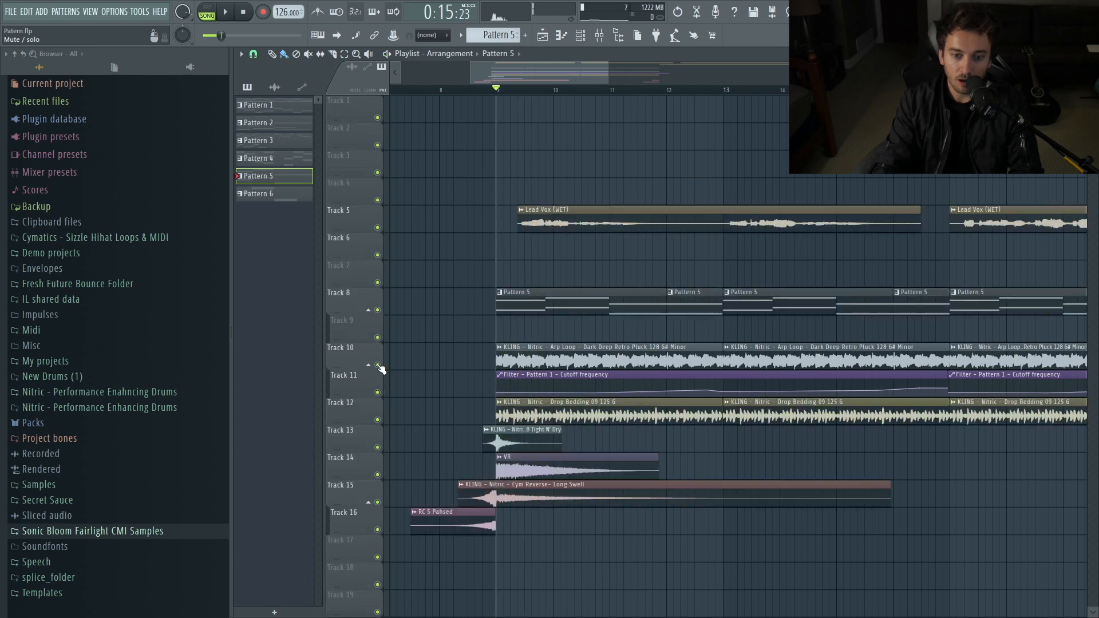
right_click(377, 420)
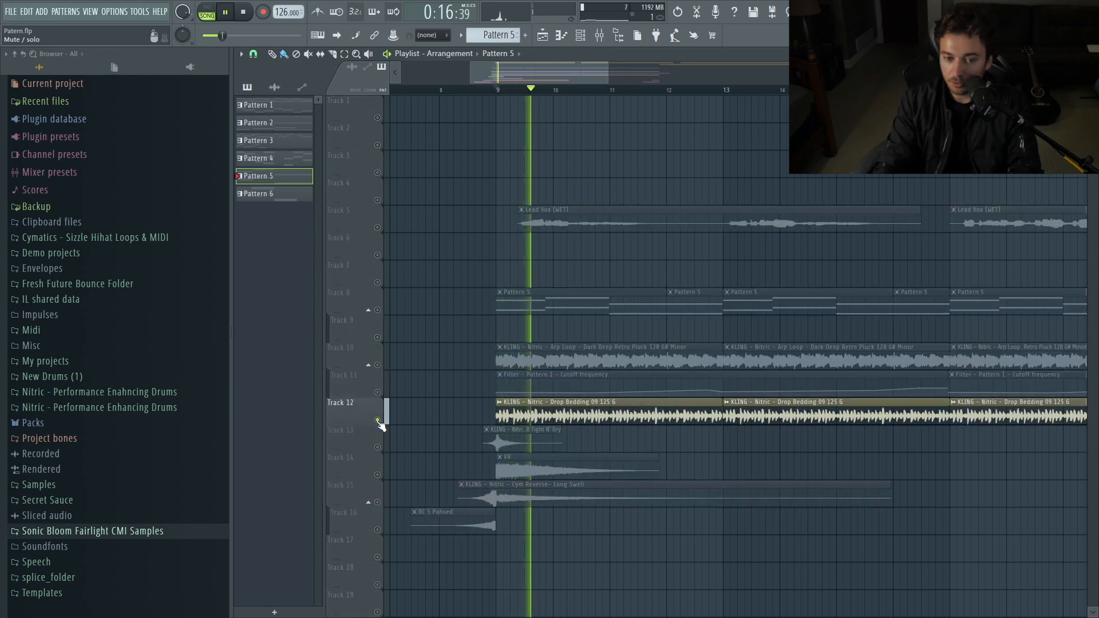
right_click(378, 420)
- Listen to the arrangement from bar 9 without the lead vocal and unmute Track 5
left_click(488, 90)
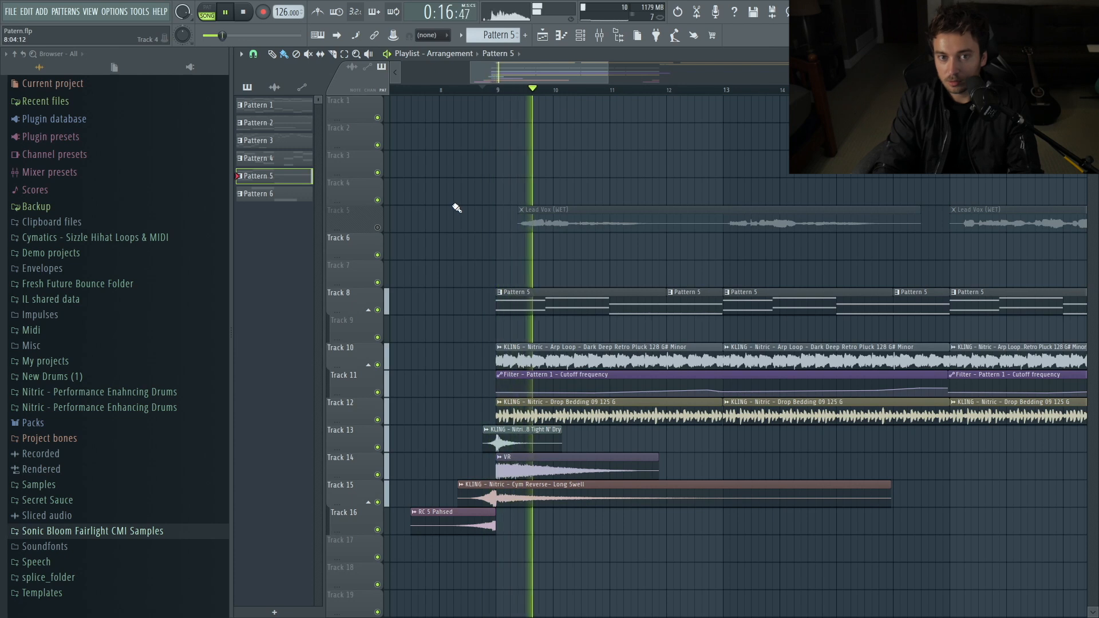
left_click_drag(557, 71, 571, 72)
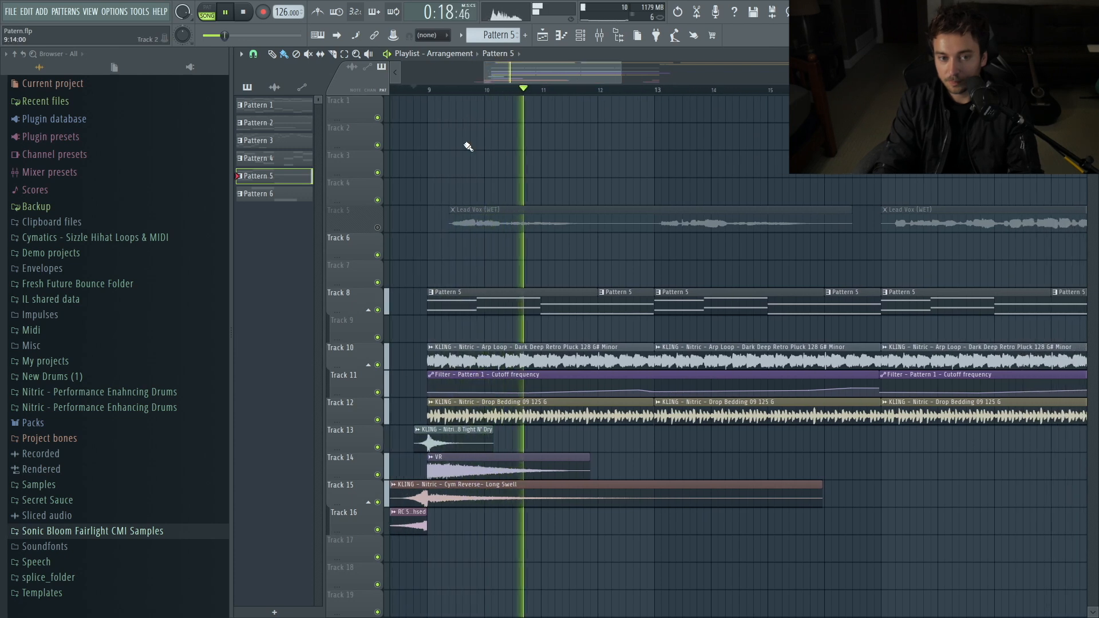
key("space")
left_click(378, 228)
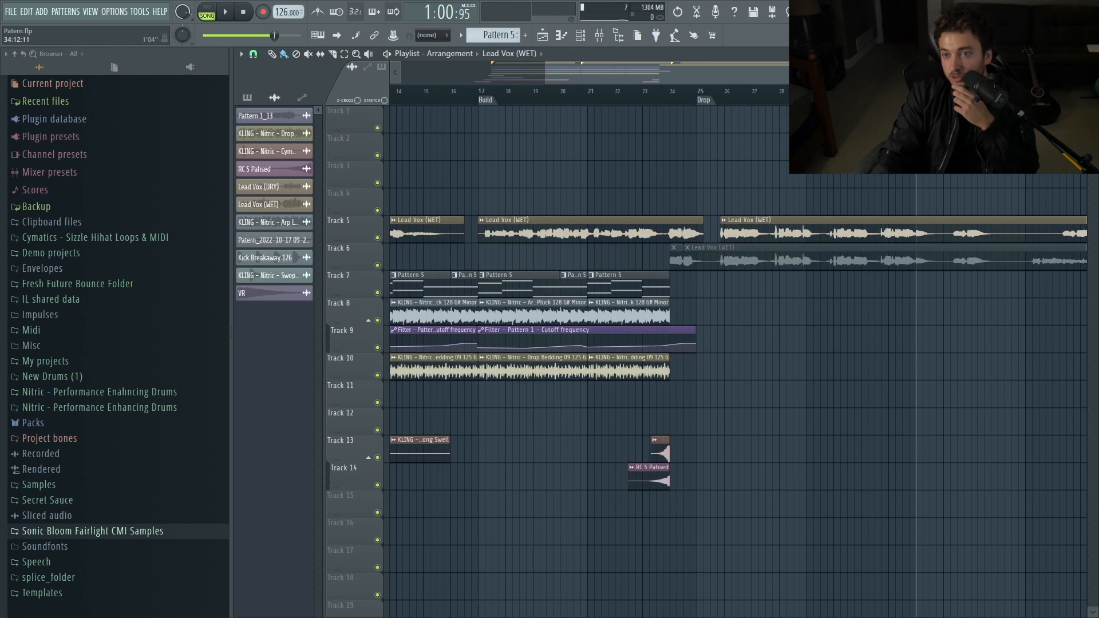
- Check the Kick Breakaway 126 sample settings and repeat the kick clip along Track 15 from the drop at bar 25
scroll(739, 344, "down", 3)
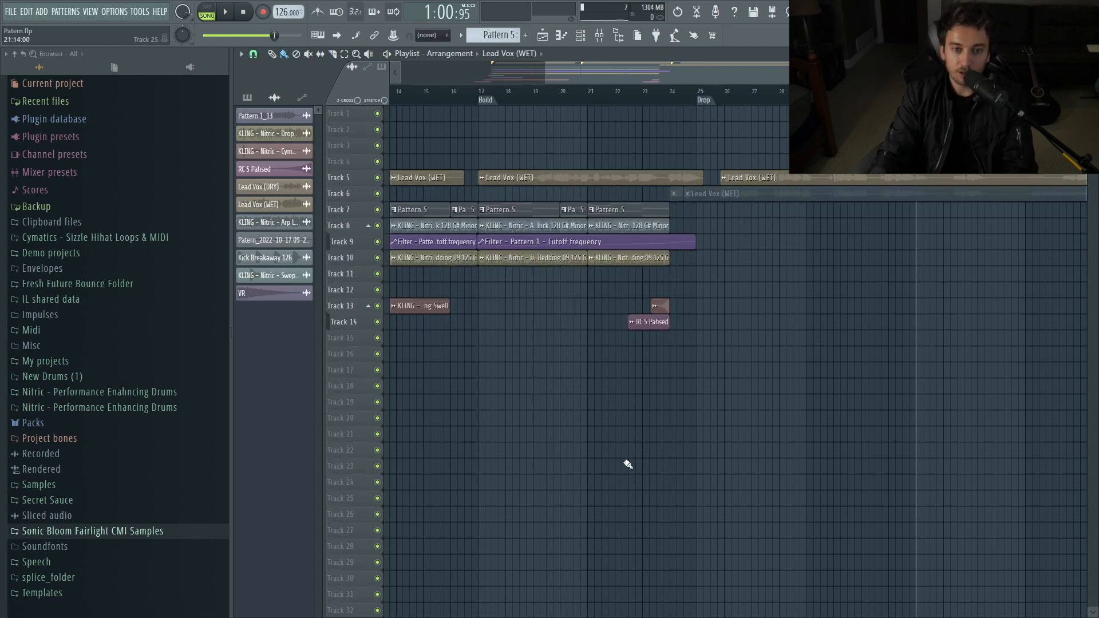
left_click_drag(449, 92, 787, 91)
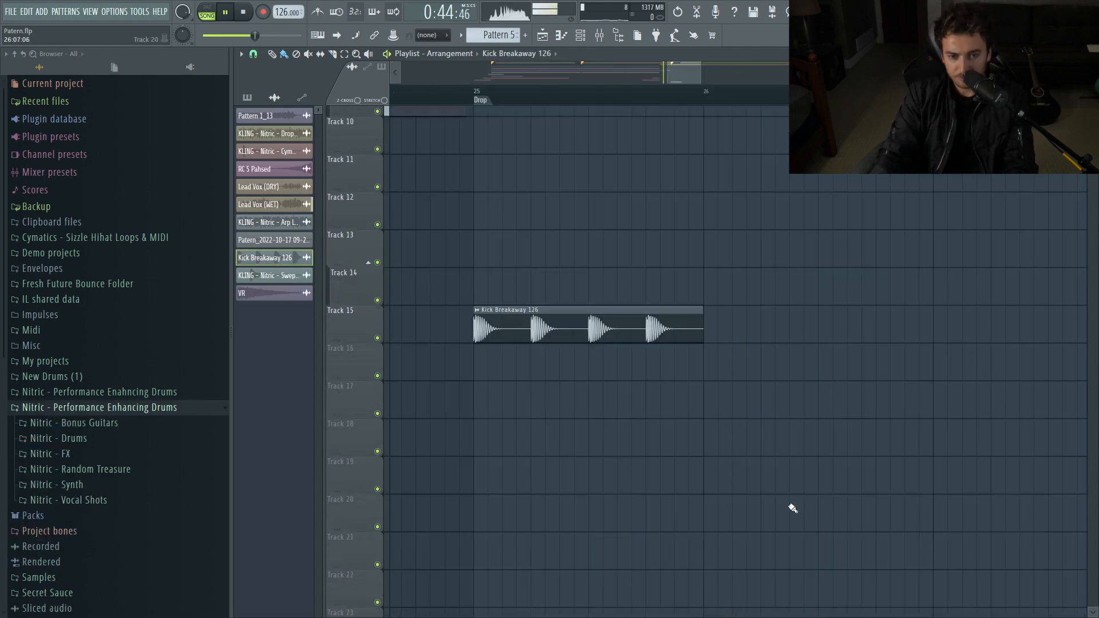
double_click(528, 324)
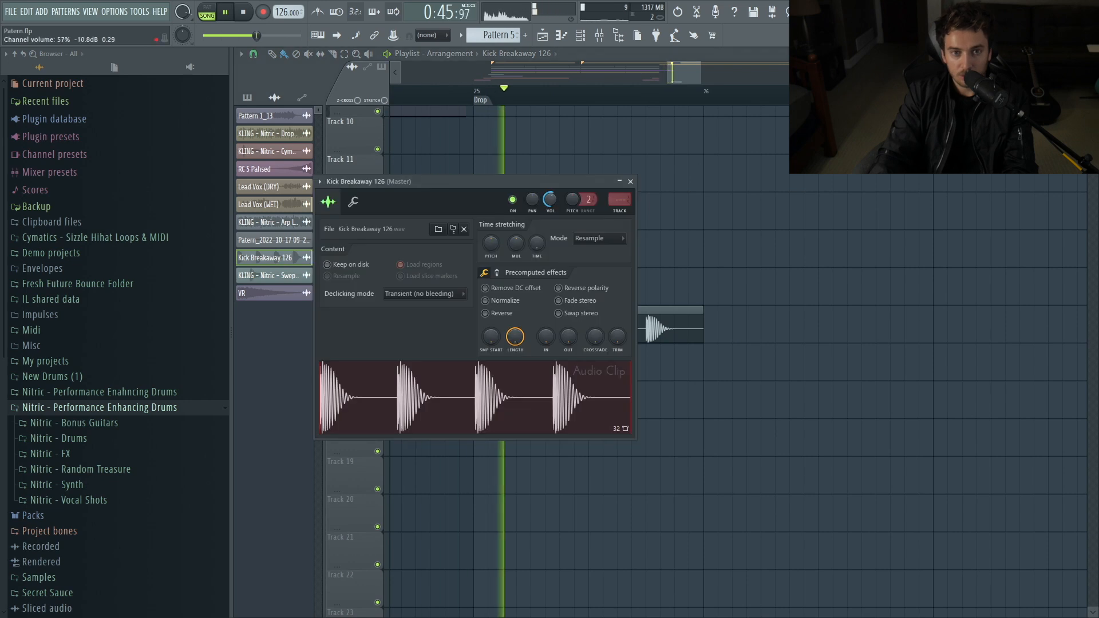
key("Escape")
left_click_drag(707, 326, 773, 326)
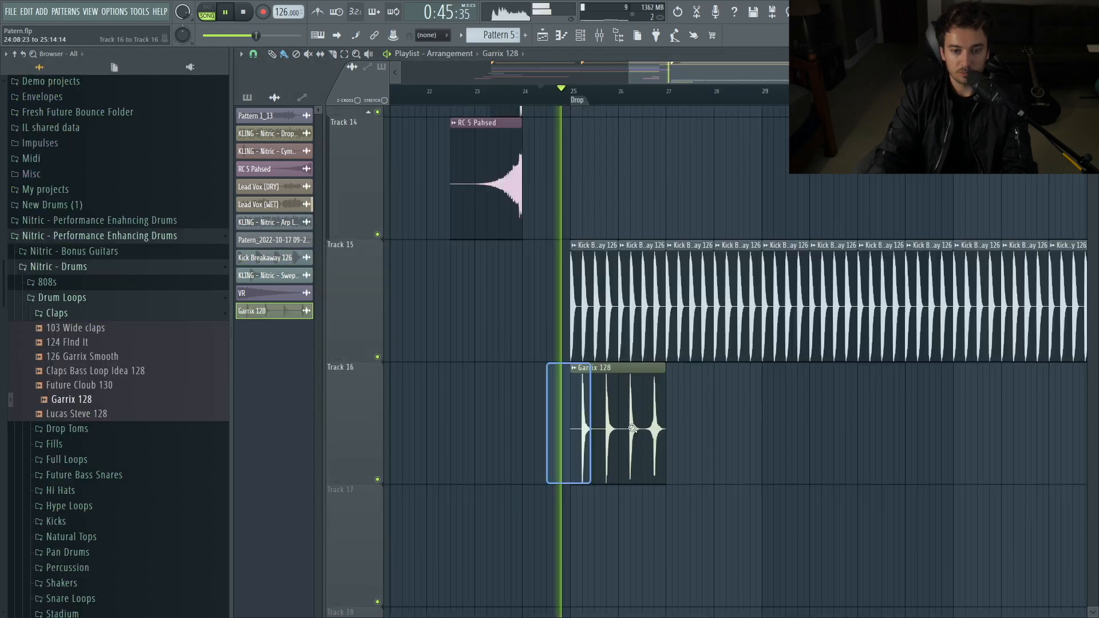
- Replace the Garrix 128 clap loop on Track 16 with 124 FInd It, audition it against the kicks, and repeat it from bar 25
scroll(810, 447, "up", 3)
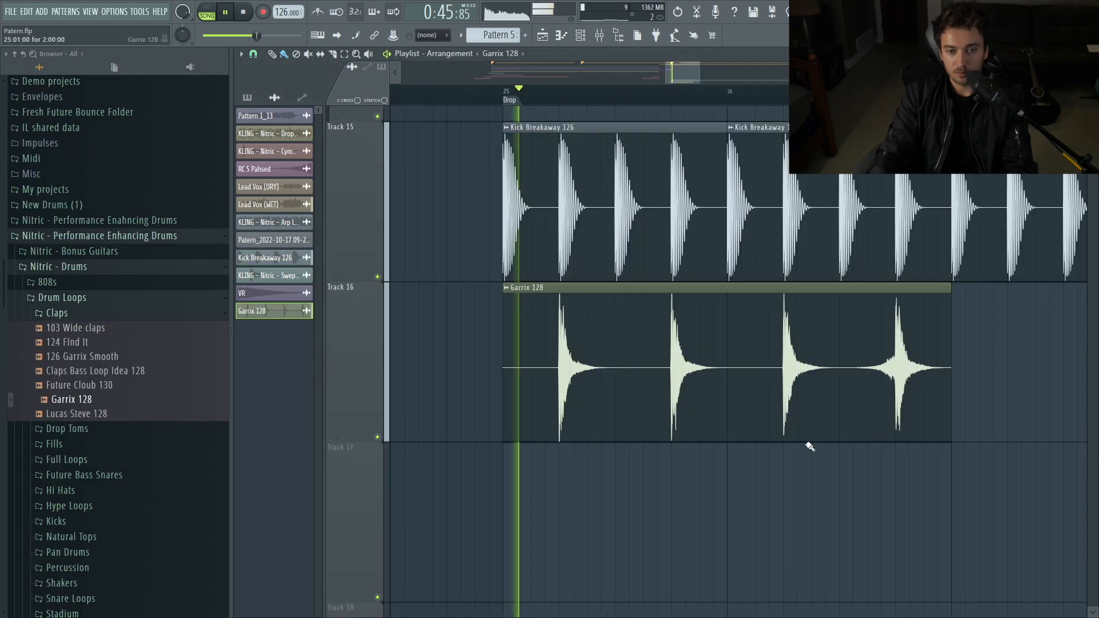
key("space")
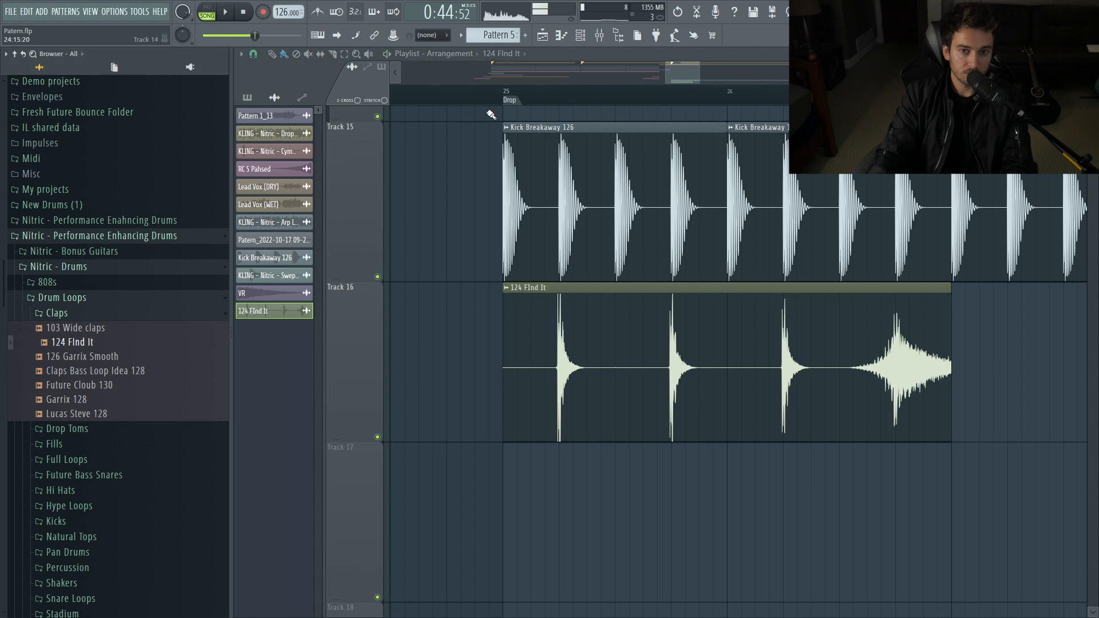
key("space")
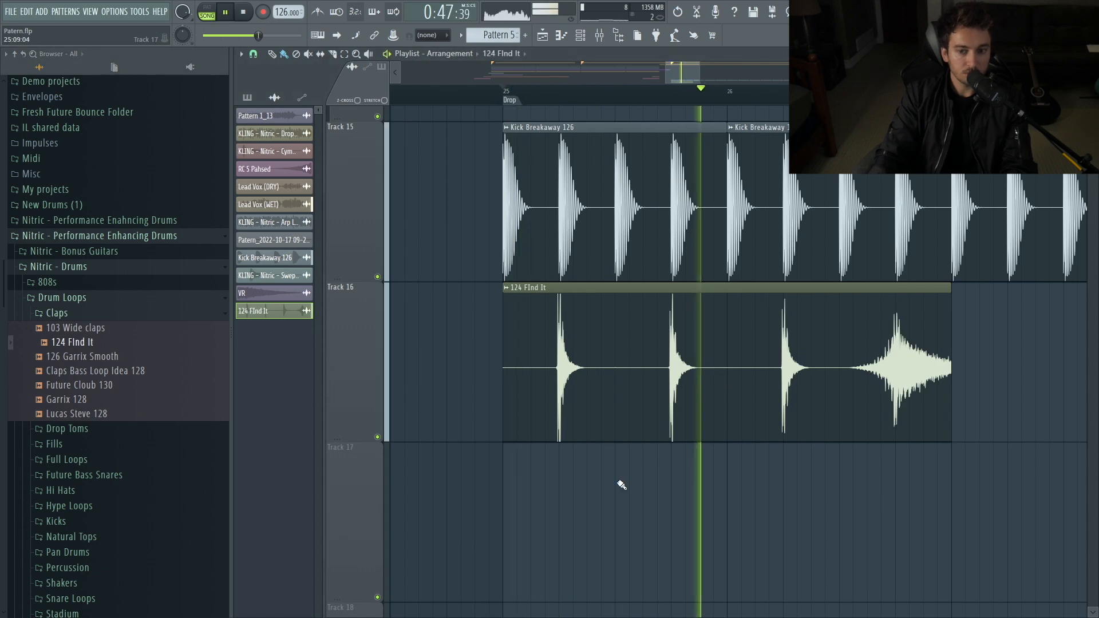
left_click(948, 427)
key("ctrl+b")
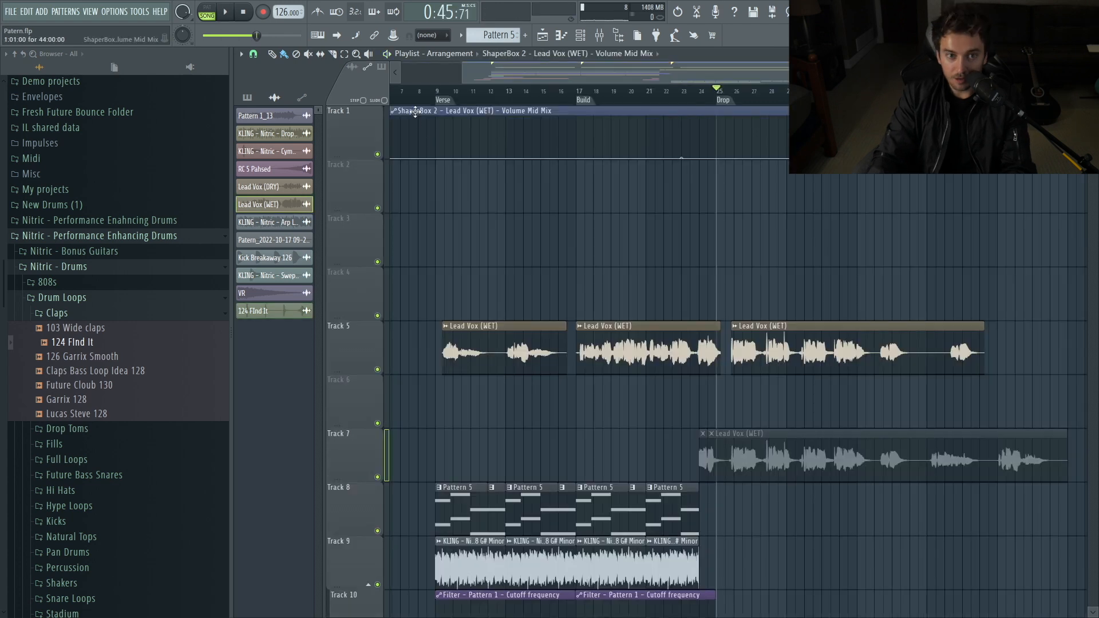
- Move the Lead Vox (WET) Volume Mid Mix automation clip from Track 1 to Track 6 and adjust its envelope around the drop
left_click_drag(510, 146, 543, 402)
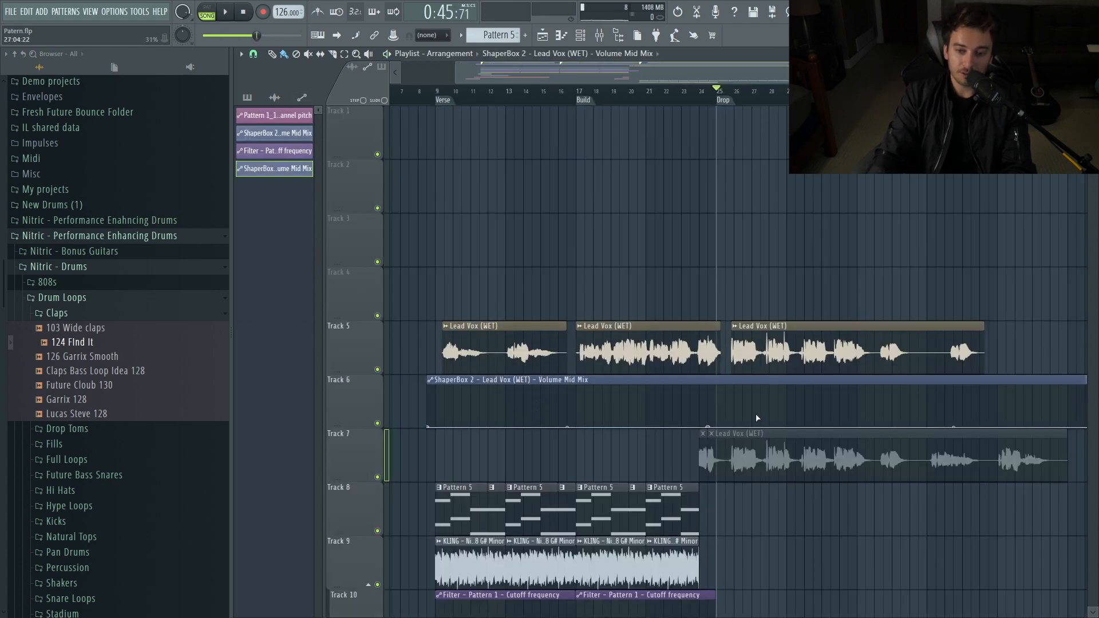
mouse_move(725, 427)
left_mouse_down()
mouse_move(736, 380)
mouse_move(734, 428)
left_mouse_up()
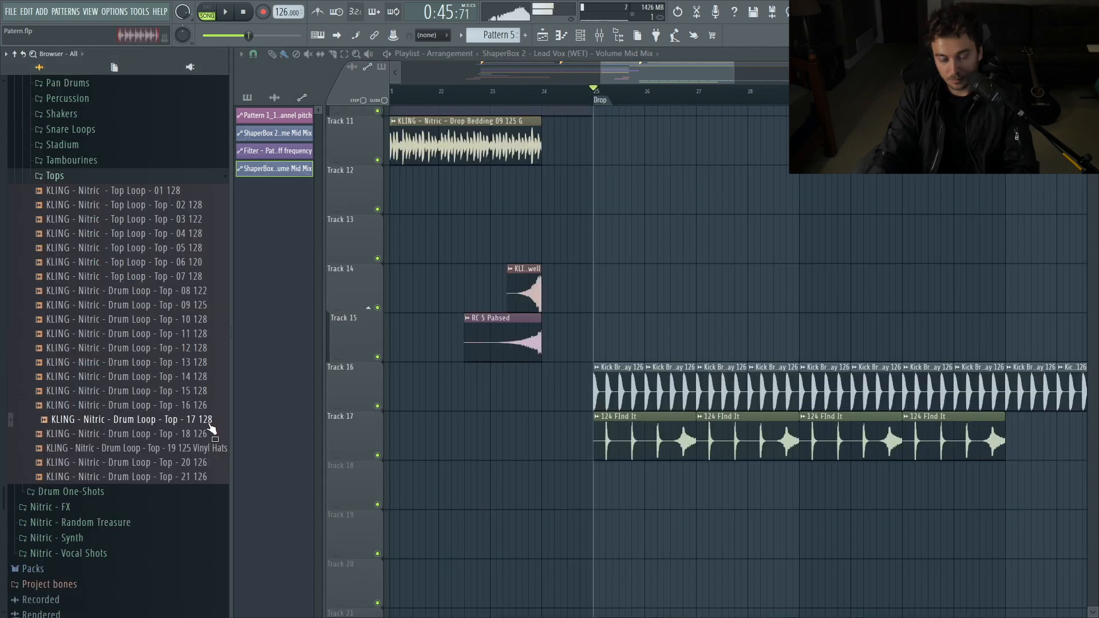
- Add a top drum loop under the claps on Track 18, choose KLING - Nitric - Drum Loop - Top - 21 126, and repeat it from bar 25
left_click_drag(212, 429, 600, 484)
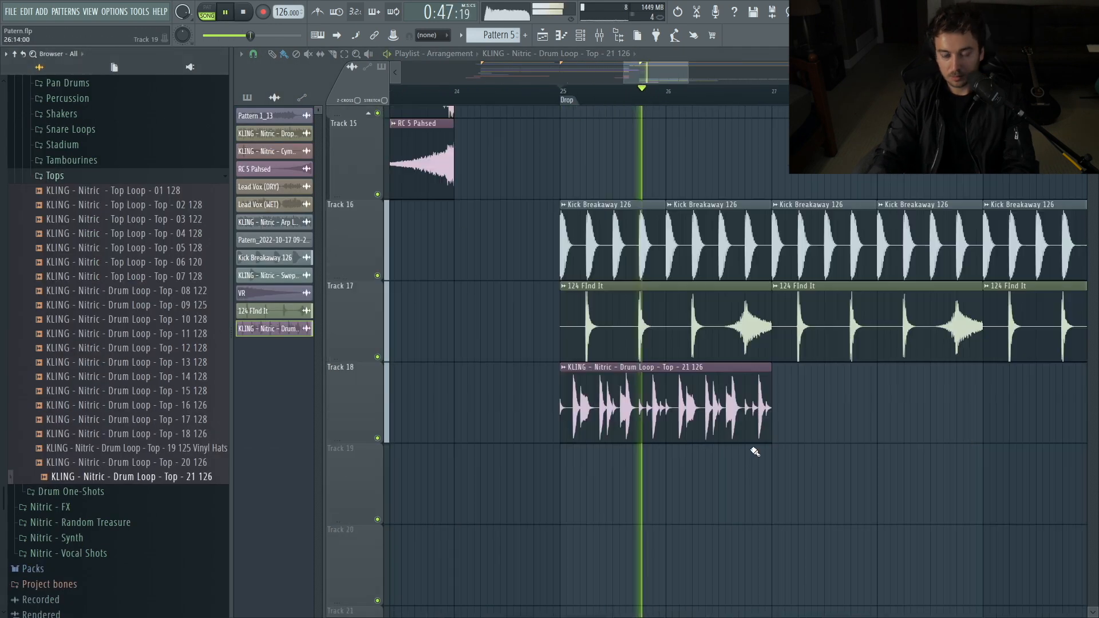
left_click_drag(569, 417, 789, 423)
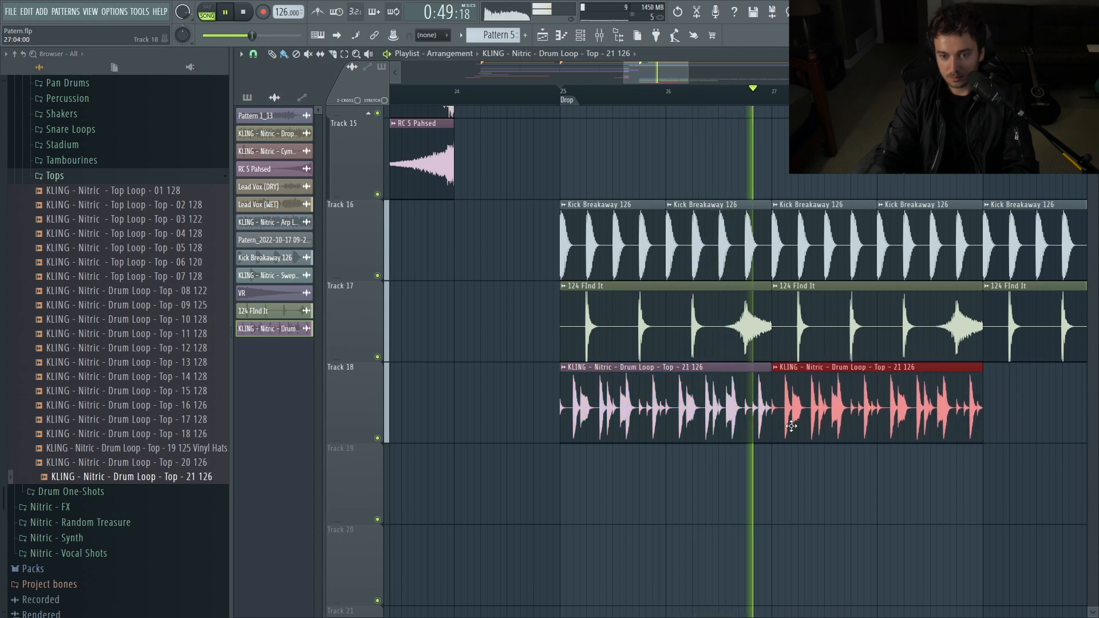
left_click(790, 469, "ctrl")
left_click_drag(893, 422, 1004, 421)
right_click(471, 411)
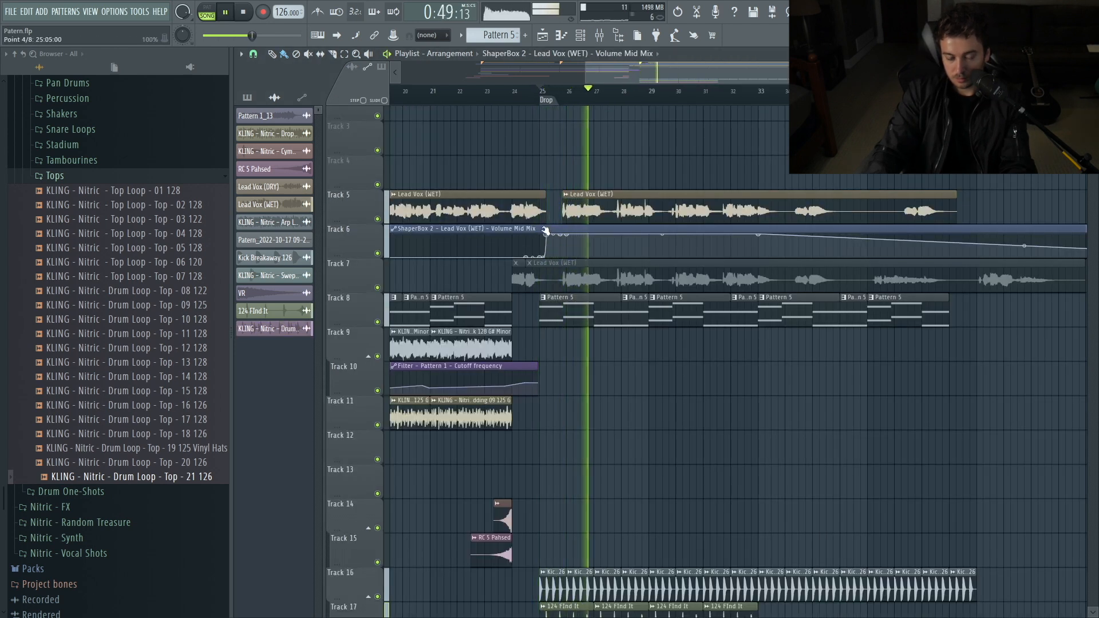
- Trim the starts of the Track 18 top loop and the Track 8 Pattern 5 clip so they enter slightly after the drop
scroll(528, 198, "up", 3)
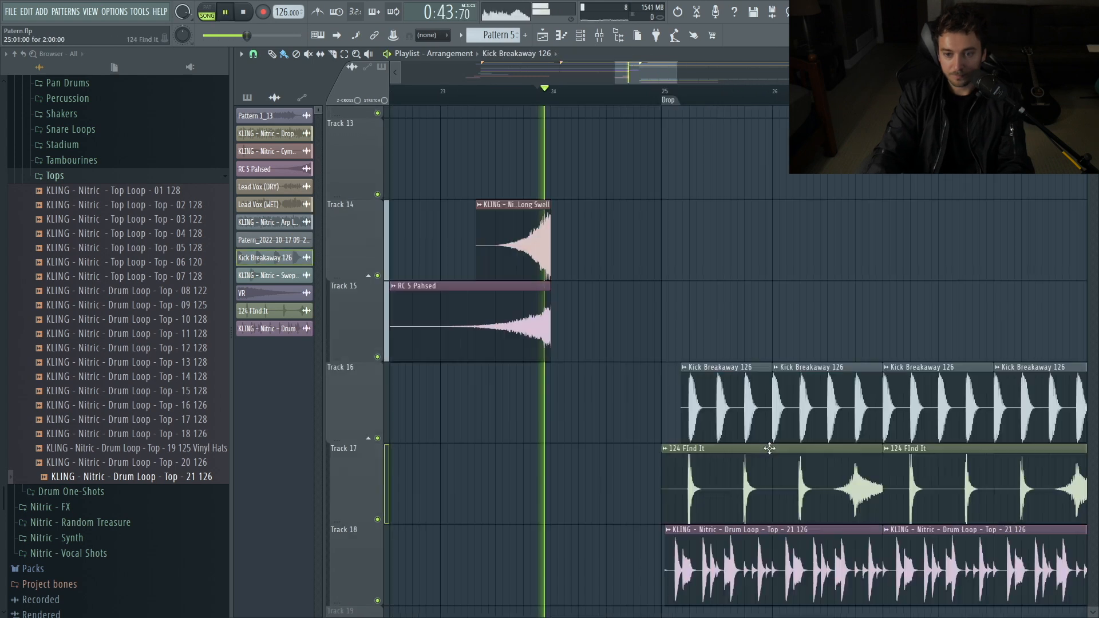
scroll(681, 418, "up", 5)
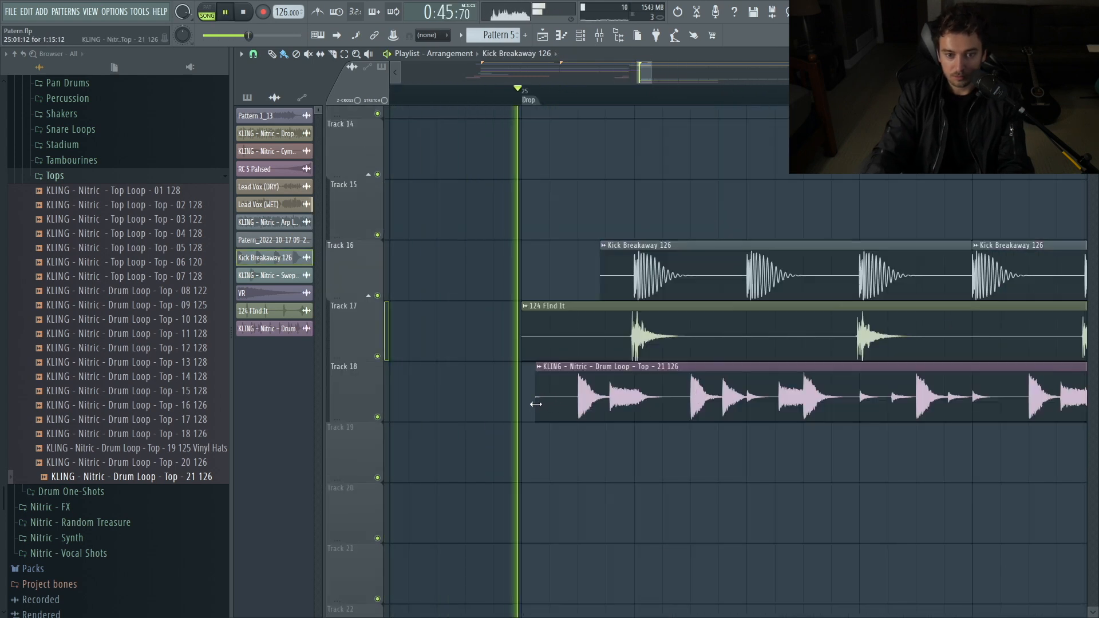
left_click_drag(535, 410, 556, 412)
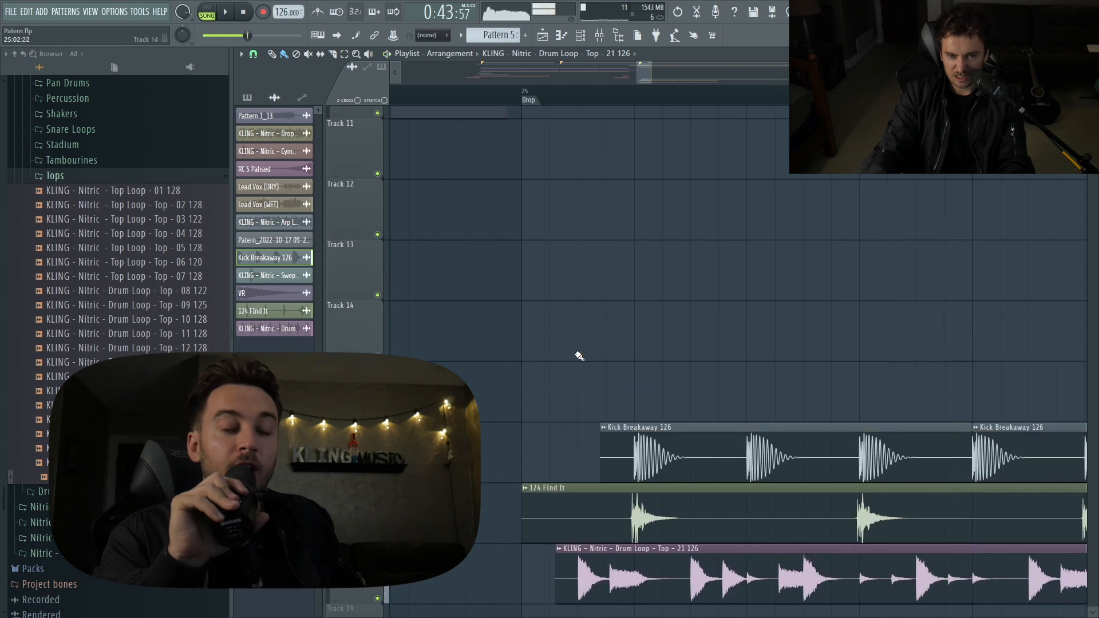
scroll(575, 350, "up", 10)
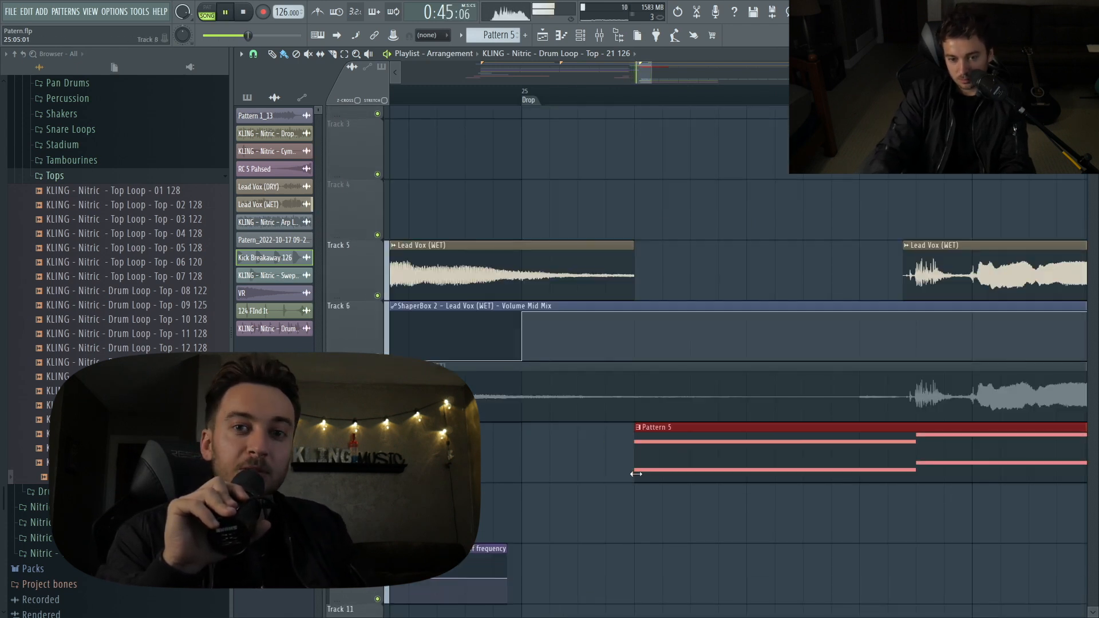
left_click(687, 536, "ctrl")
right_click(687, 535, "ctrl")
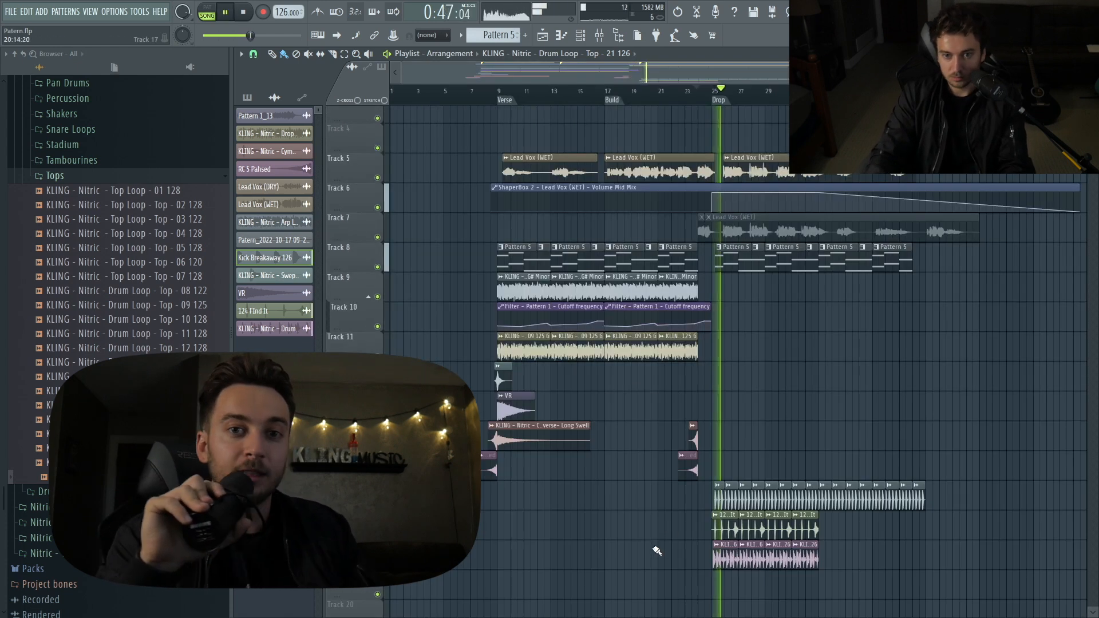
- Listen through the drop from bar 25 and inspect the Lead Vox (WET) clip settings and the Track 6 options
scroll(663, 527, "up", 6)
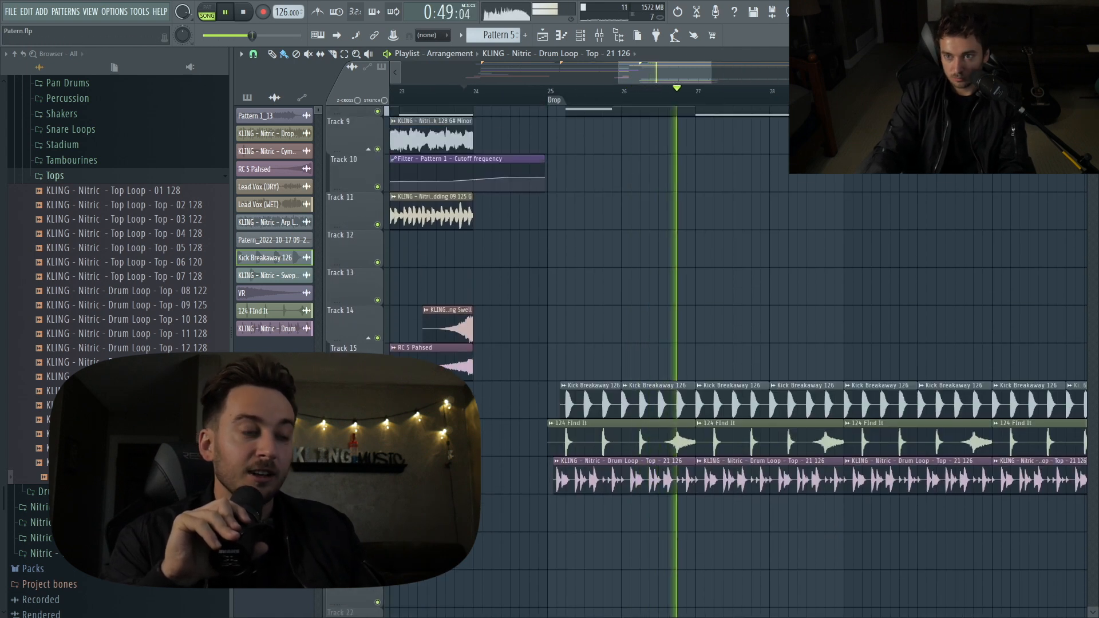
scroll(834, 208, "down", 2)
left_click_drag(503, 436, 1060, 95)
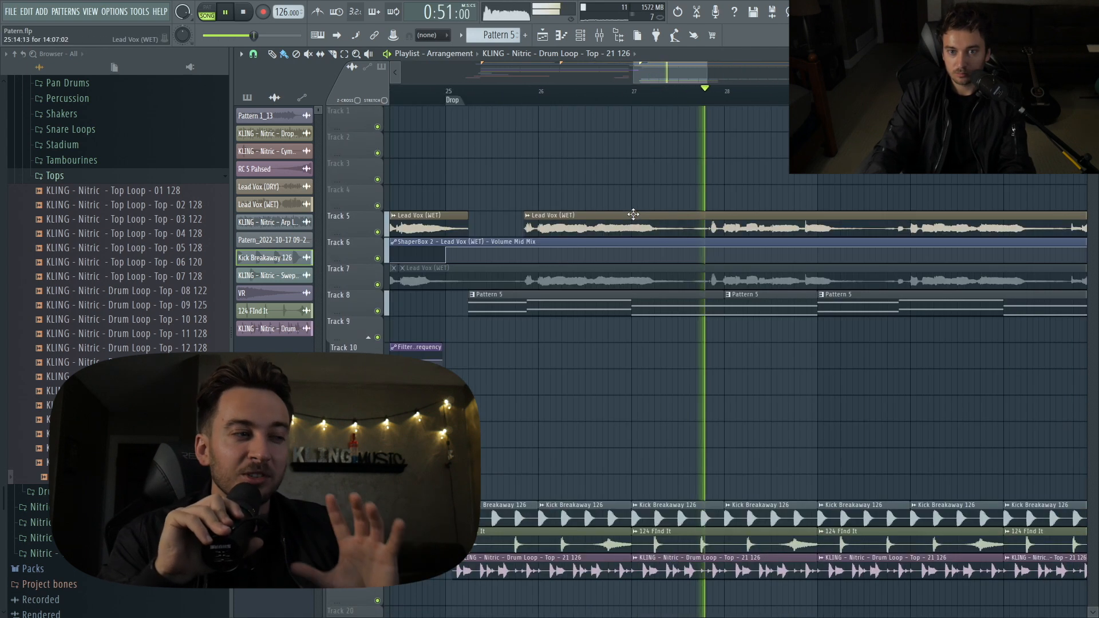
double_click(662, 215)
left_click(644, 197)
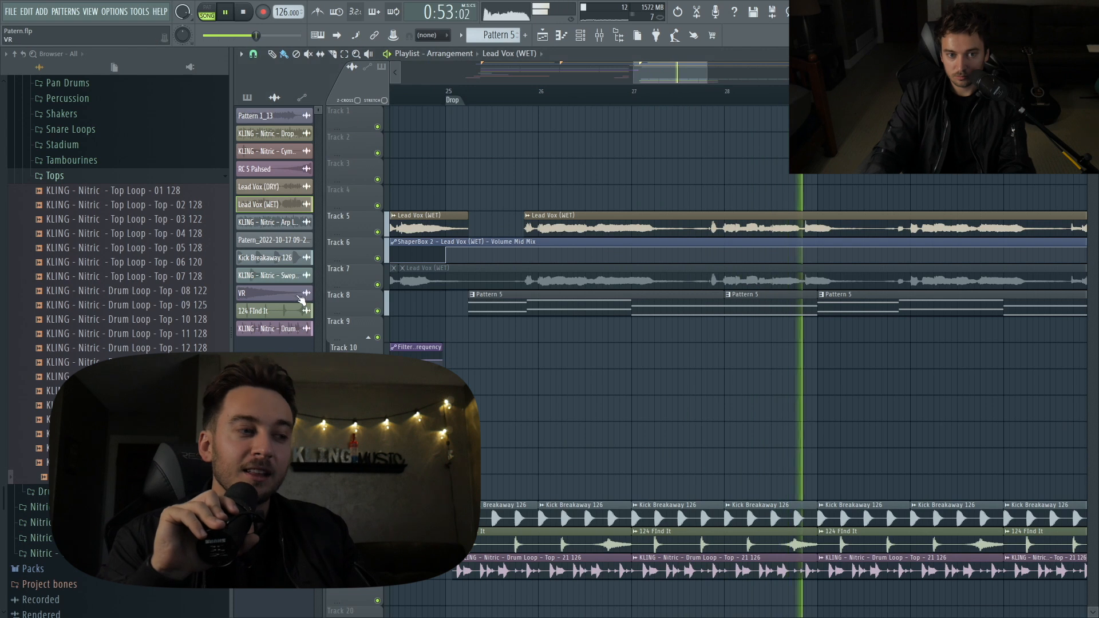
right_click(351, 243)
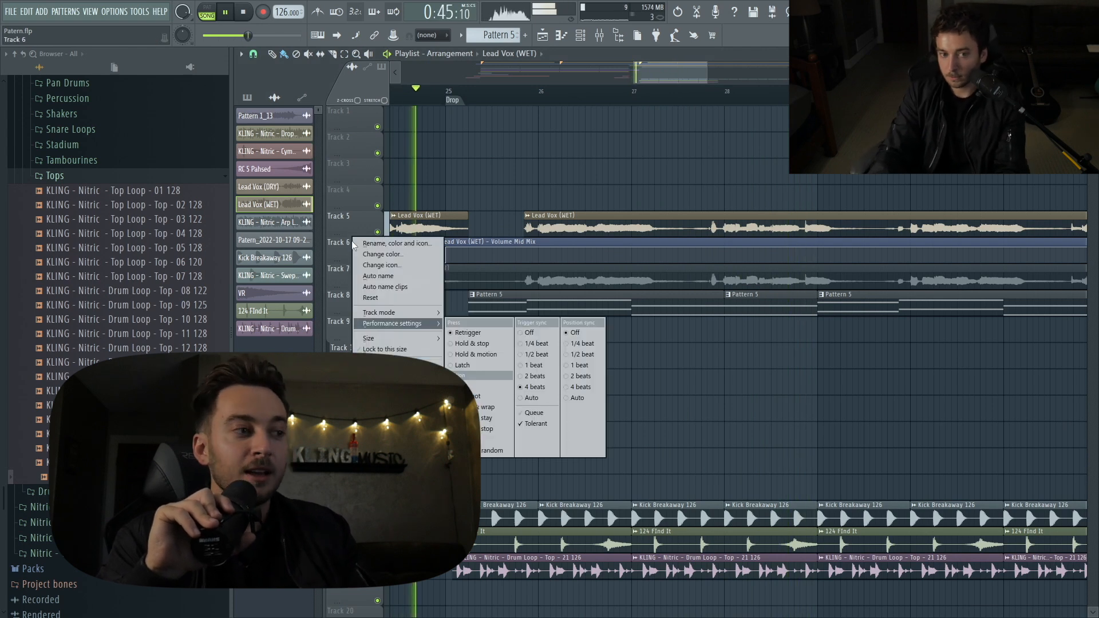
left_click(591, 191)
right_click(592, 192, "ctrl")
- Play into the drop and copy the 124 FInd It clap clip to Track 20, leading into bar 25
scroll(864, 543, "up", 5)
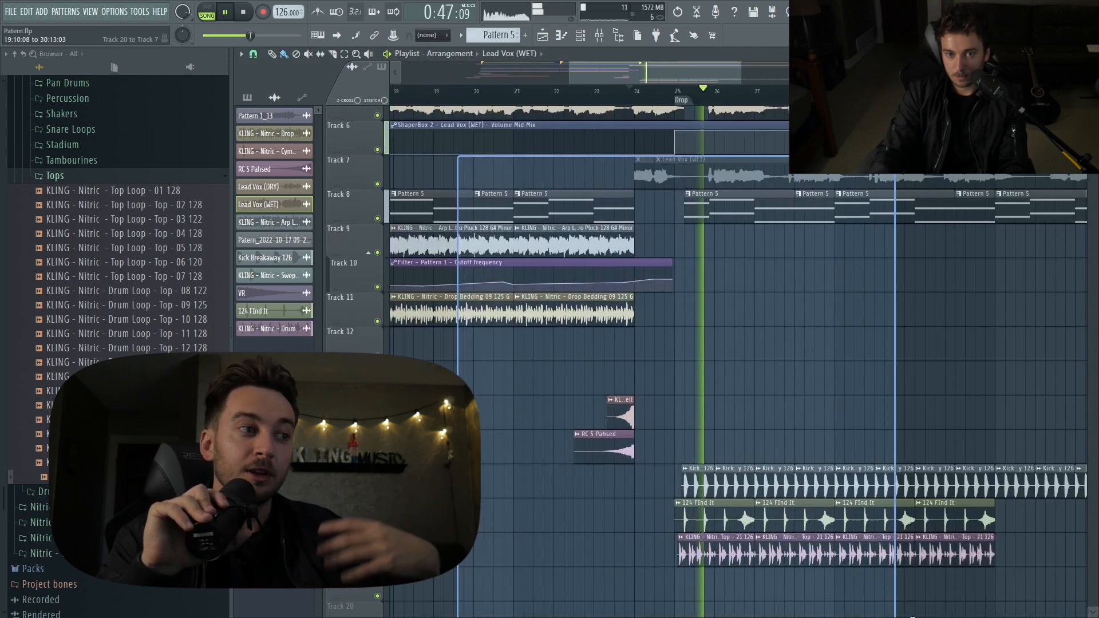
key("space")
key("space")
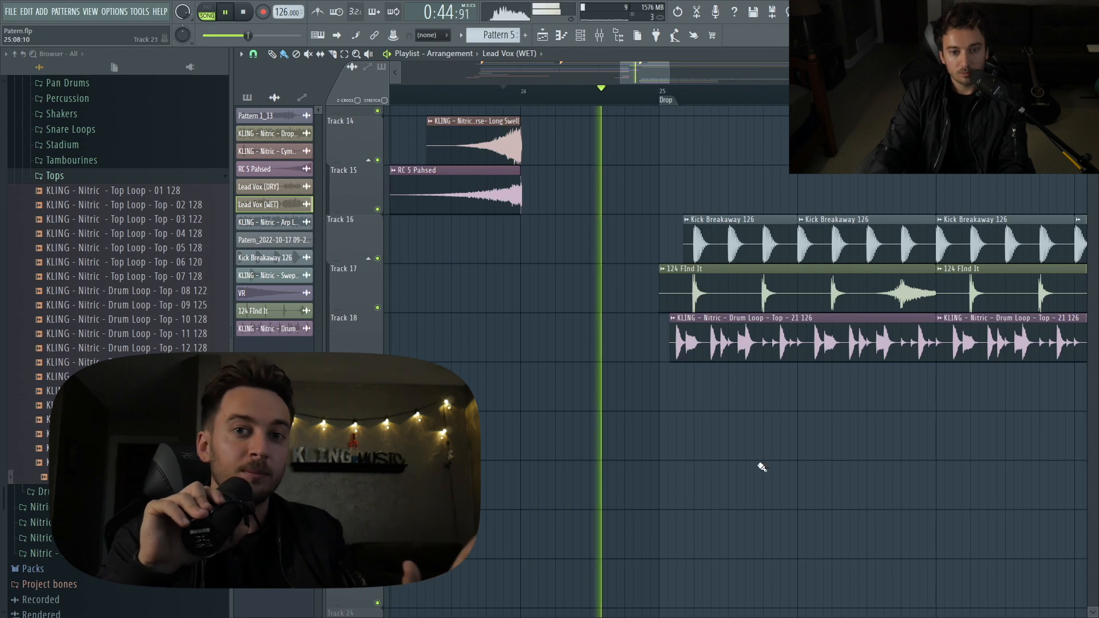
left_click_drag(733, 272, 559, 427)
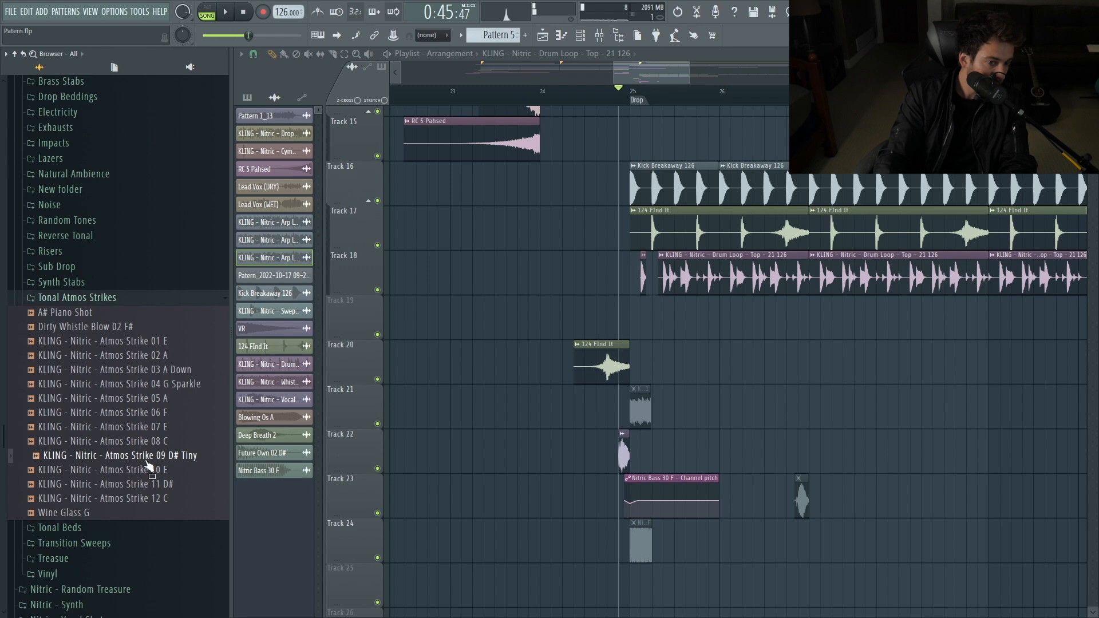
- Add the Atmos Strike 10 E sample to the drop and adjust the pitch of its copy
left_click_drag(156, 478, 758, 344)
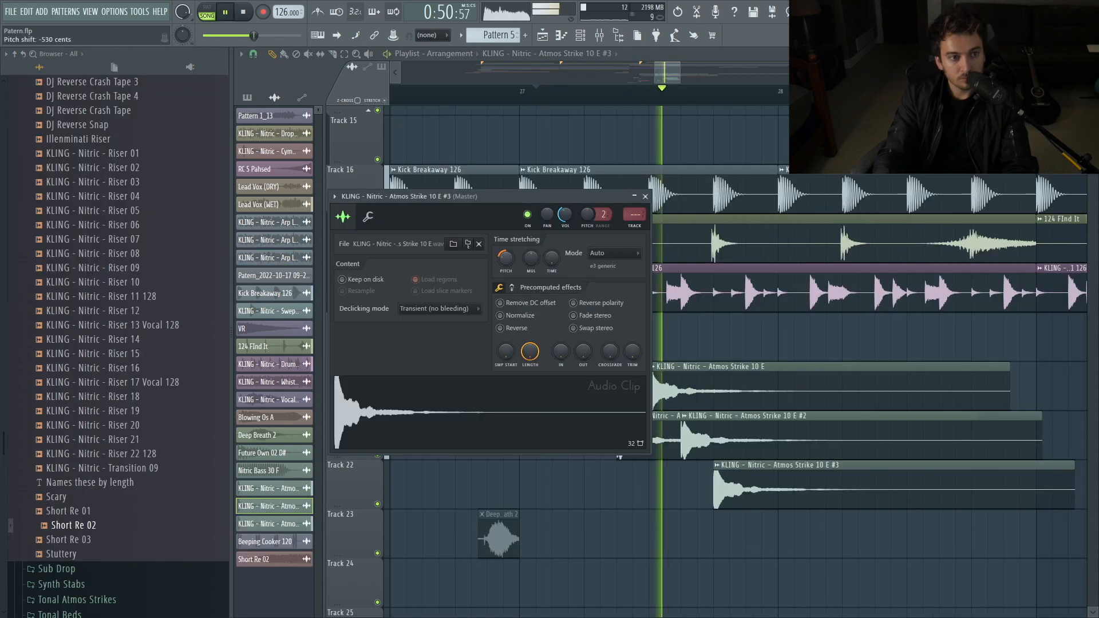
left_click_drag(504, 257, 511, 261)
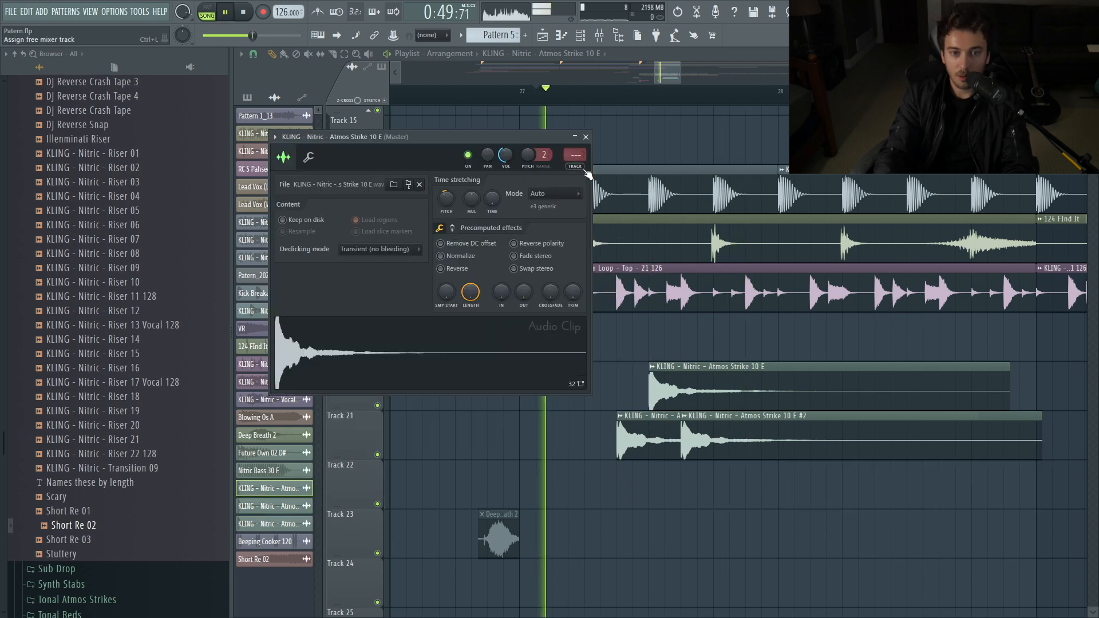
- Assign the Atmos Strike 10 E clip to a mixer track and open that track in the mixer
left_click_drag(575, 156, 575, 123)
key("space")
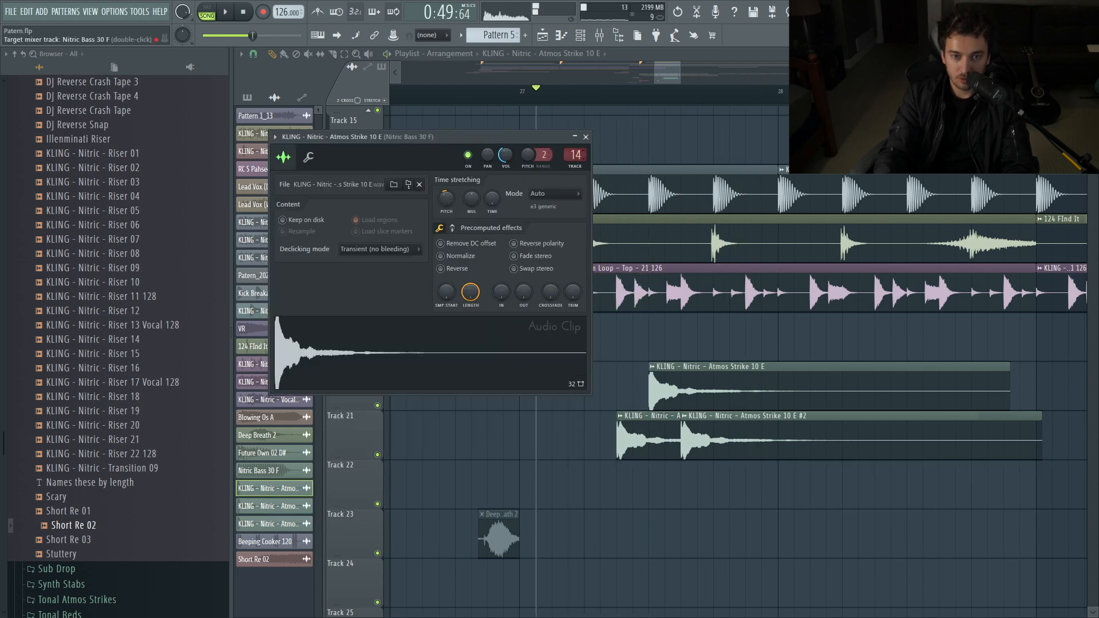
double_click(574, 155)
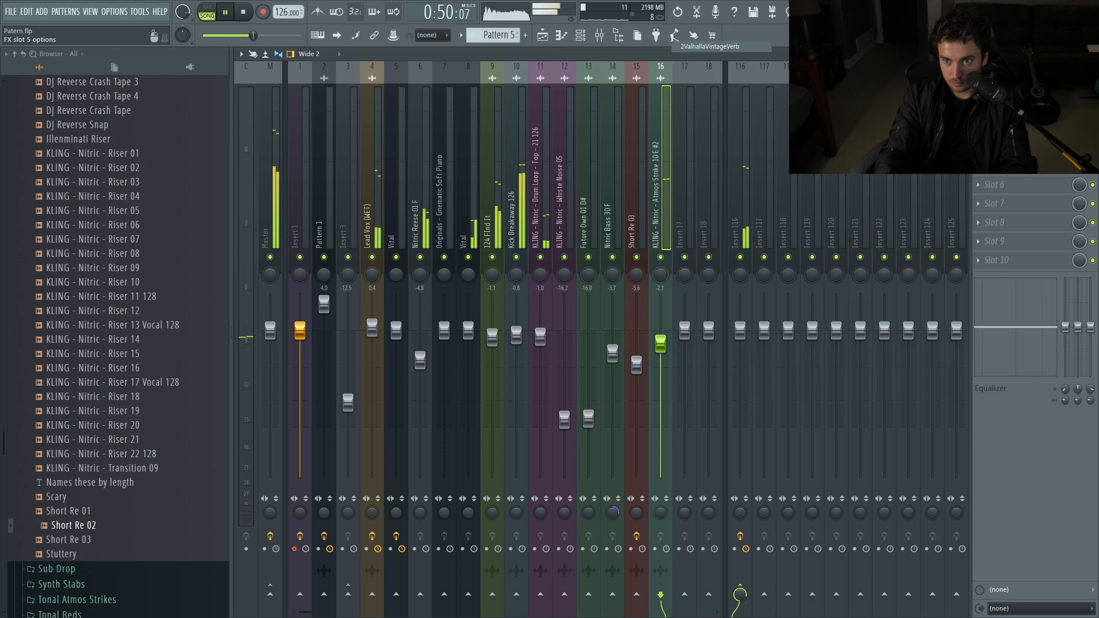
- Load the 2ValhallaVintageVerb reverb on the Atmos Strike mixer track 16 and lower its predelay
left_click(710, 46)
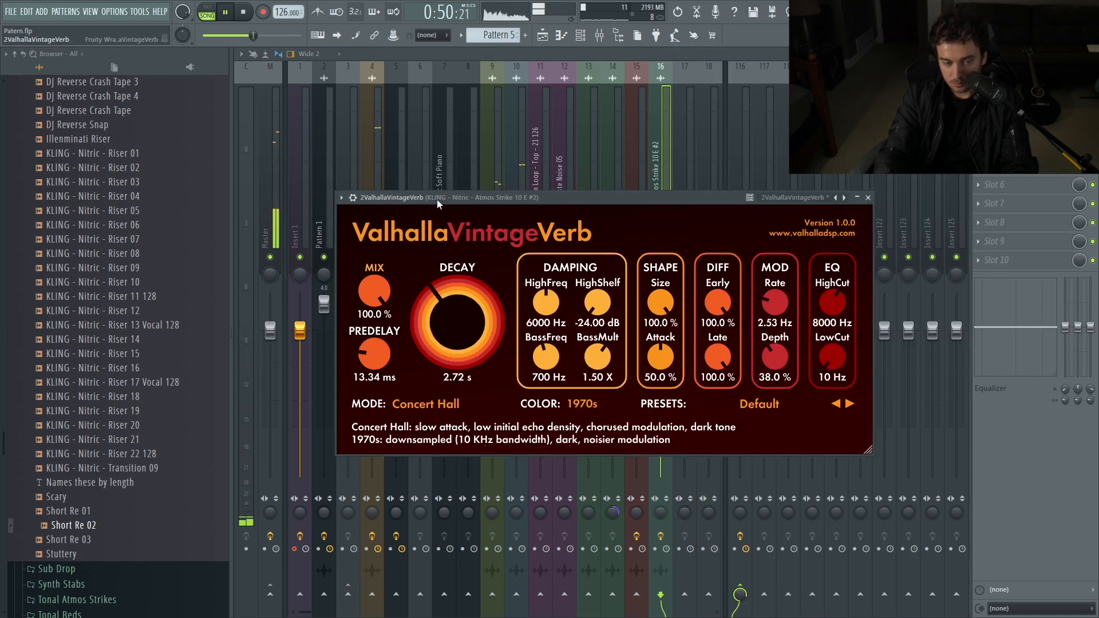
left_click_drag(437, 205, 520, 218)
left_click_drag(456, 367, 442, 379)
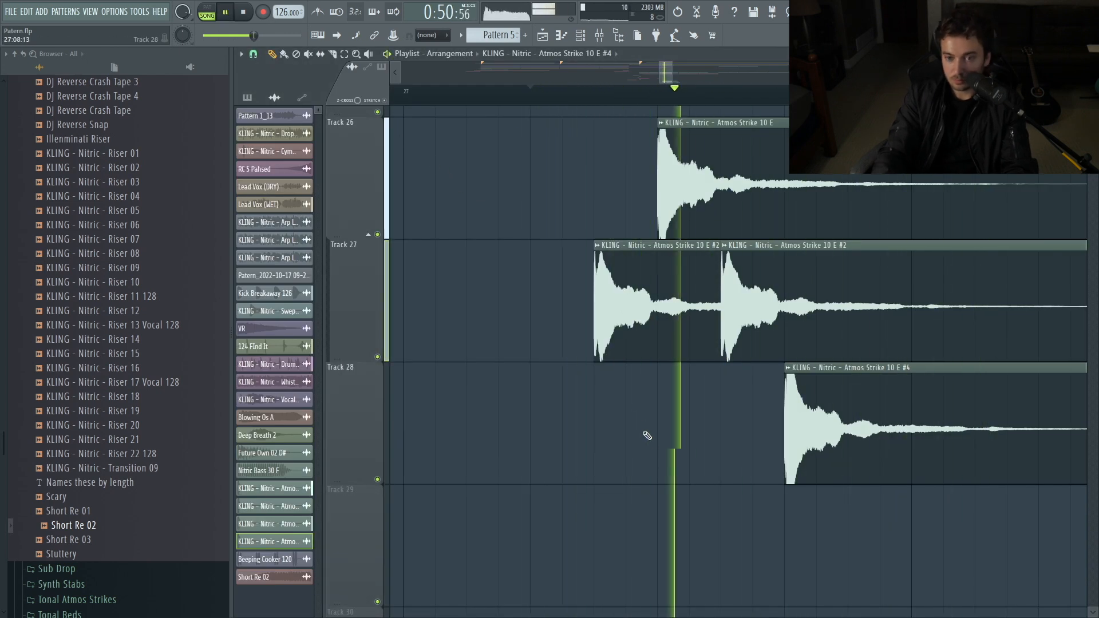
- Audition mouth percussion samples, place one on Track 19 just after bar 25, settle on Mouth Pucker C#, and play the drop
scroll(647, 436, "down", 5)
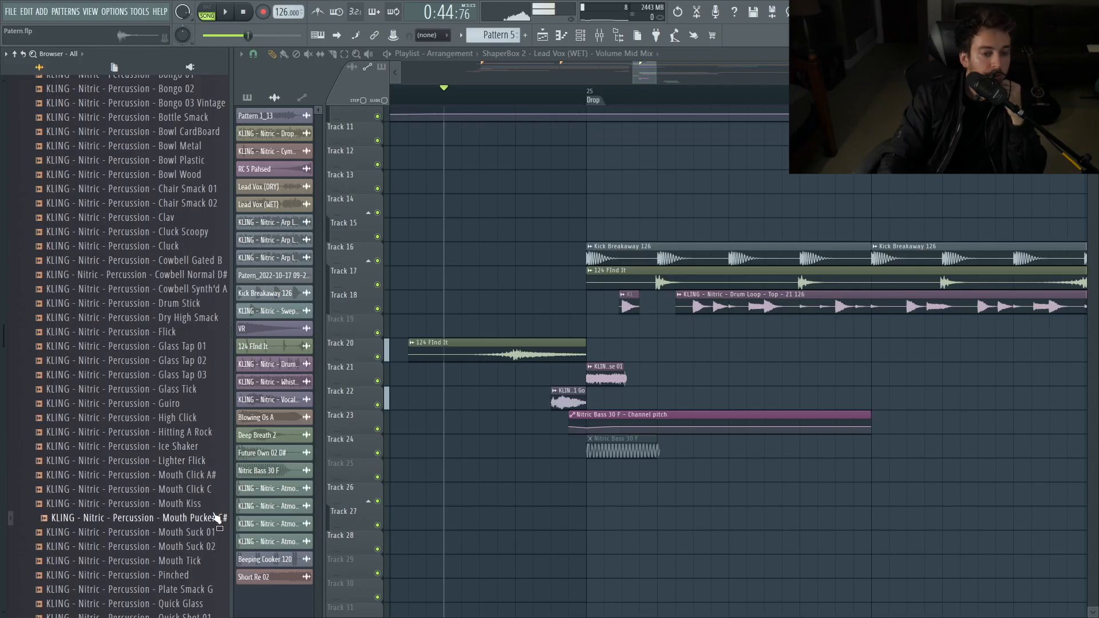
left_click(214, 547)
left_click_drag(215, 547, 587, 324)
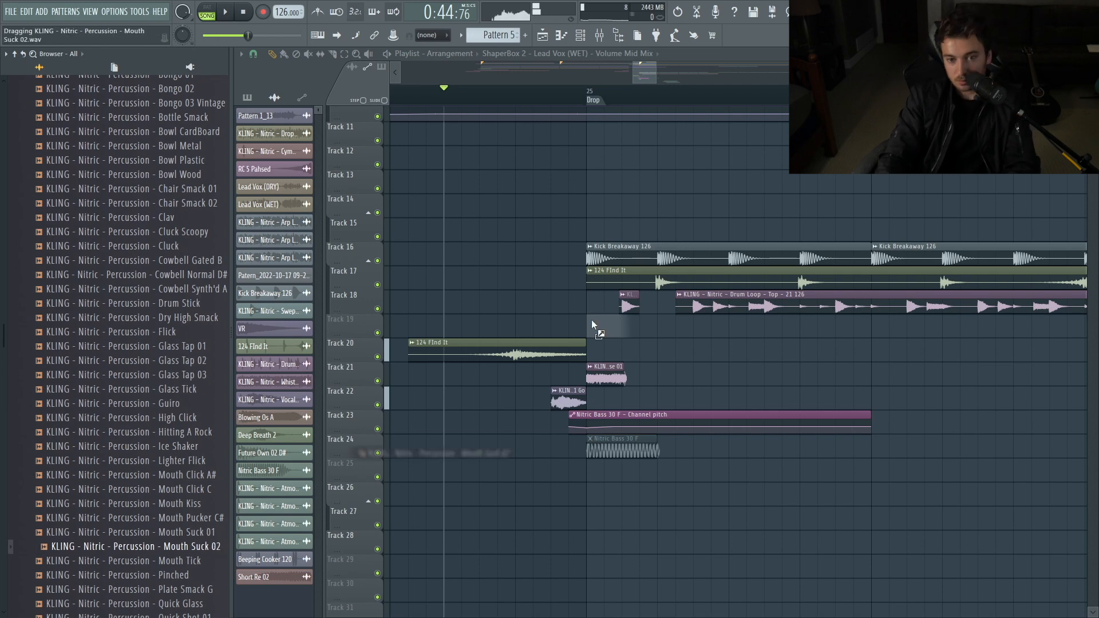
key("space")
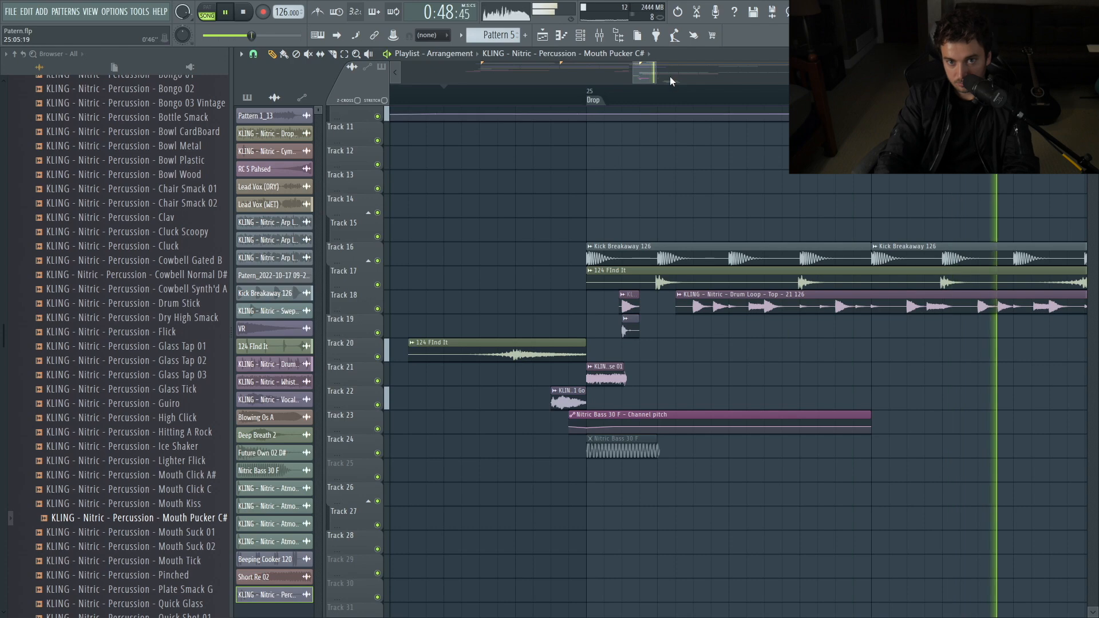
- Select the drop's time range from the marker at bar 25, extend it across the following bars, and play the lead-in to the drop
scroll(669, 76, "down", 3)
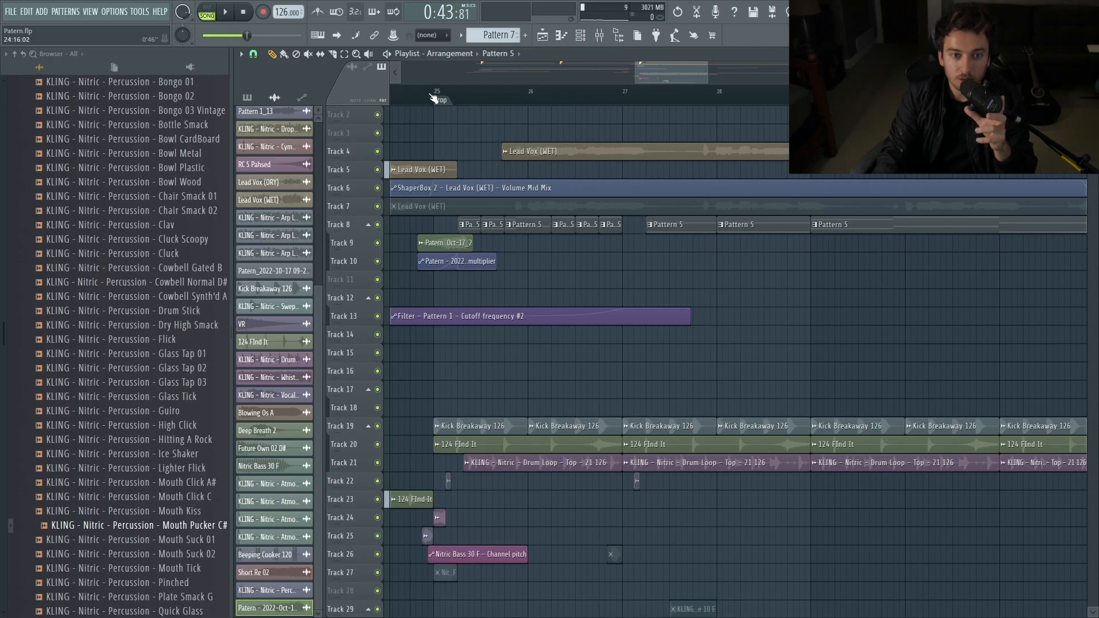
double_click(433, 99)
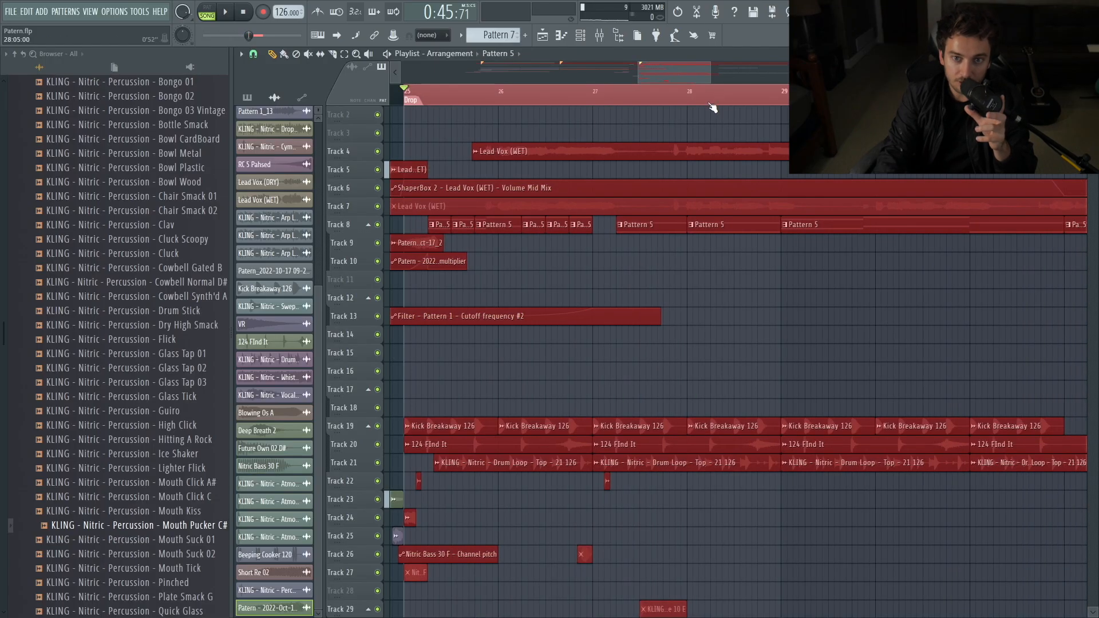
left_click_drag(710, 71, 926, 73)
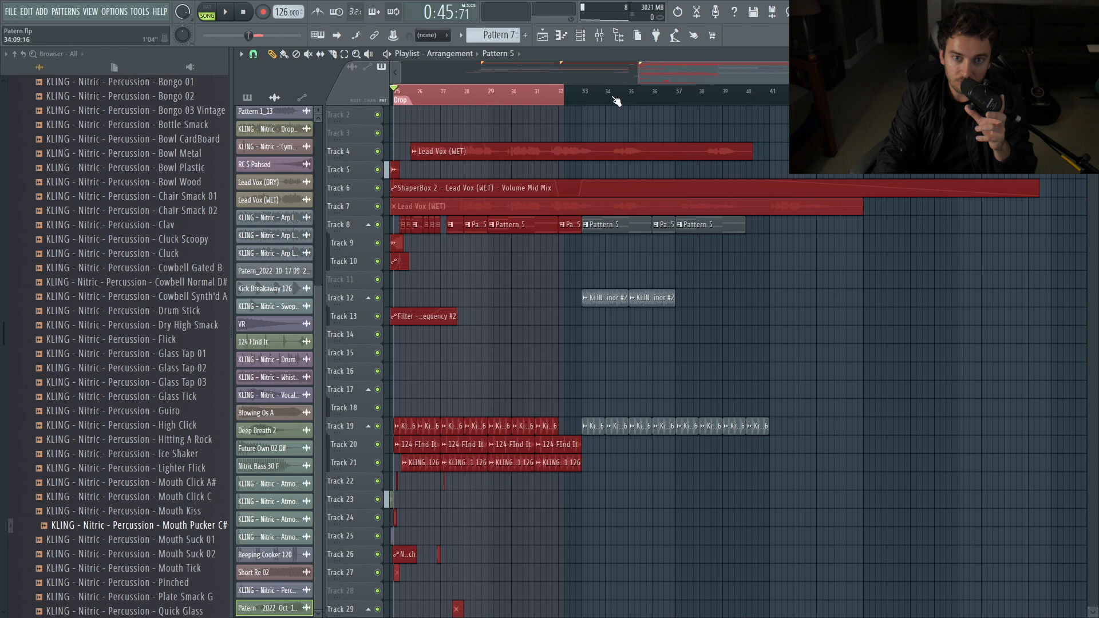
left_click(584, 91)
left_click_drag(749, 97, 781, 98)
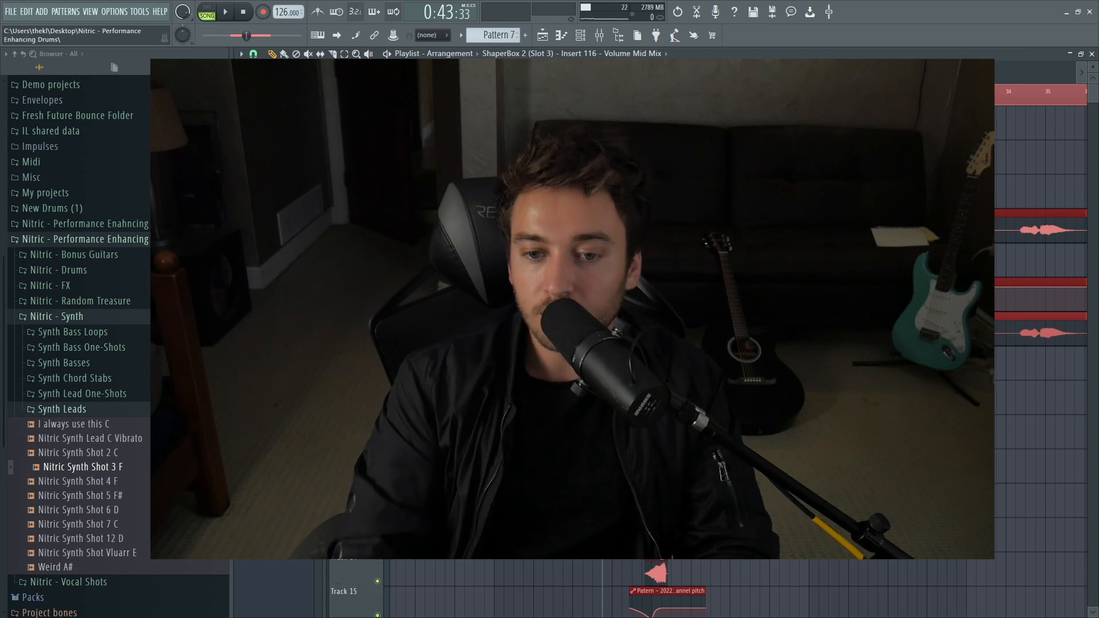
key("space")
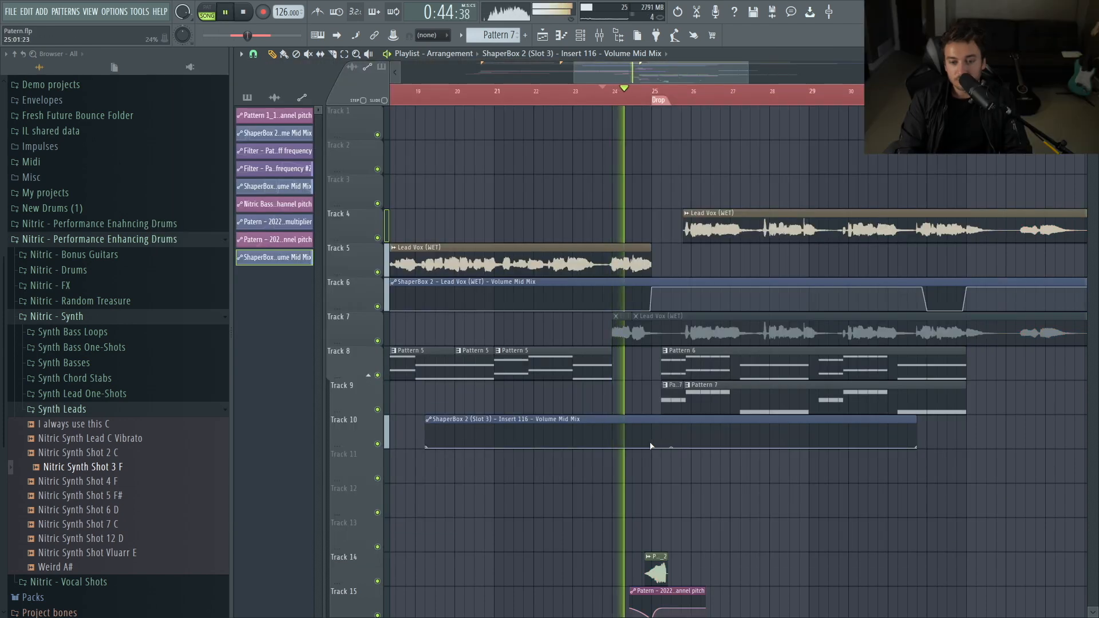
- Open the mixer routing of Vital #3, and bend the ShaperBox 2 volume automation on Track 13 into a rising curve before bar 27
left_click_drag(564, 340, 810, 613)
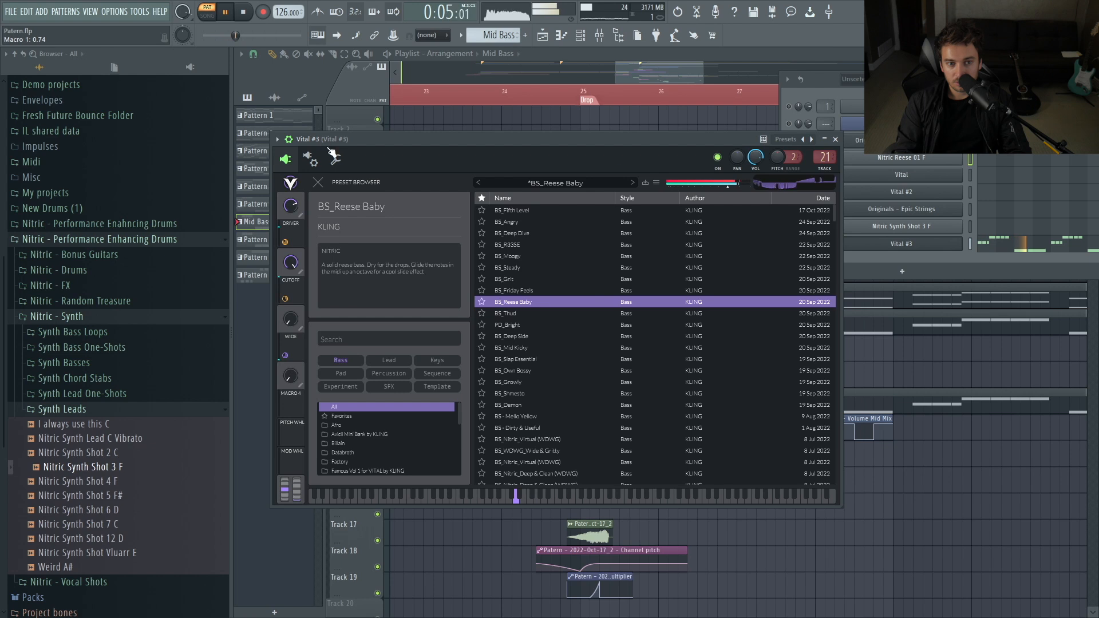
double_click(824, 158)
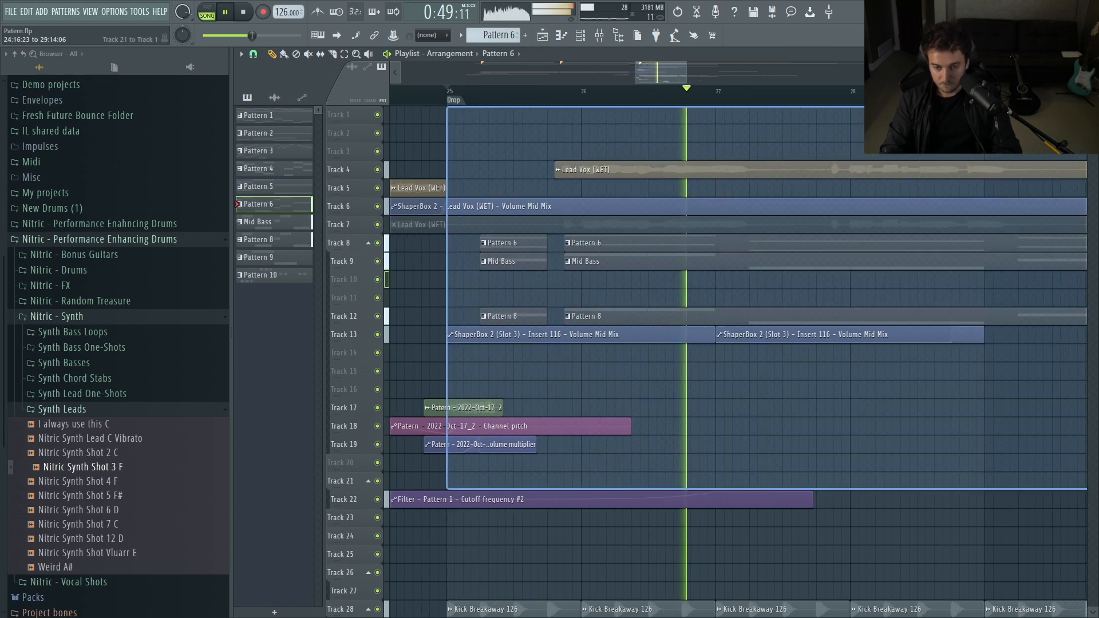
scroll(506, 381, "up", 2)
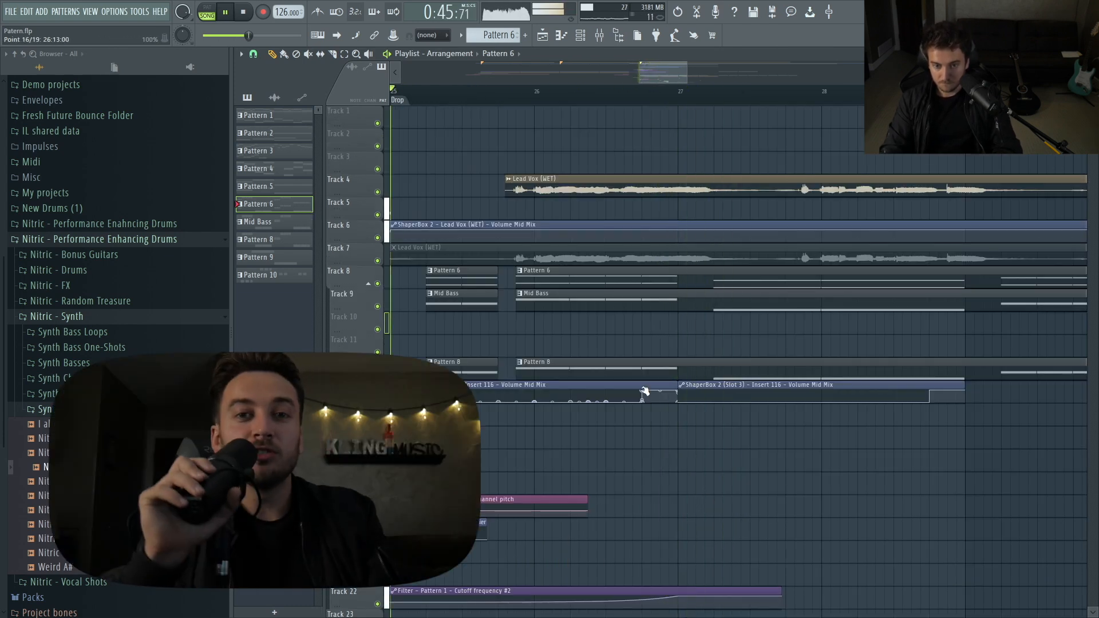
left_click_drag(642, 390, 669, 373)
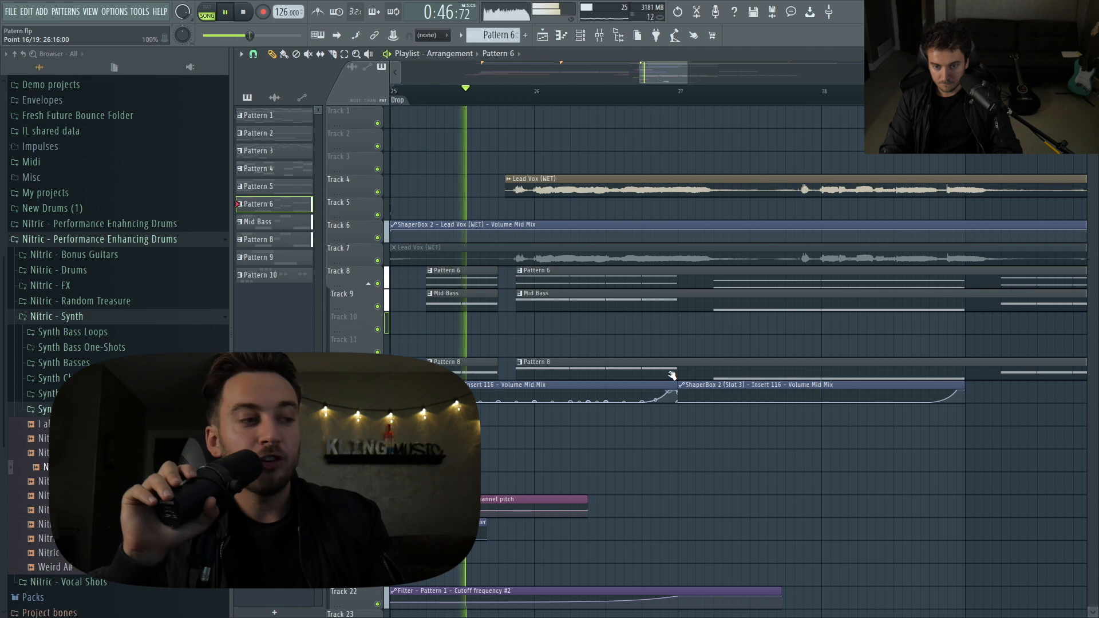
- Slice the Pattern 6, Mid Bass and Pattern 8 clips shortly before bar 27, leaving a short gap
key("c")
left_click_drag(664, 306, 663, 375)
key("p")
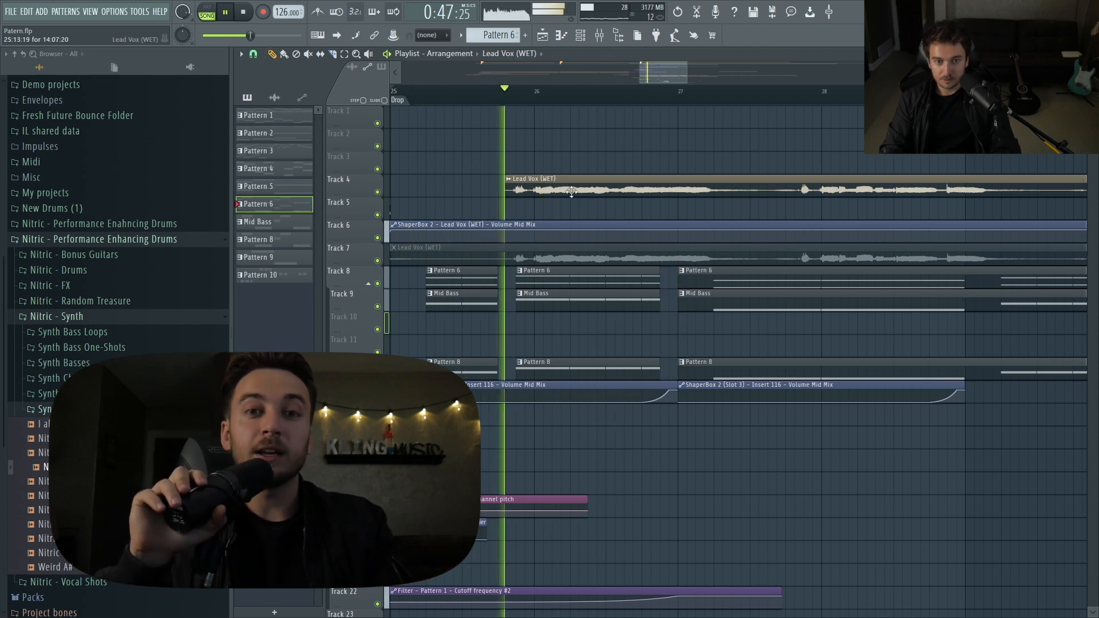
- Inspect the channel settings and mixer track of the Lead Vox (WET) clip on Track 4, and close both
double_click(628, 189)
double_click(628, 213)
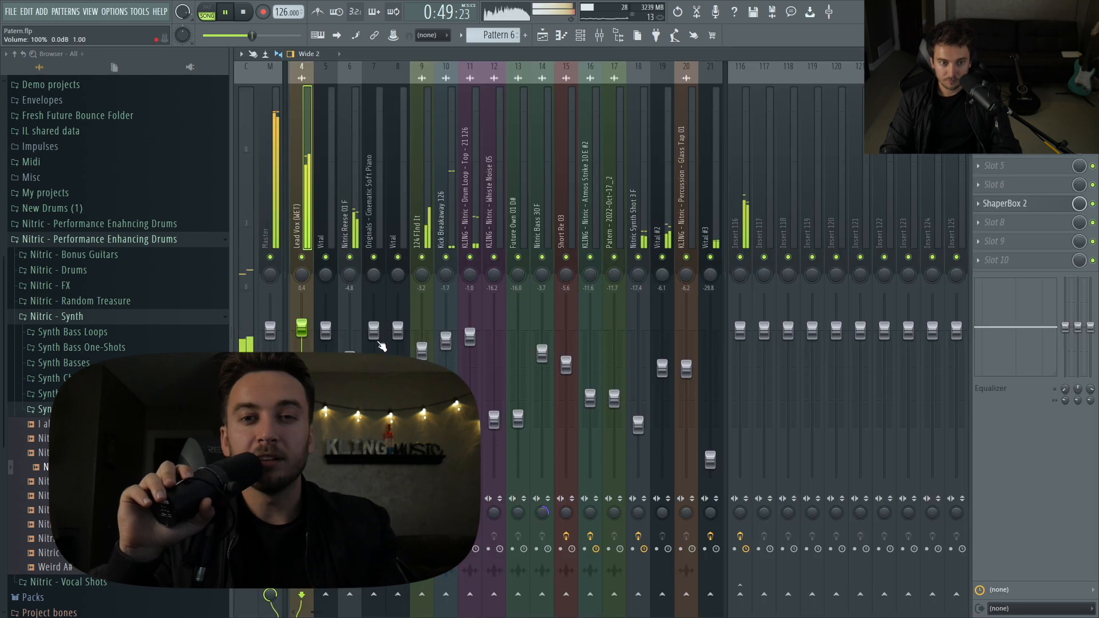
key("Escape")
key("Escape")
- Make the Lead Vox (WET) clip on Track 4 after the drop unique, open its channel settings and check playback
right_click(611, 160, "ctrl")
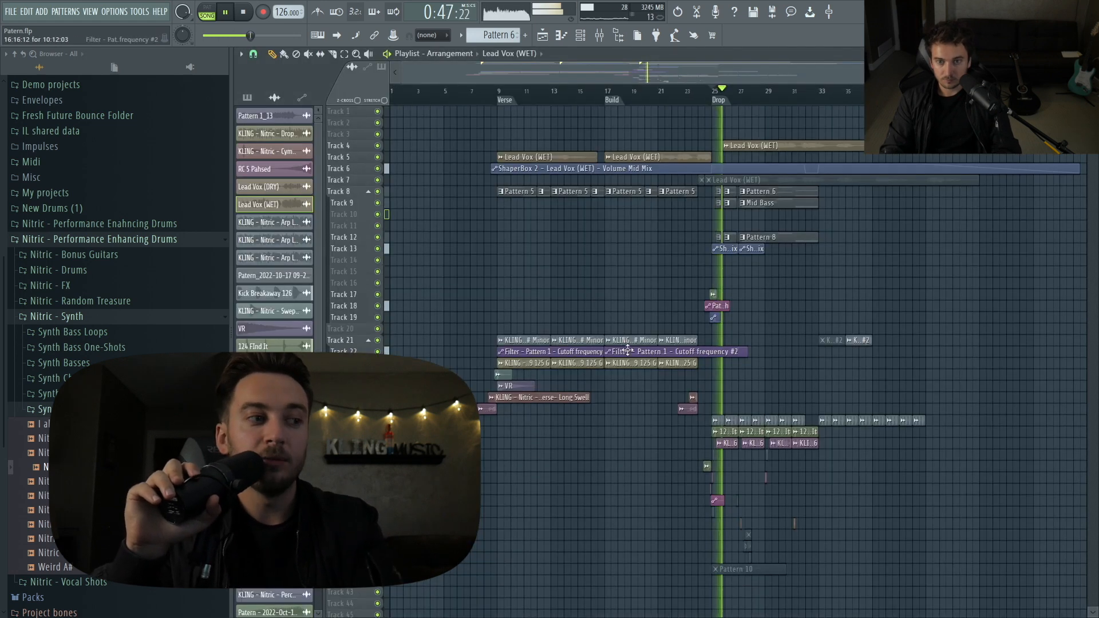
left_click_drag(653, 346, 876, 107)
key("space")
left_click(612, 187)
left_click(636, 272)
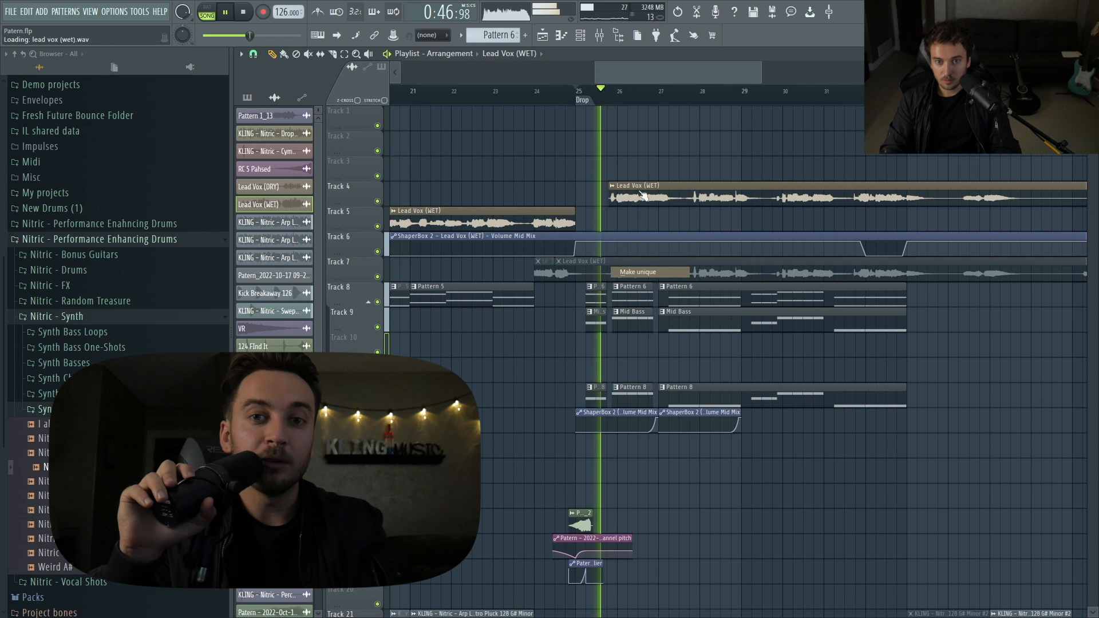
double_click(637, 188)
key("space")
key("space")
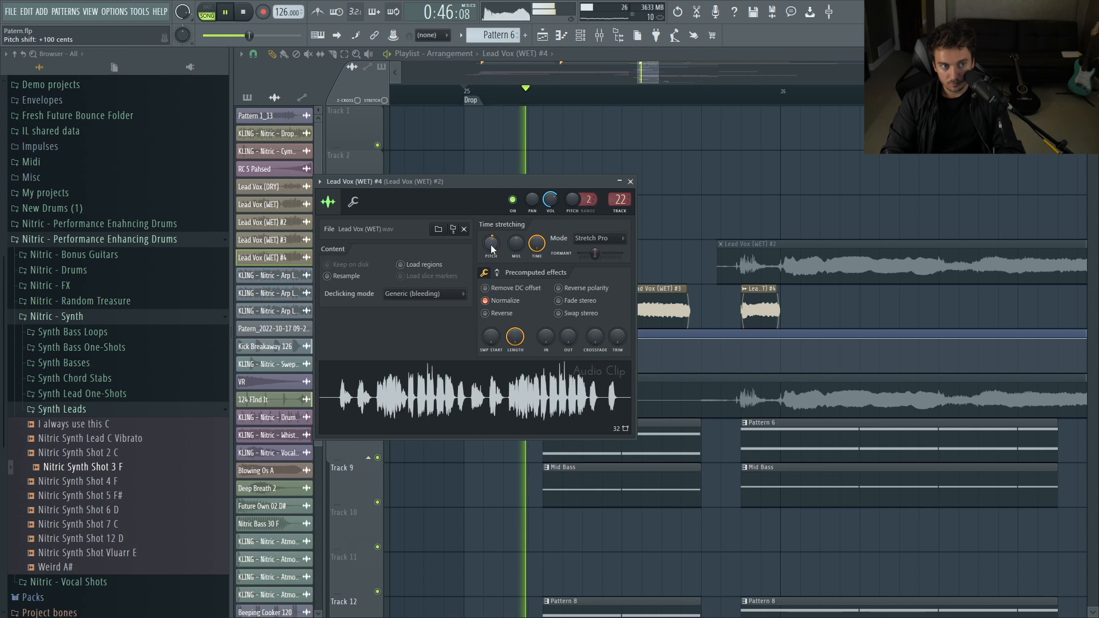
- Arrange short lead vocal chops on Track 5 from bar 25 onward and trim the Lead Vox (DRY) #4 chop ending at bar 28
left_click(817, 307)
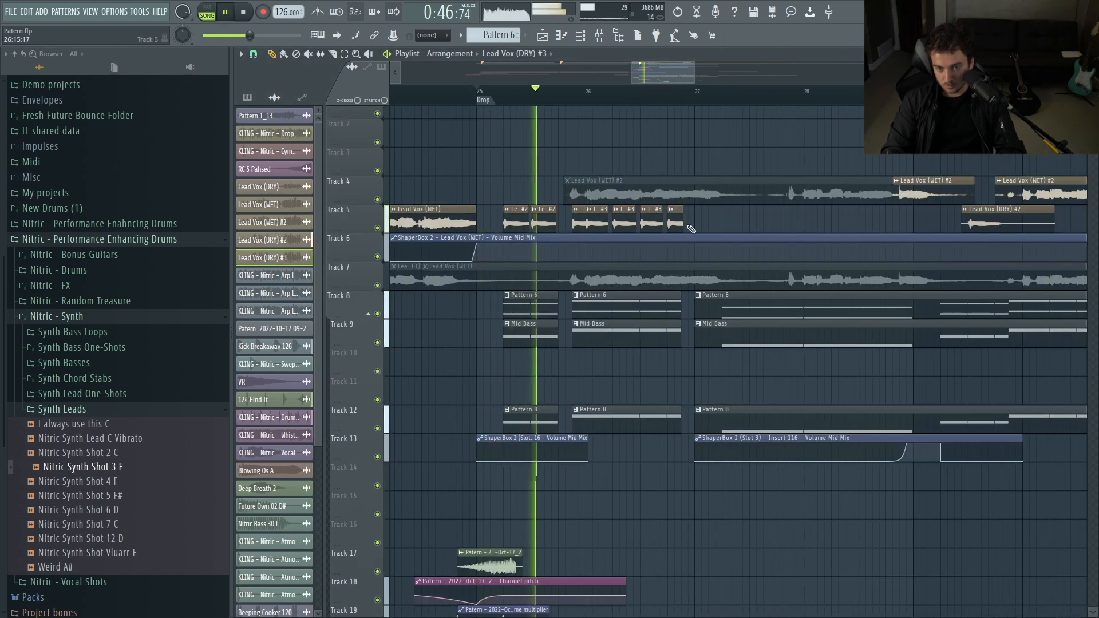
left_click_drag(693, 215, 511, 223)
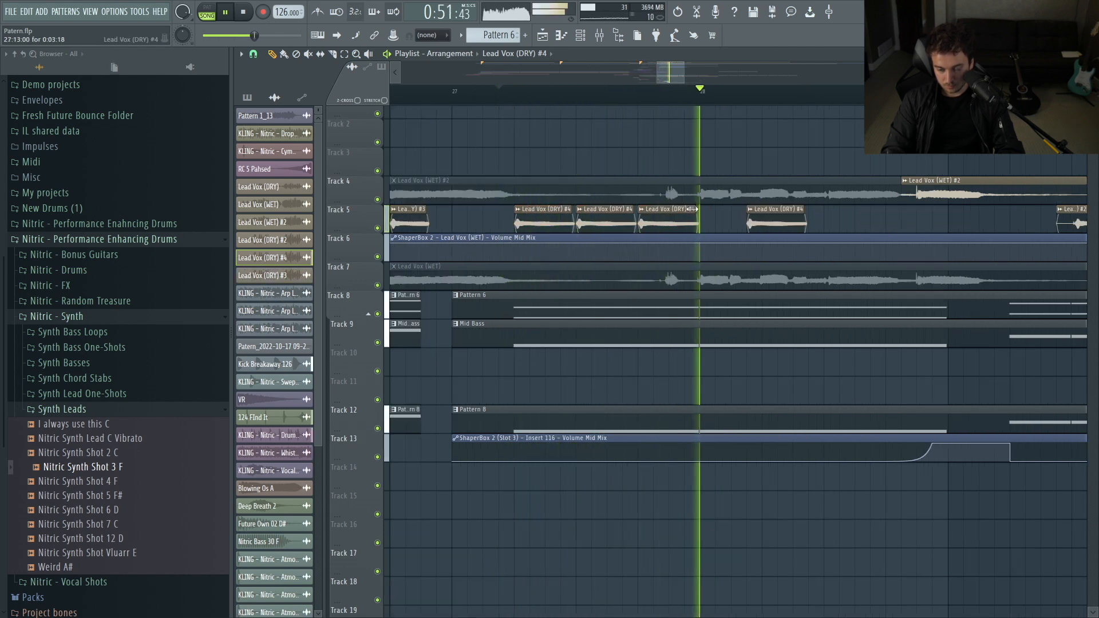
left_click_drag(693, 209, 683, 210)
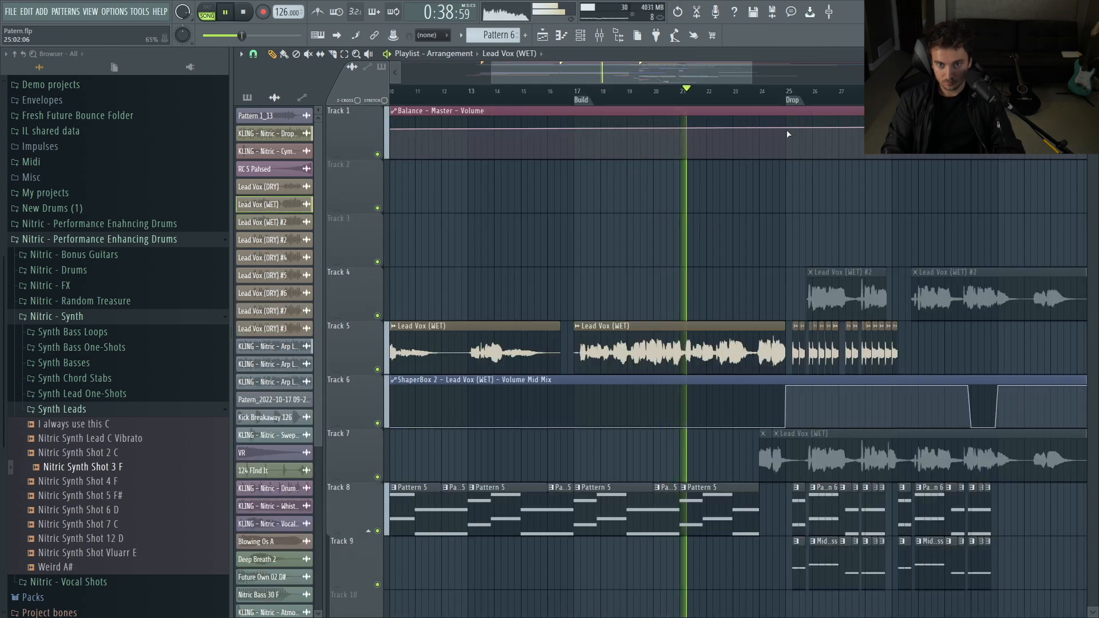
- Edit the Balance master volume automation on Track 1 at the bar 25 drop, pasting the copied value into a point there
right_click(787, 130)
right_click(787, 131)
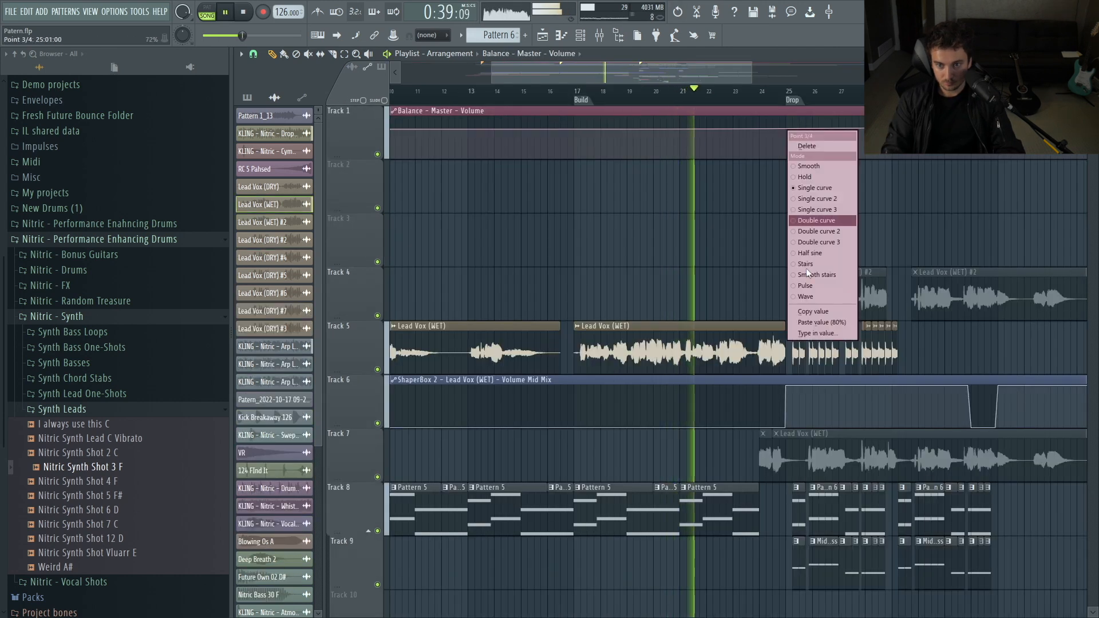
left_click(807, 334)
key("ctrl+v")
key("Return")
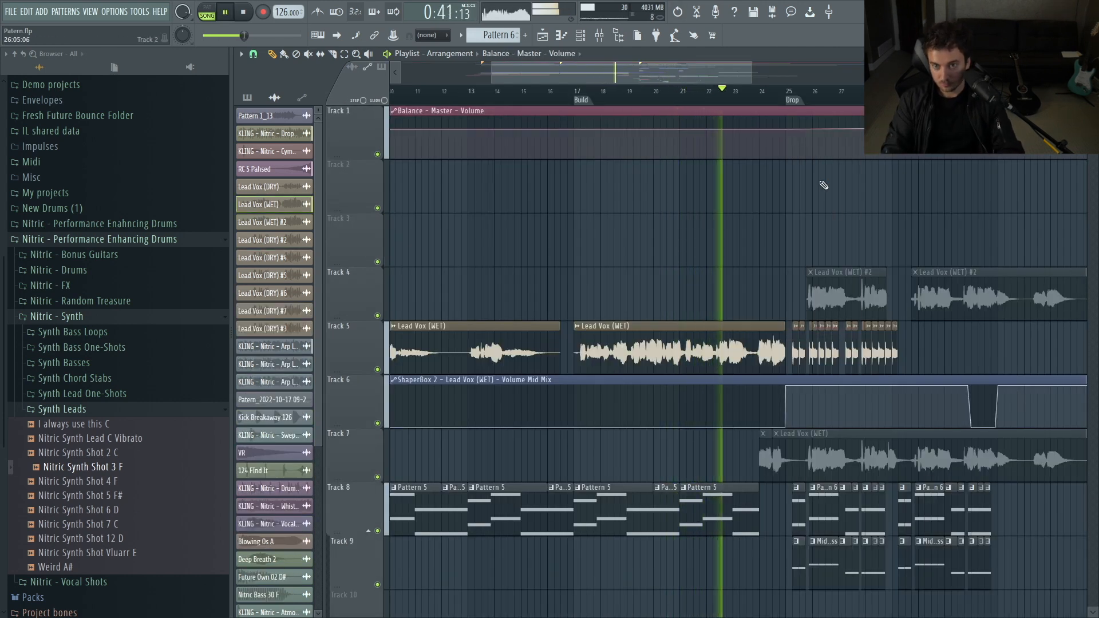
right_click(787, 118)
left_click(799, 134)
- Examine the end of the Lead Vox (WET) clip and its ShaperBox 2 volume ramp around bar 25
left_click_drag(697, 518, 918, 194)
right_click(638, 334, "ctrl")
right_click(755, 463, "ctrl")
left_click_drag(677, 389, 639, 347)
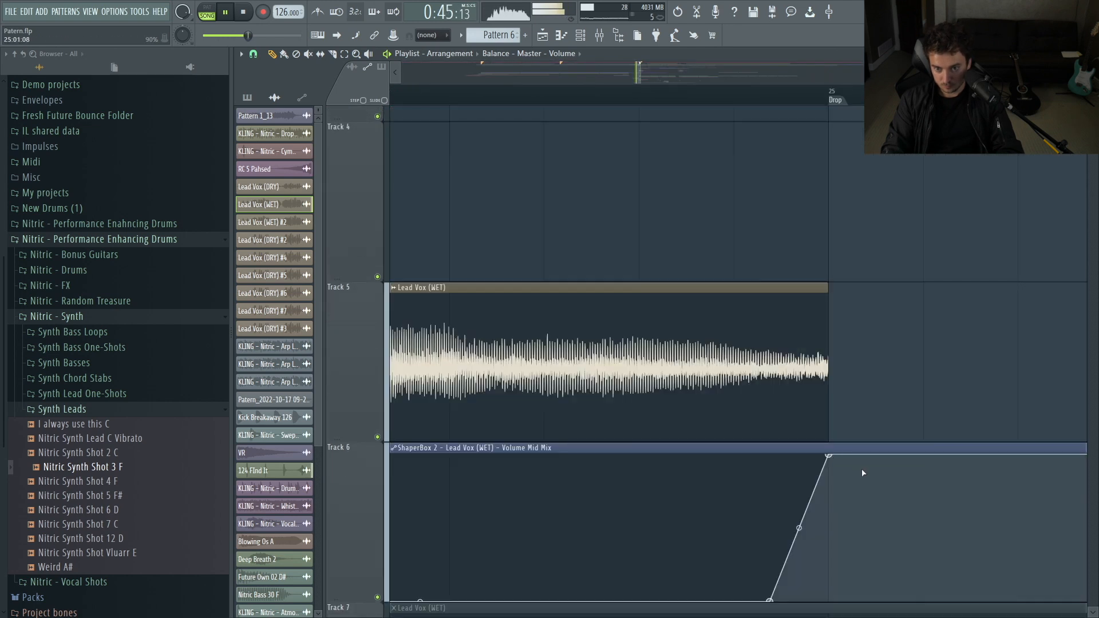
double_click(780, 393)
key("Escape")
right_click(780, 393, "ctrl")
left_click_drag(639, 489, 886, 135)
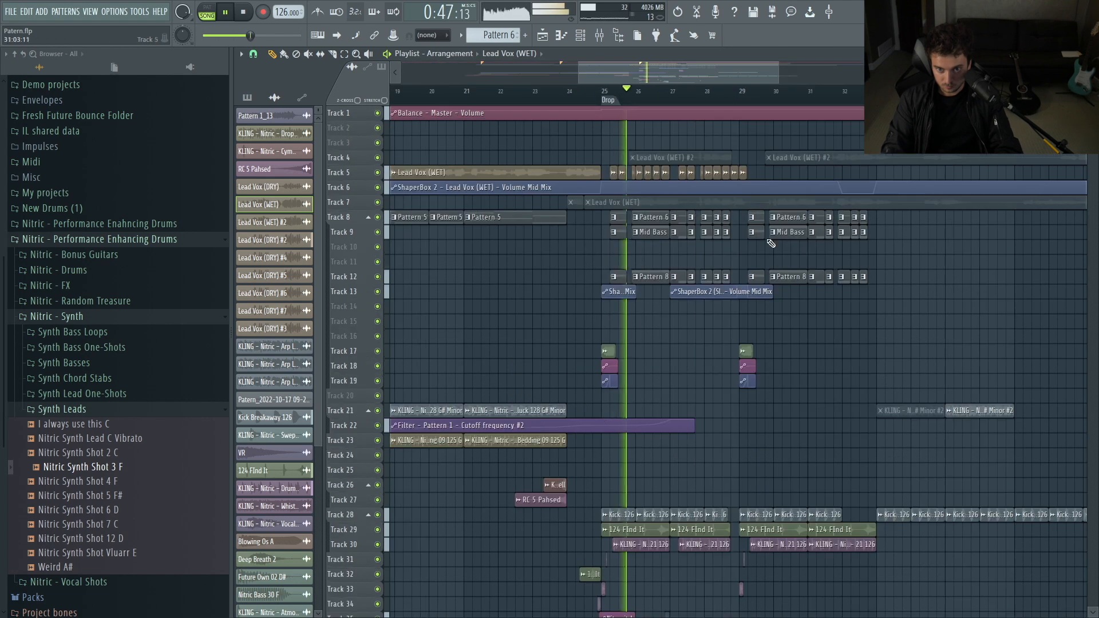
- Audition Nitric Bass shots against the drop, place Nitric Bass 65 NO TONE on Track 15 at bar 27 and open its settings
left_click_drag(532, 589, 852, 144)
left_click_drag(995, 504, 620, 220)
right_click(760, 400, "ctrl")
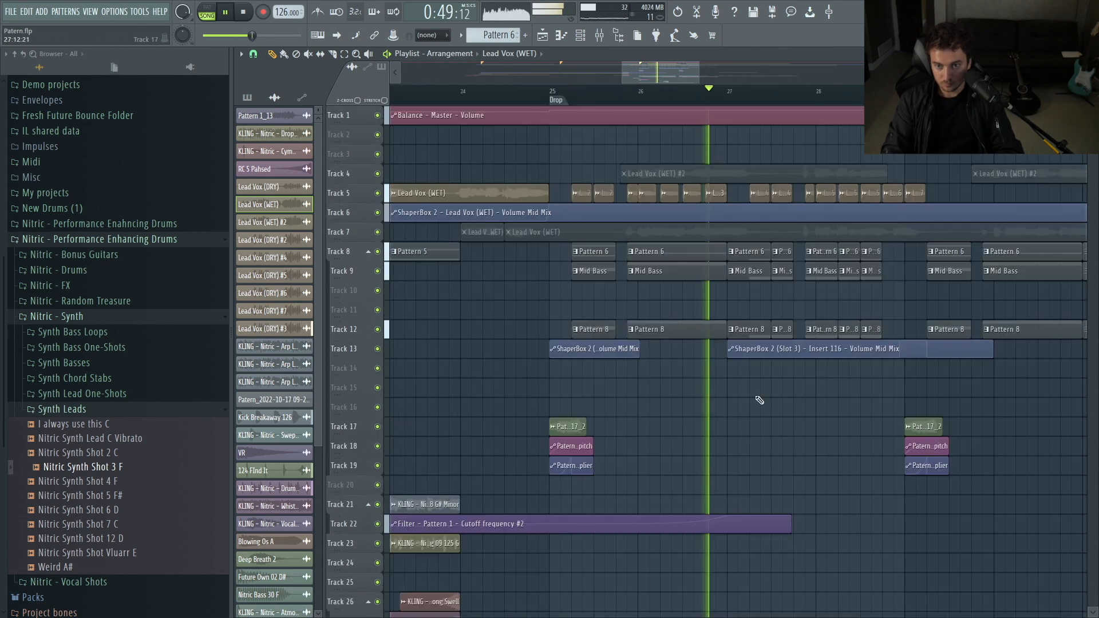
left_click_drag(95, 490, 850, 408)
left_click_drag(891, 411, 889, 409)
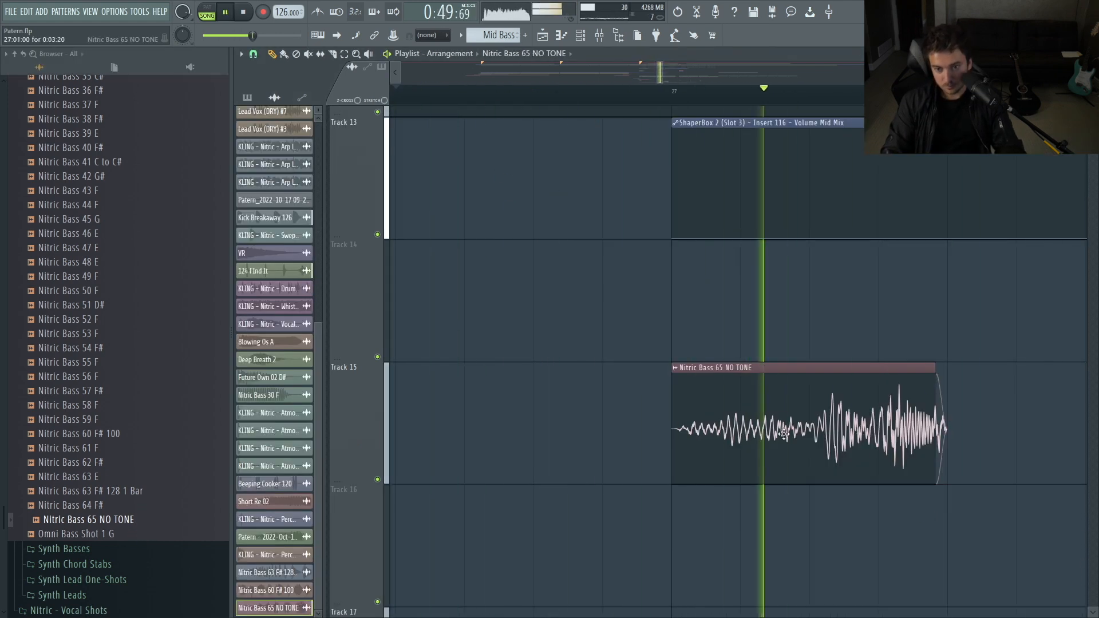
double_click(933, 435)
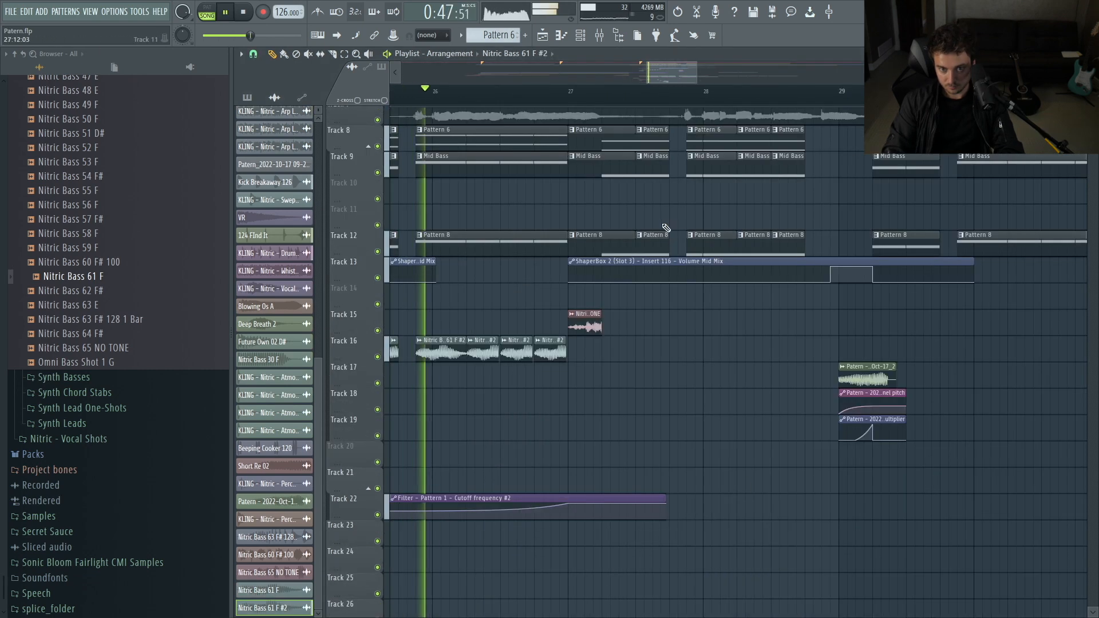
scroll(666, 228, "down", 10)
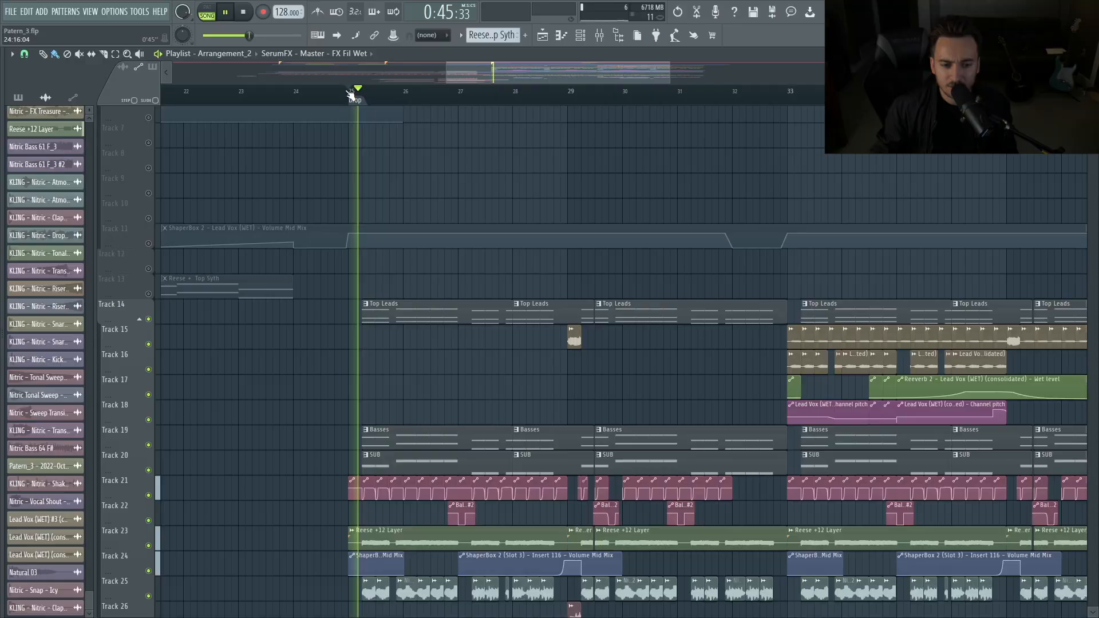
- In the Patern_3 project, move from the verse to the drop and solo the drum group on Tracks 50–57
left_click(150, 320)
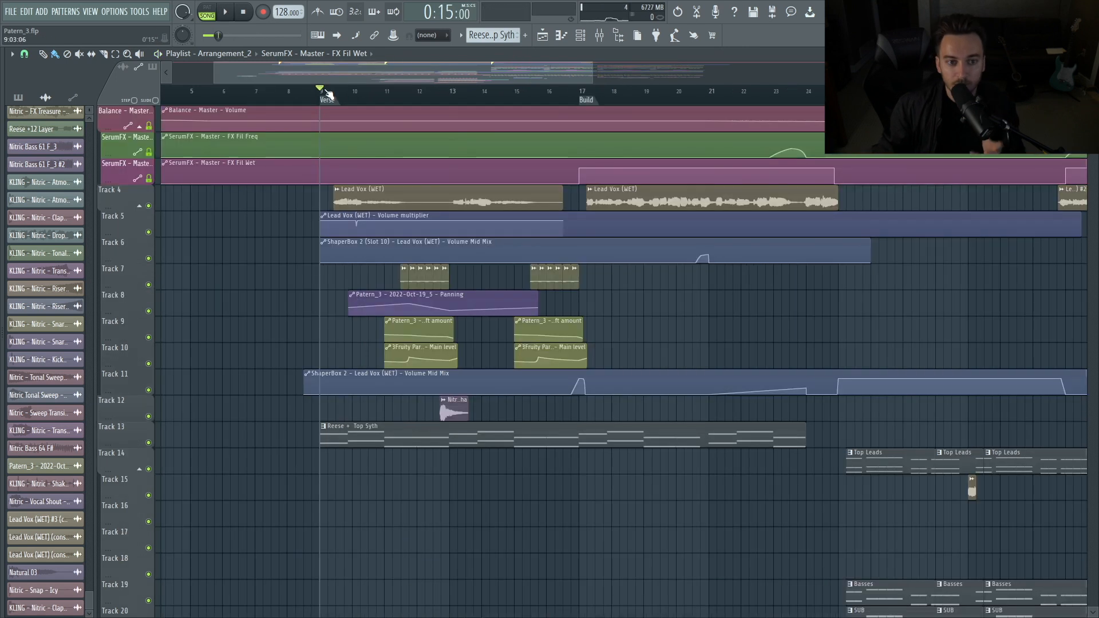
left_click_drag(528, 66, 583, 77)
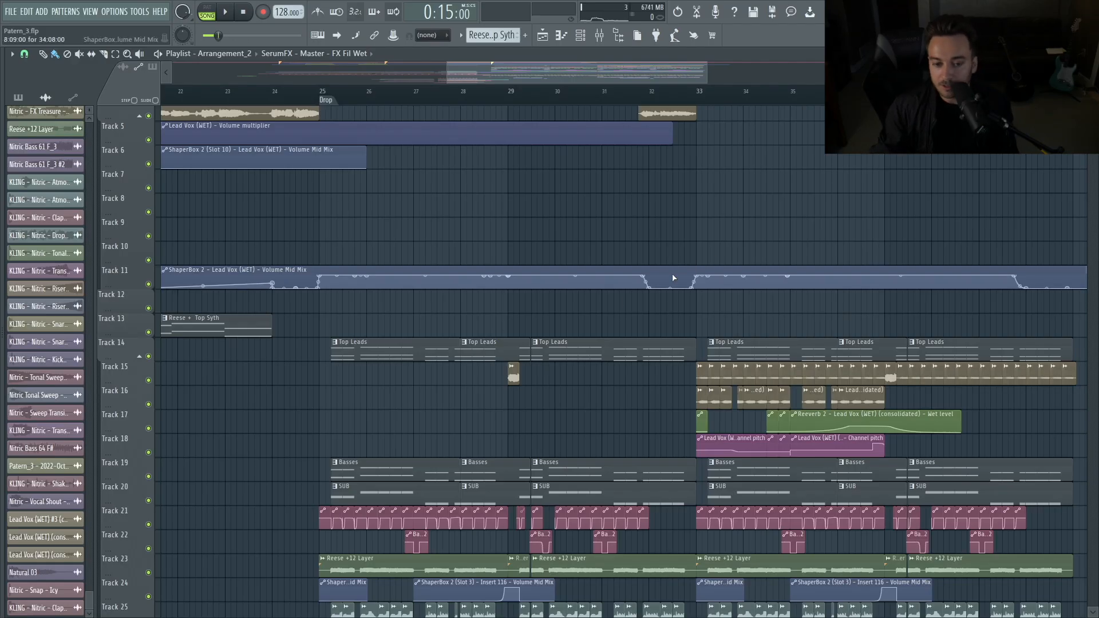
scroll(613, 295, "down", 4)
scroll(298, 349, "down", 20)
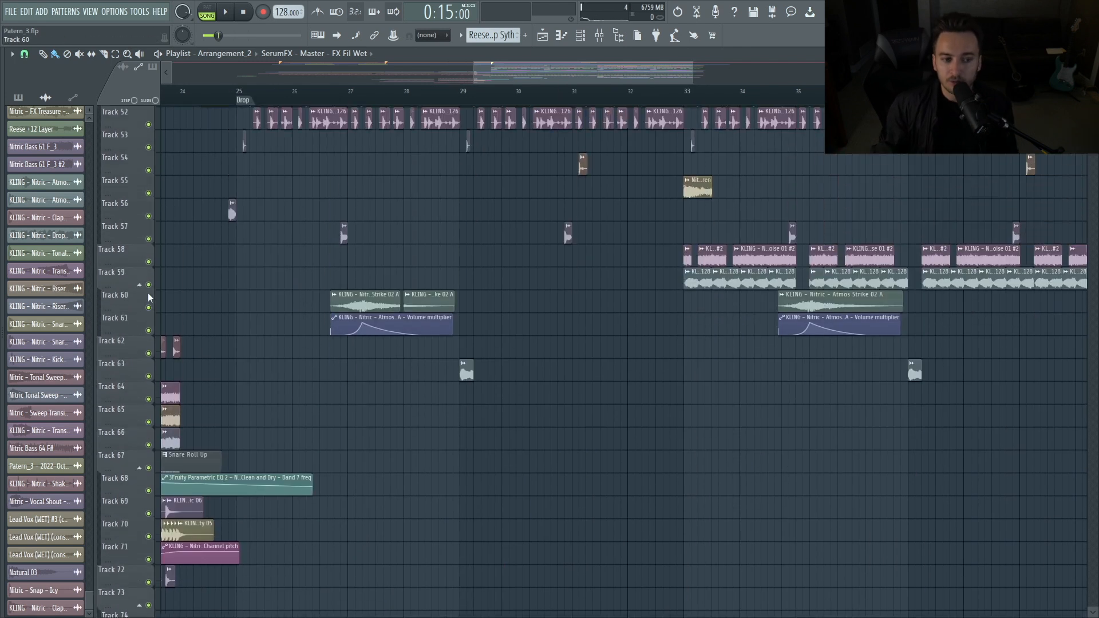
left_click(149, 286)
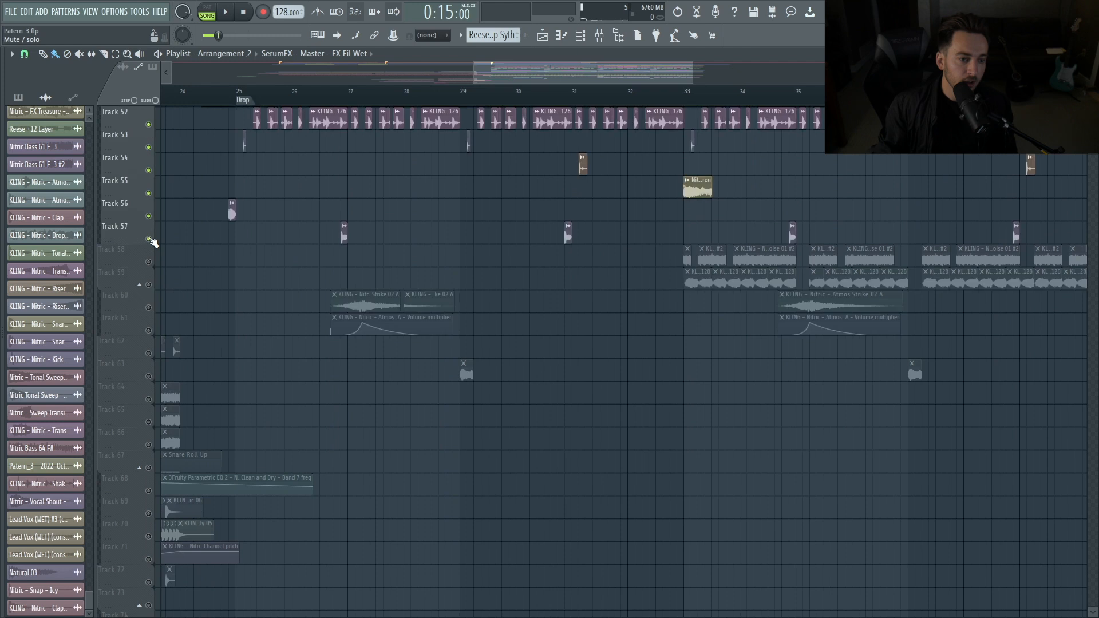
scroll(322, 322, "up", 2)
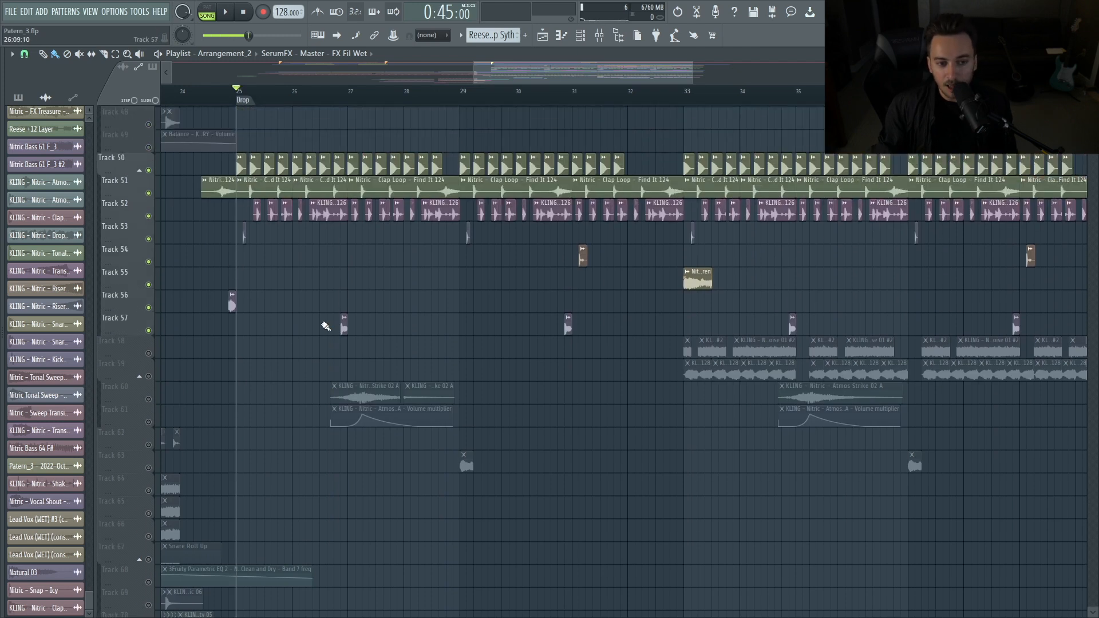
- Play the soloed drums from the bar 25 drop and from bar 29, and inspect the Mouth Pucker C# #2 clip's settings
key("space")
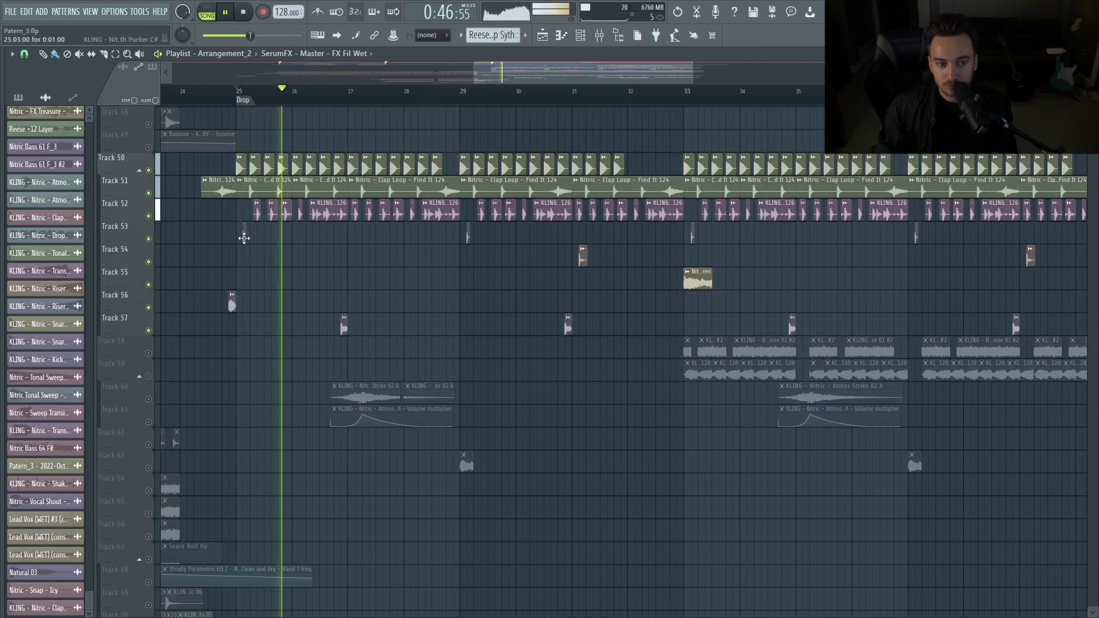
left_click(461, 95)
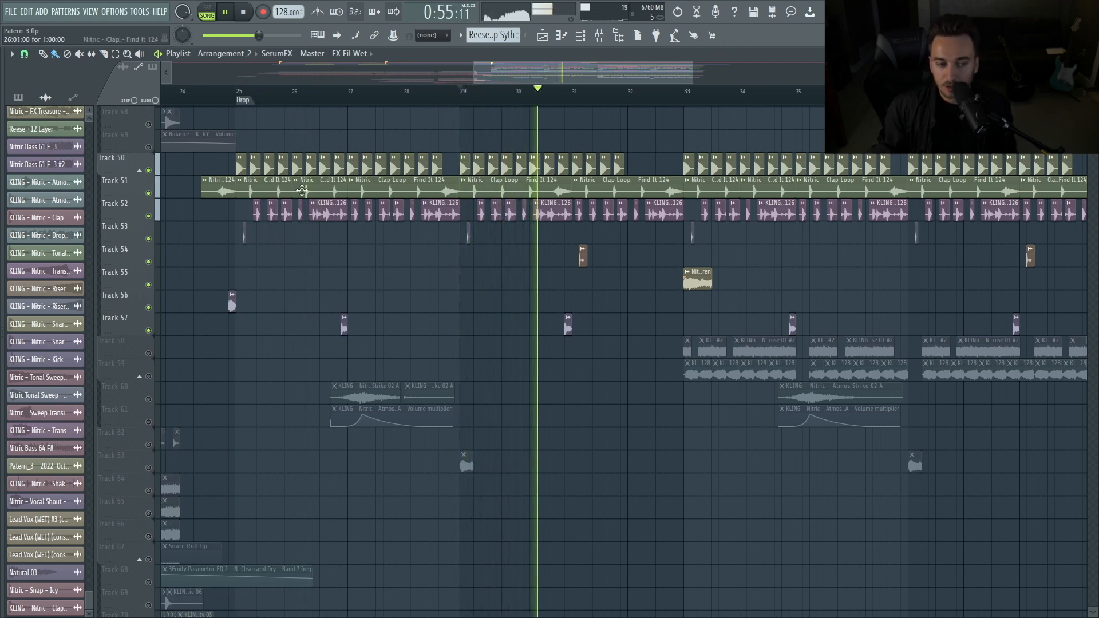
left_click(498, 281)
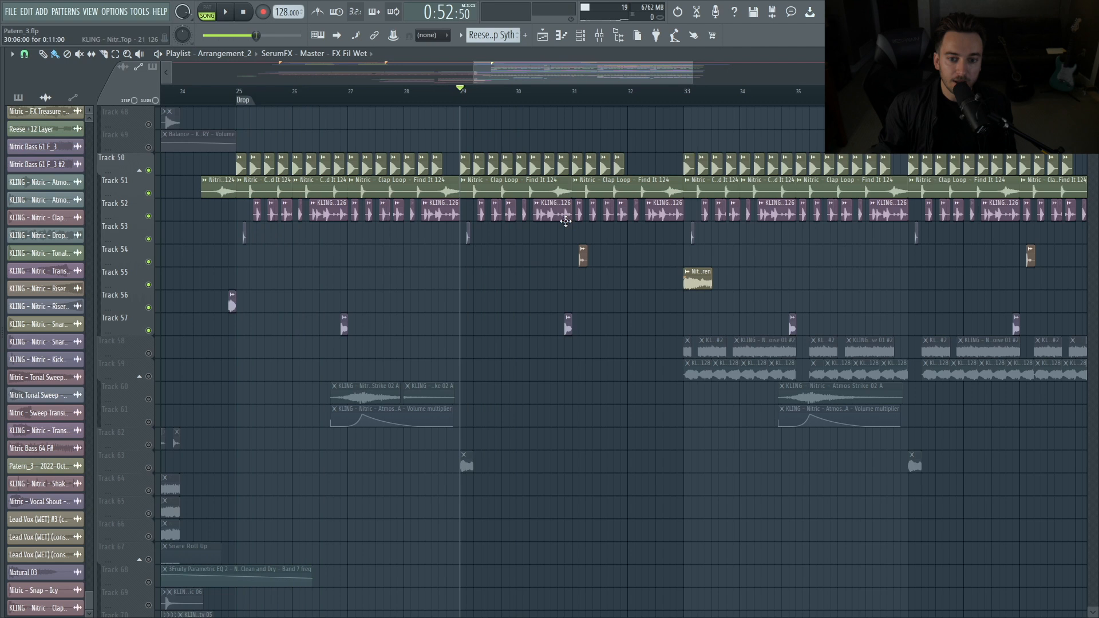
double_click(468, 234)
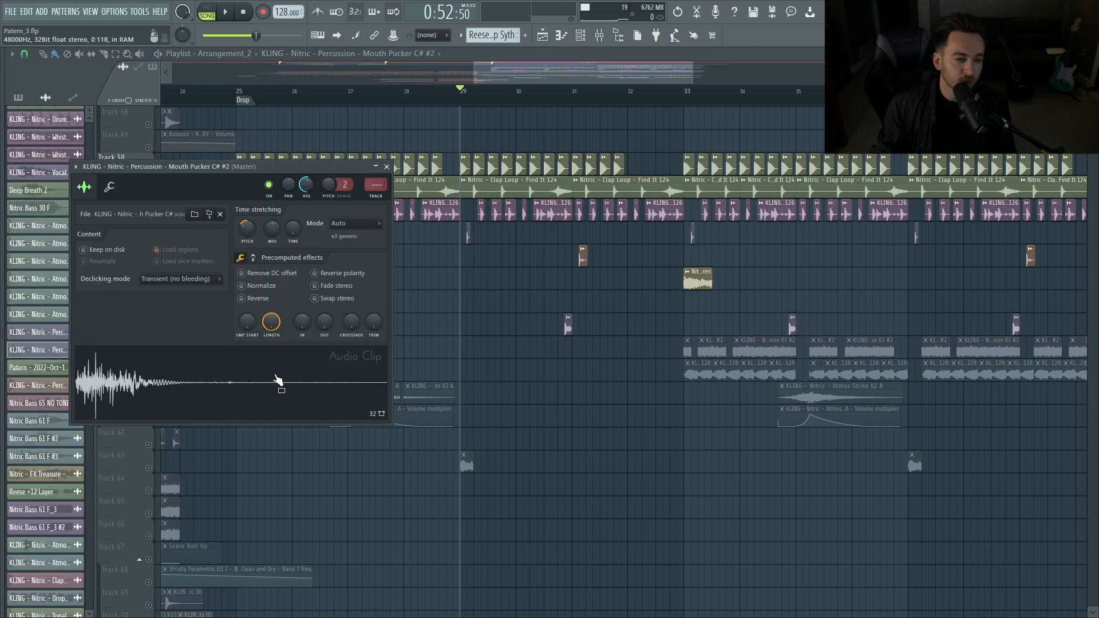
key("Escape")
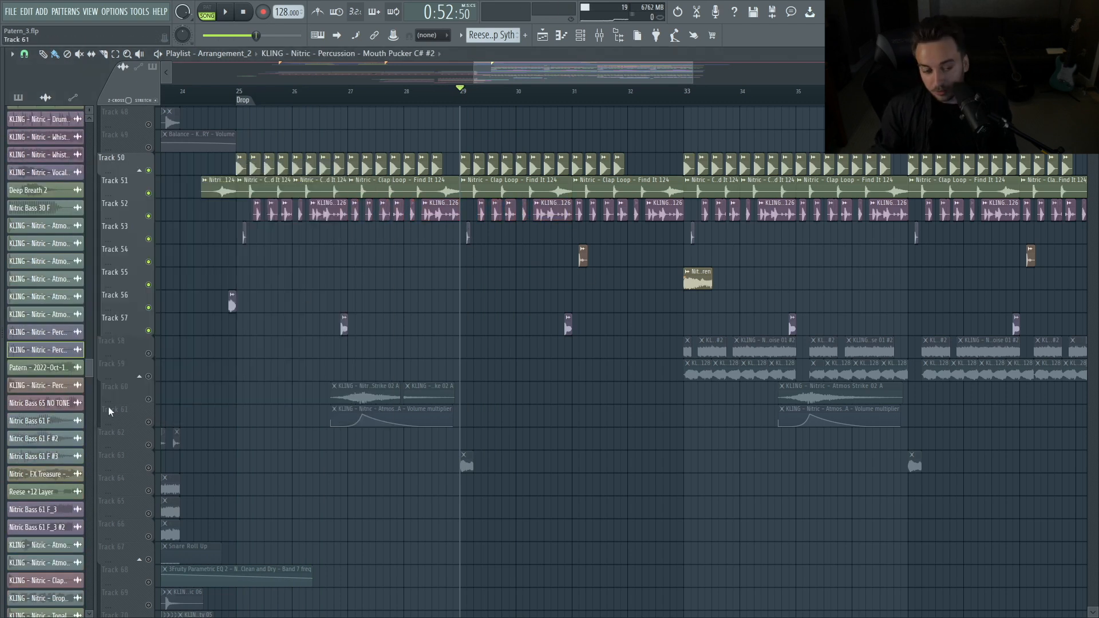
- Enable Tracks 58–61 alongside the drum group and play the second half of the drop from bar 33
left_click(156, 402)
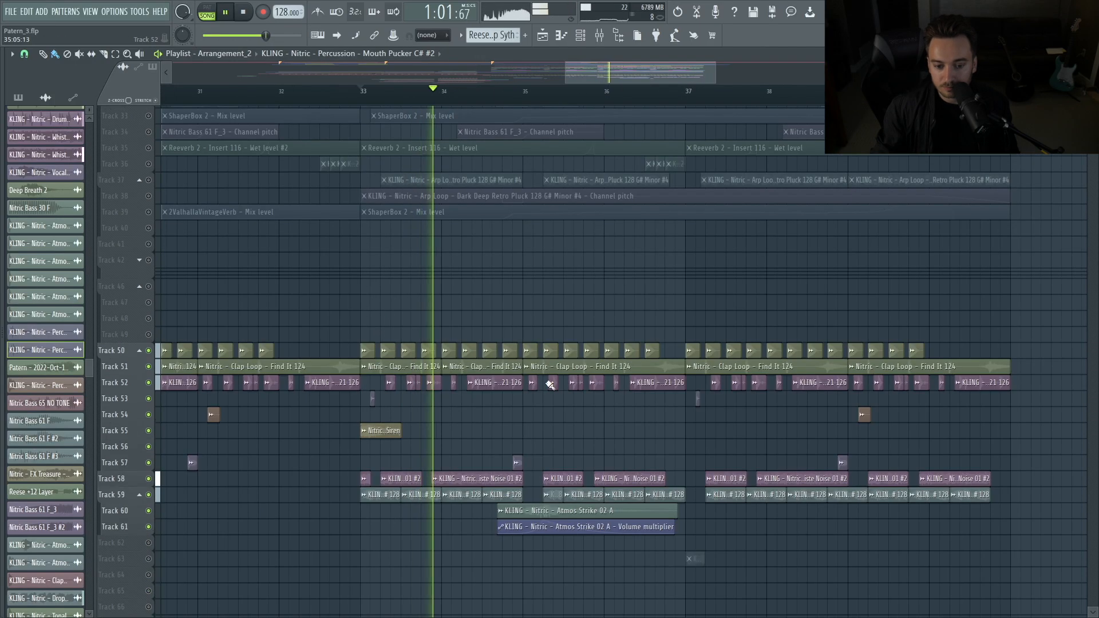
scroll(550, 383, "down", 3)
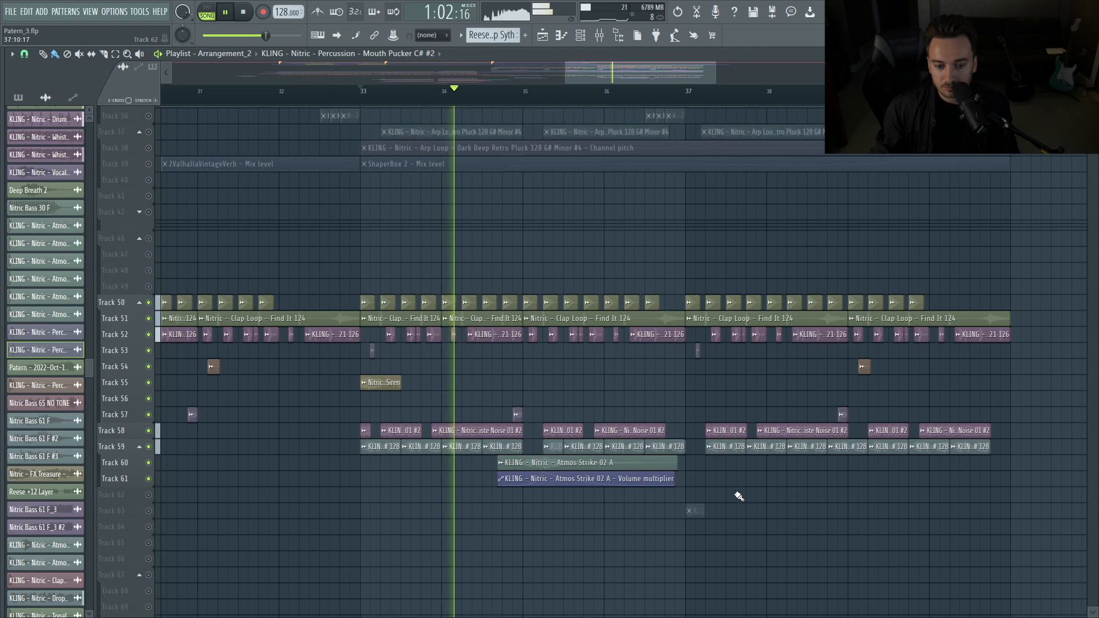
left_click_drag(736, 496, 275, 126)
mouse_move(322, 337)
left_mouse_down()
mouse_move(568, 494)
mouse_move(992, 598)
left_mouse_up()
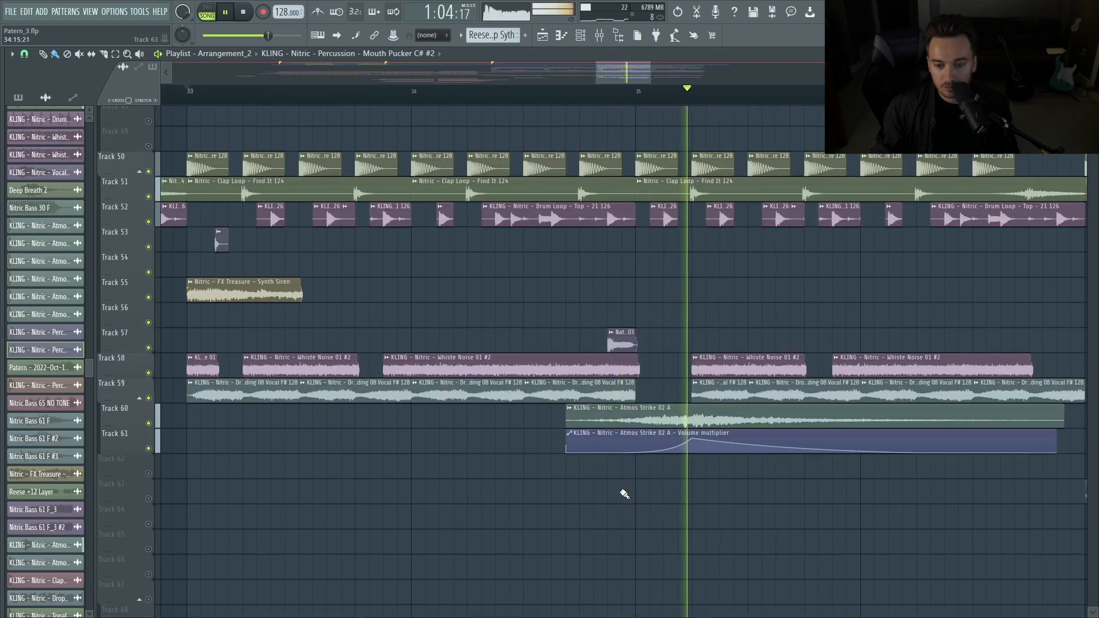
scroll(623, 493, "up", 4)
key("space")
right_click(421, 420)
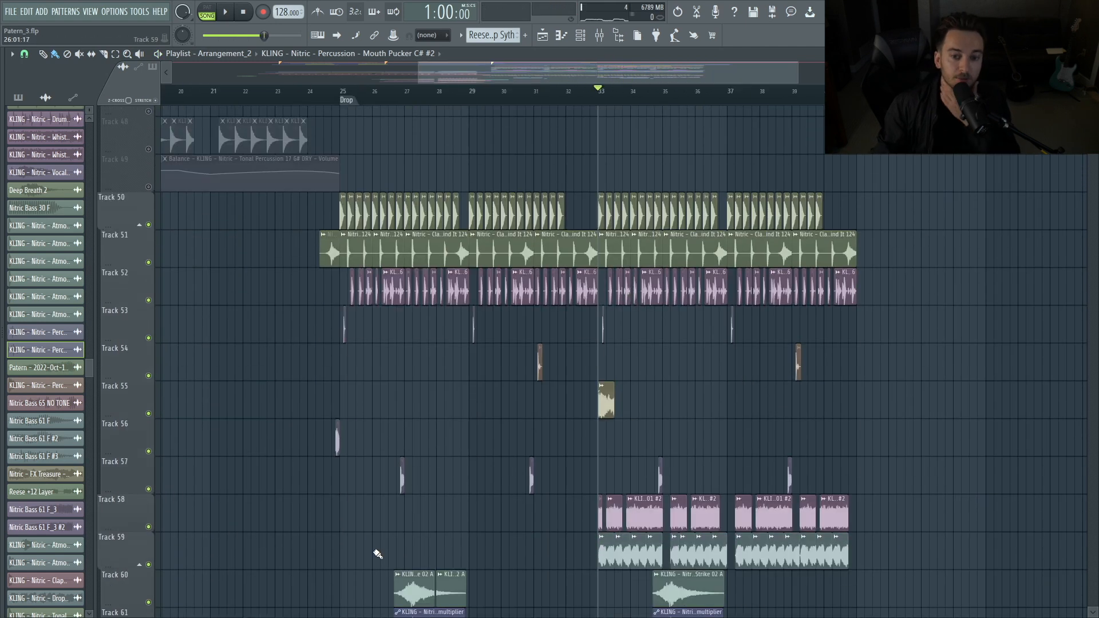
scroll(640, 265, "down", 2)
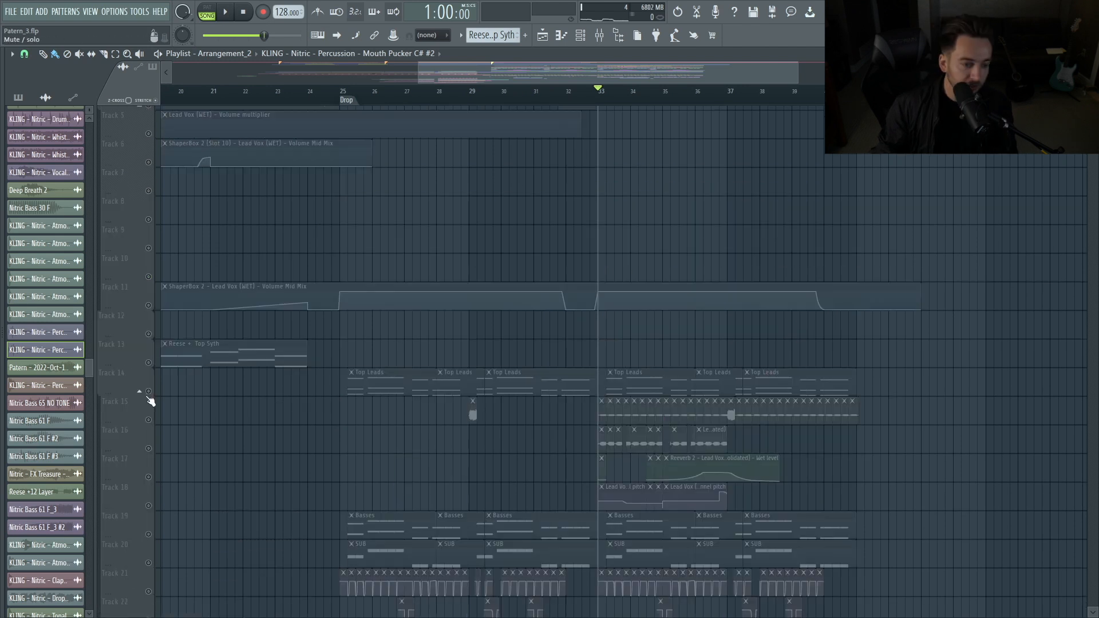
- Solo the Track 14–18 lead group with its automation, show the Top Leads pattern's channels and play it from the bar 25 drop
right_click(148, 394)
scroll(530, 390, "down", 3)
scroll(530, 390, "down", 1)
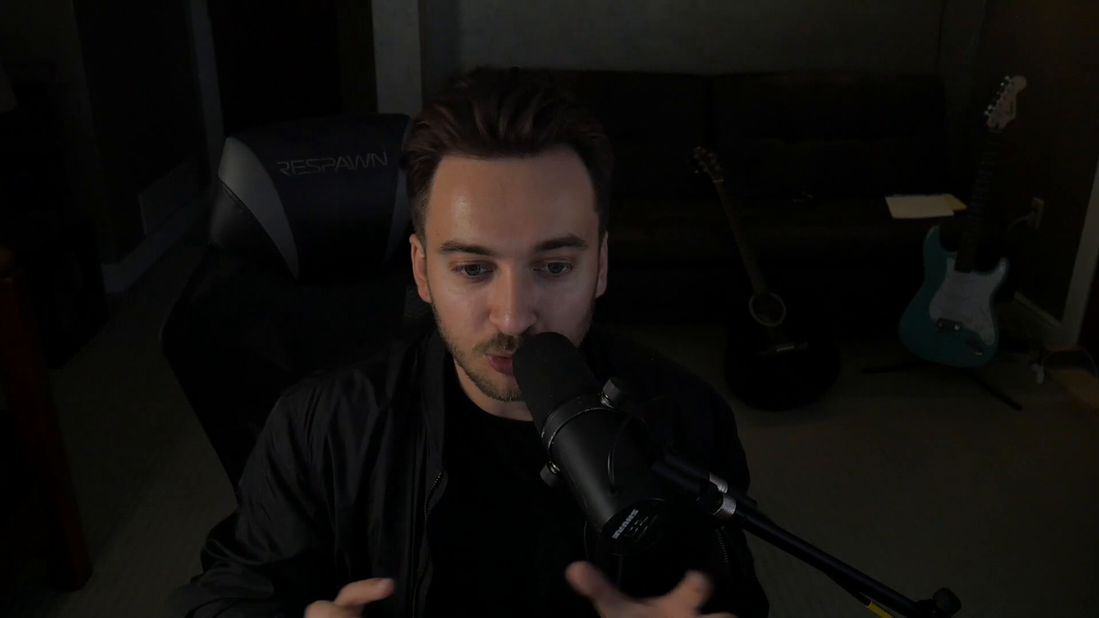
left_click(585, 36)
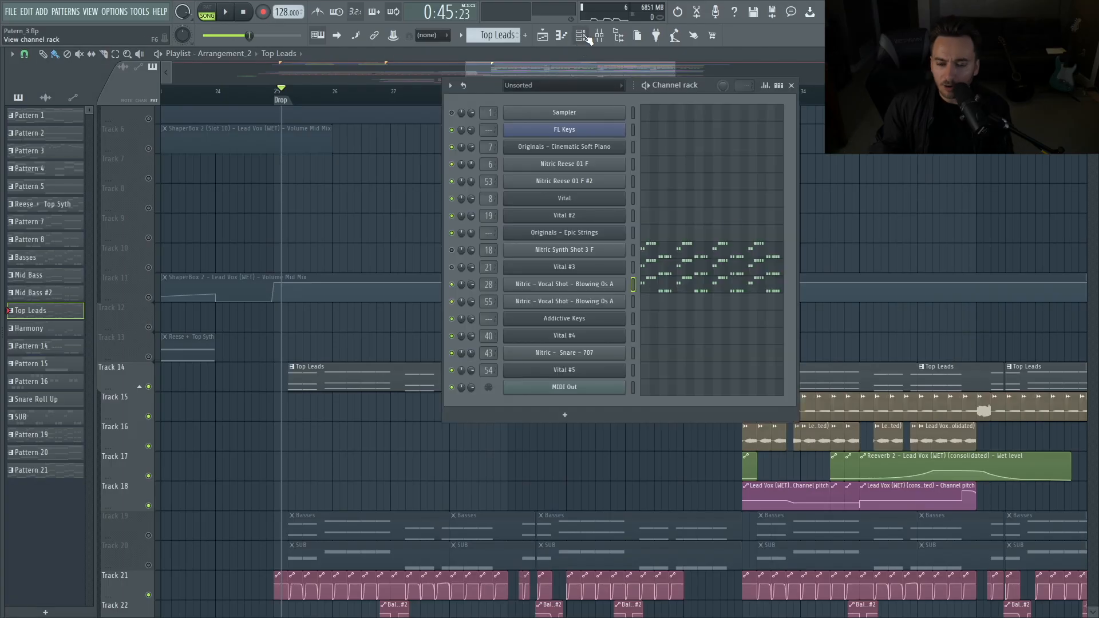
key("space")
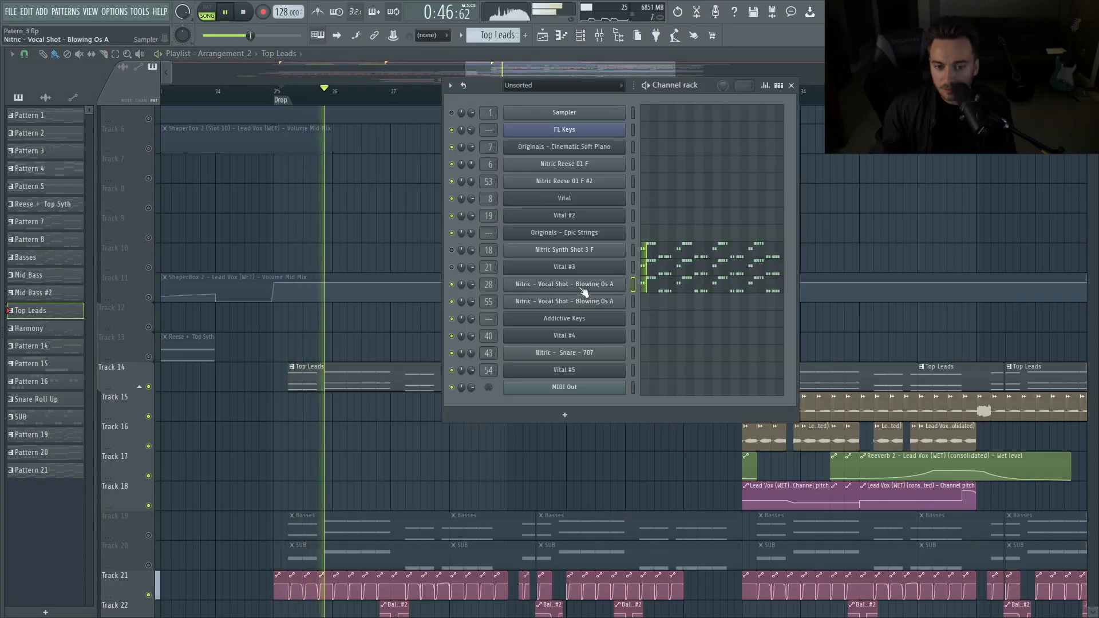
key("space")
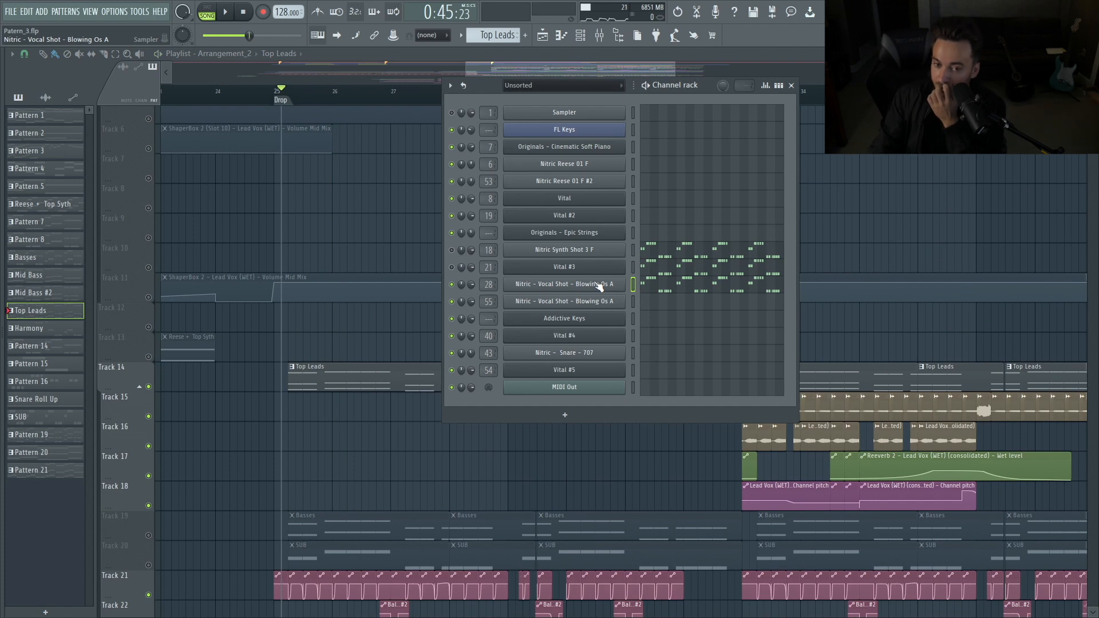
- Open the Blowing Os A vocal shot on mixer track 28, examine its pitch envelope and LFO settings, and reset the LFO attack
left_click(599, 284)
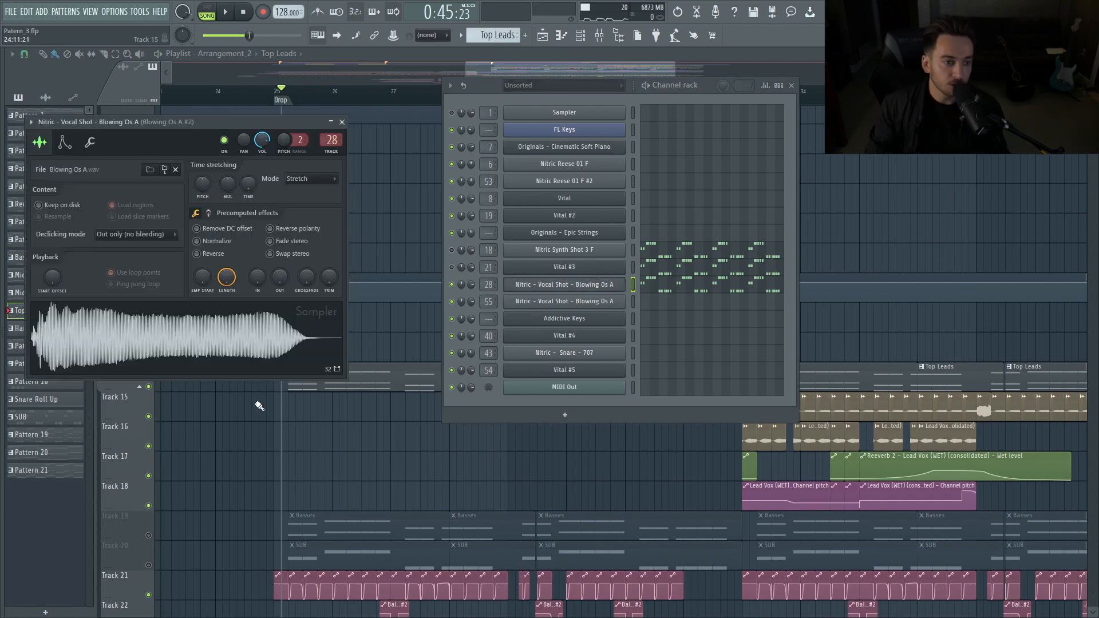
left_click(211, 364)
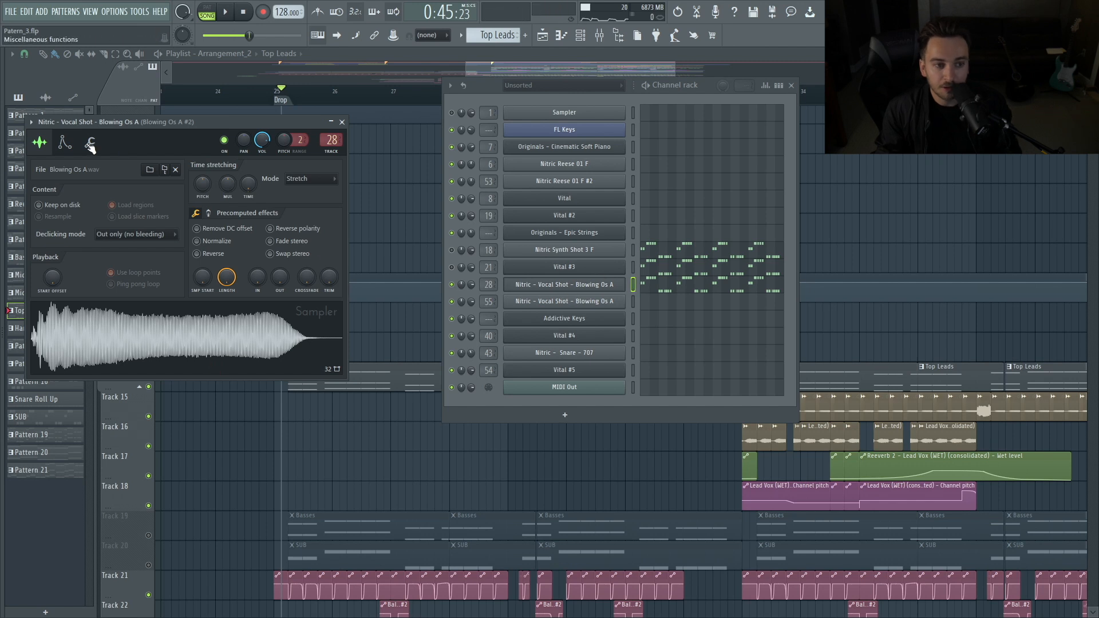
left_click(65, 143)
left_click(140, 170)
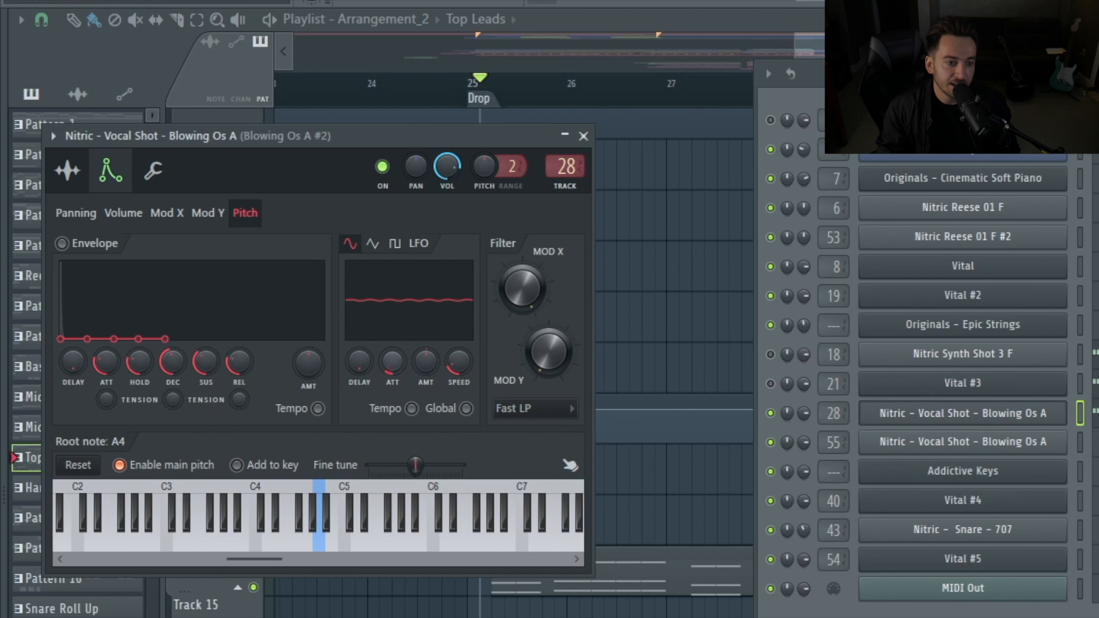
right_click(394, 363)
left_click(406, 369)
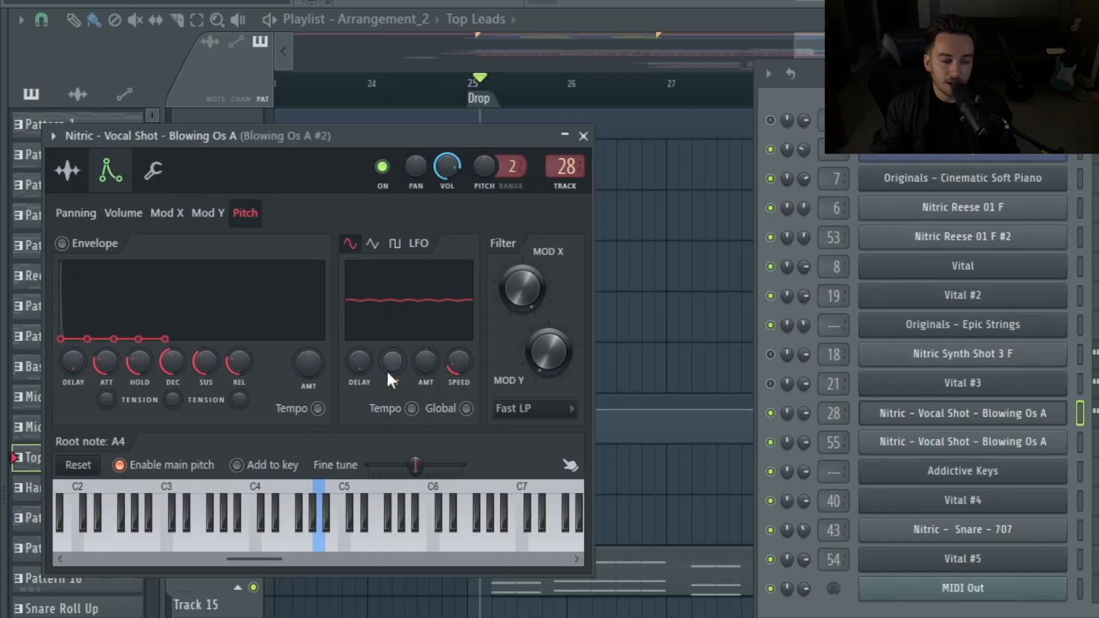
left_click(68, 170)
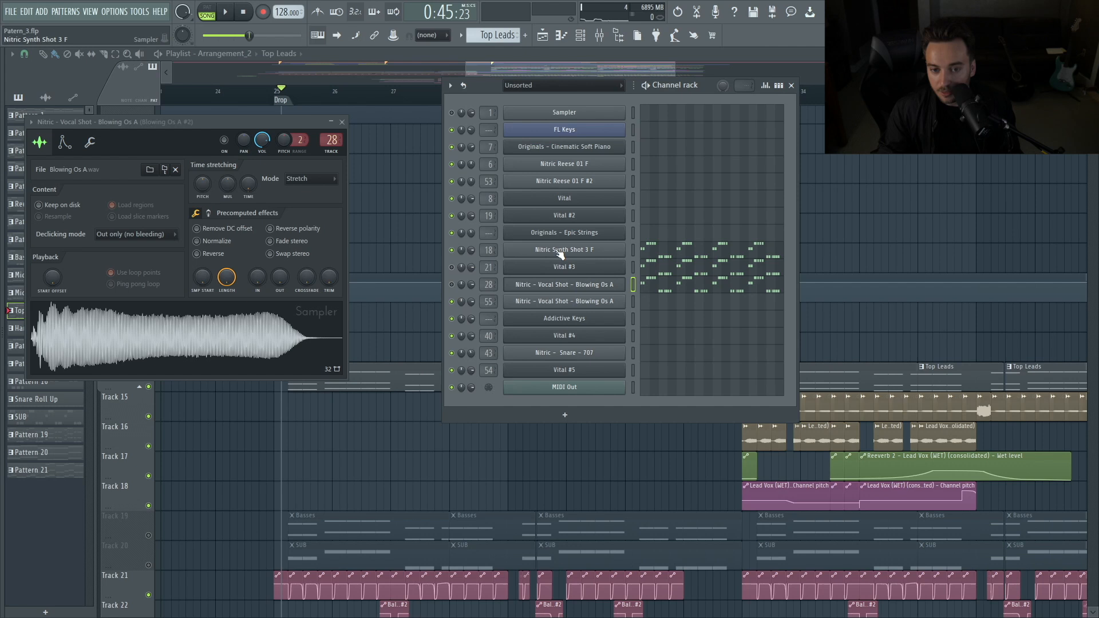
- Play the Top Leads without the vocal shot and examine the Nitric Synth Shot 3 F notes in the piano roll
left_click(560, 252)
left_click(559, 251)
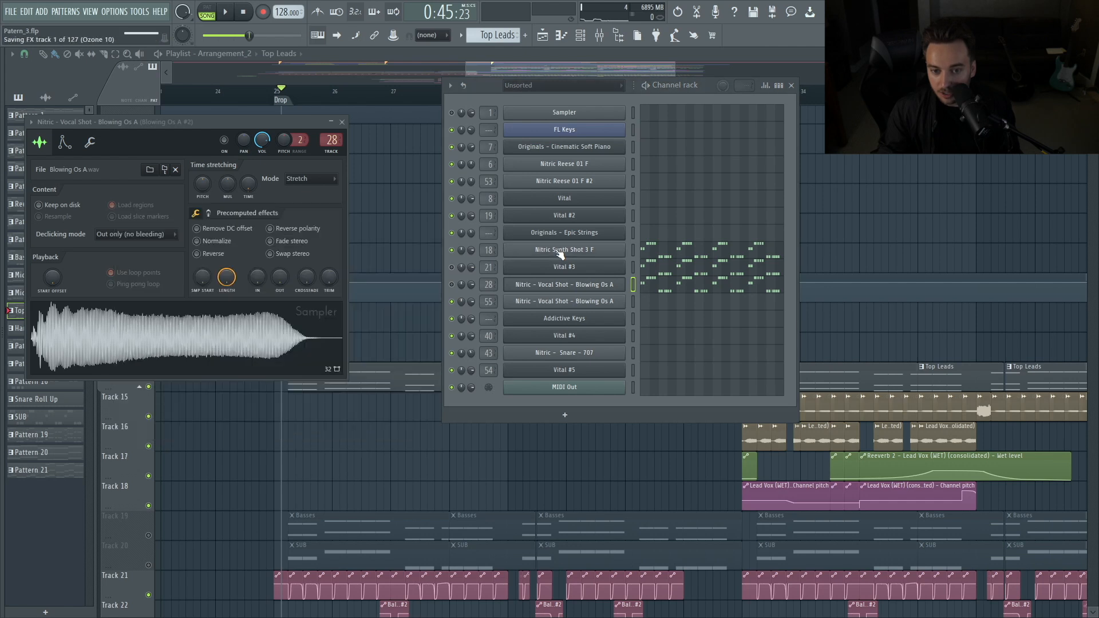
key("space")
key("space")
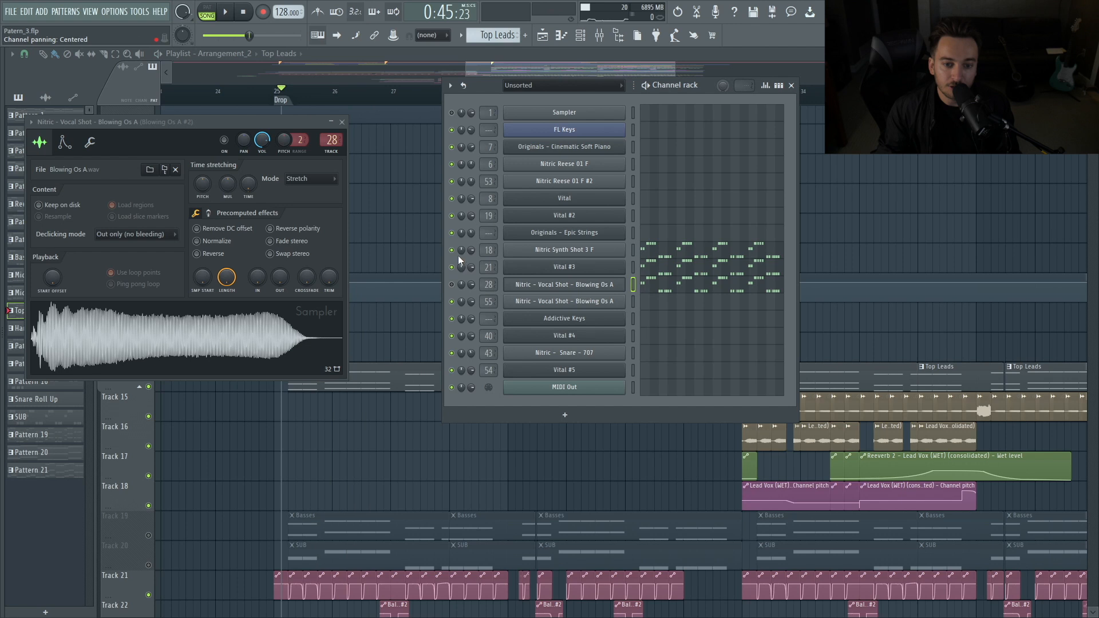
left_click(515, 266)
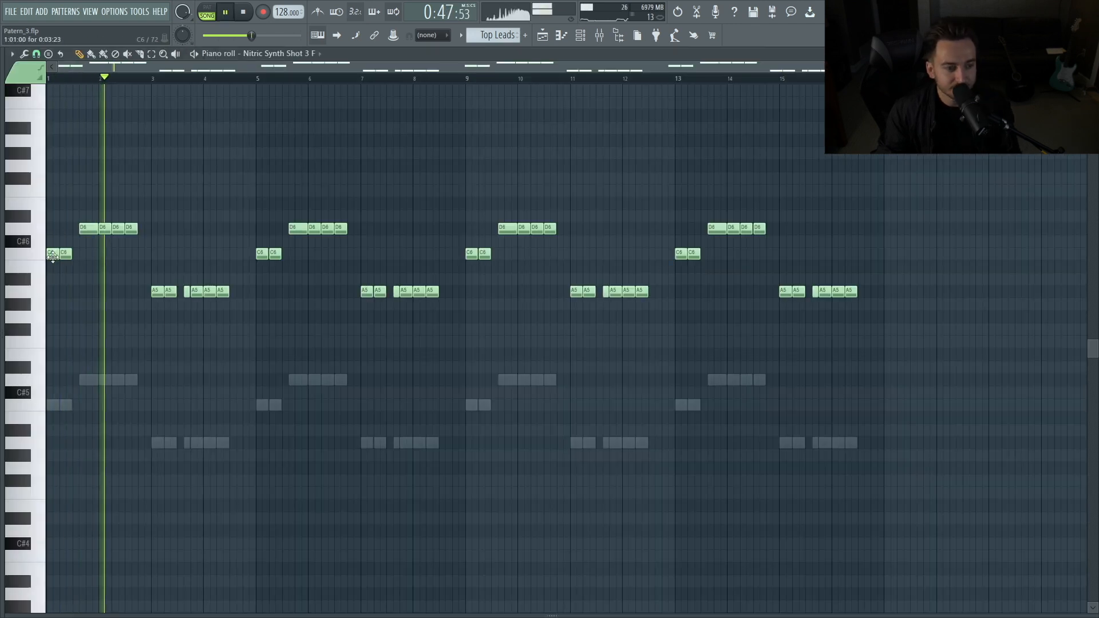
key("space")
- Inspect the Vital #3 lead layer's BS_Reese Baby patch and close the synth
key("ctrl+Down")
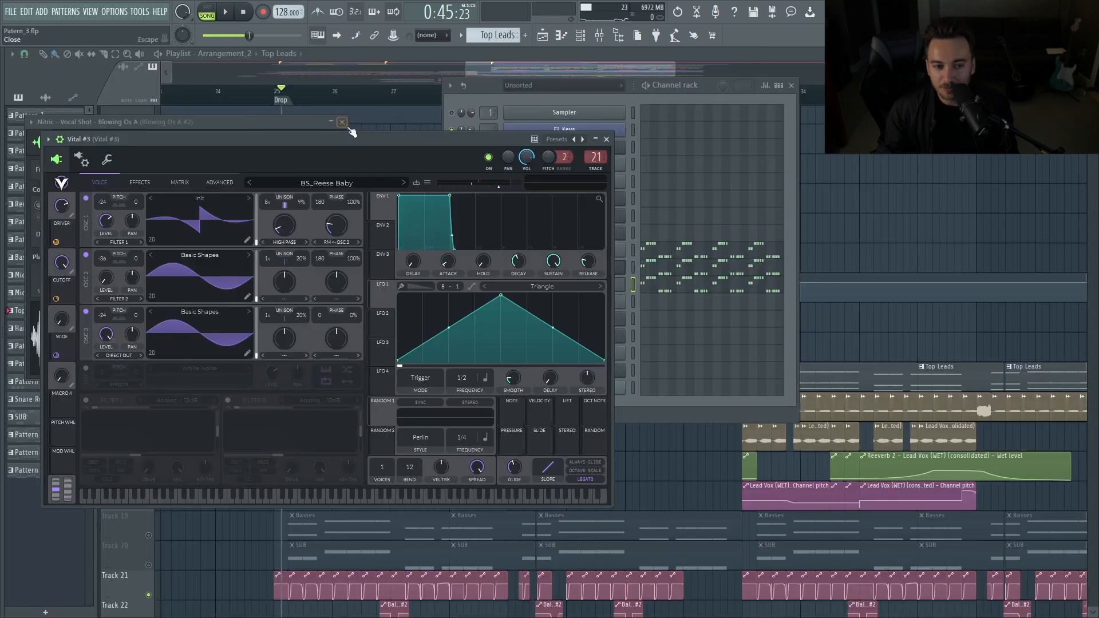
left_click_drag(334, 140, 331, 107)
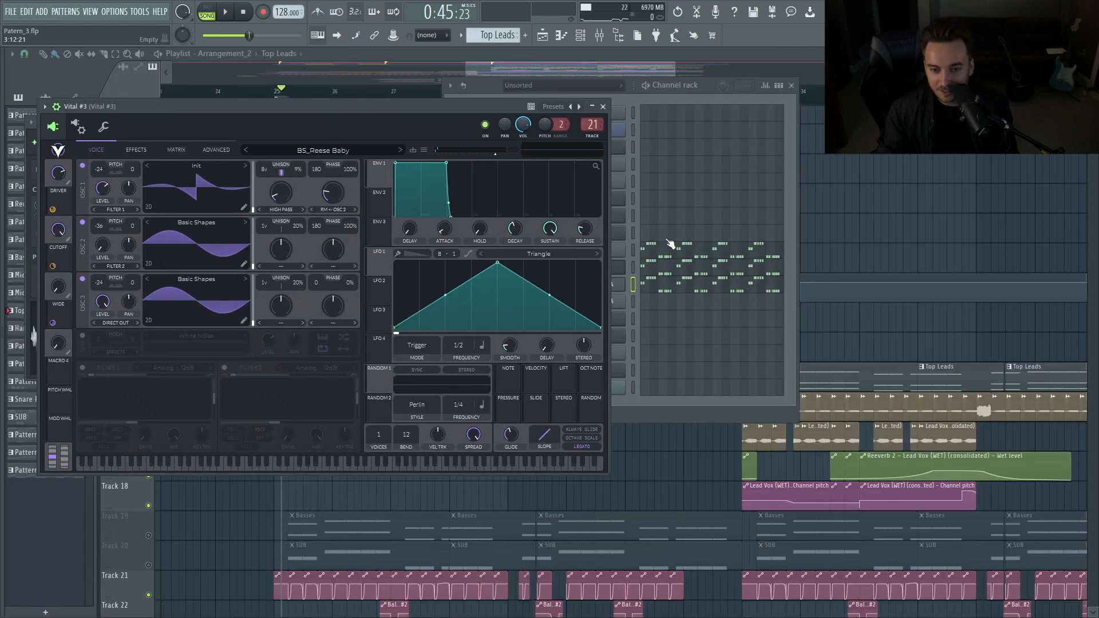
left_click_drag(200, 110, 240, 110)
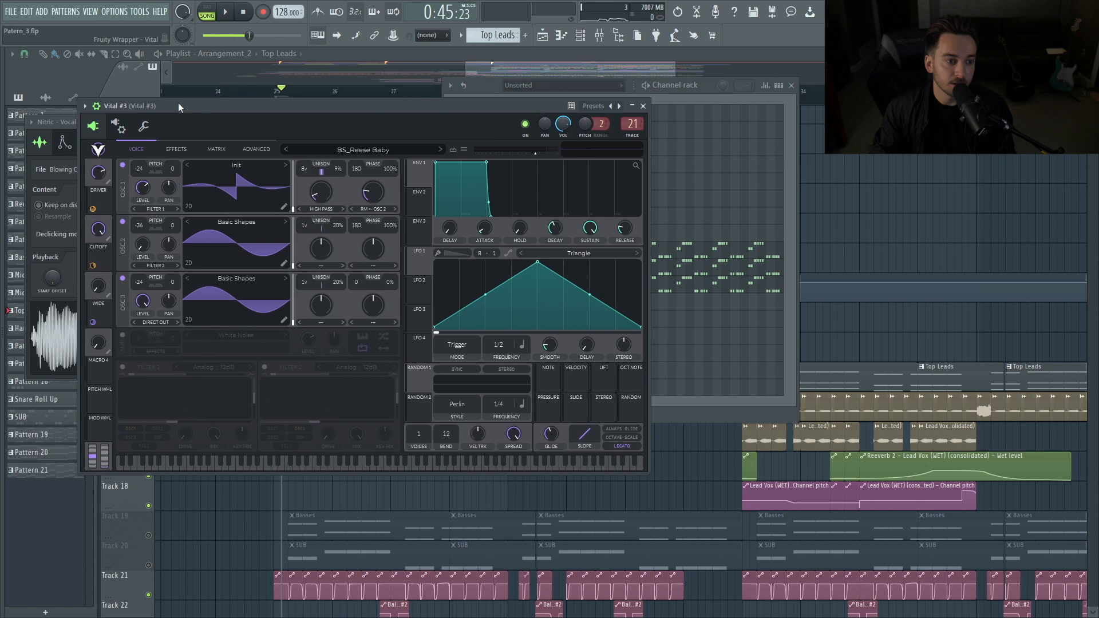
key("Escape")
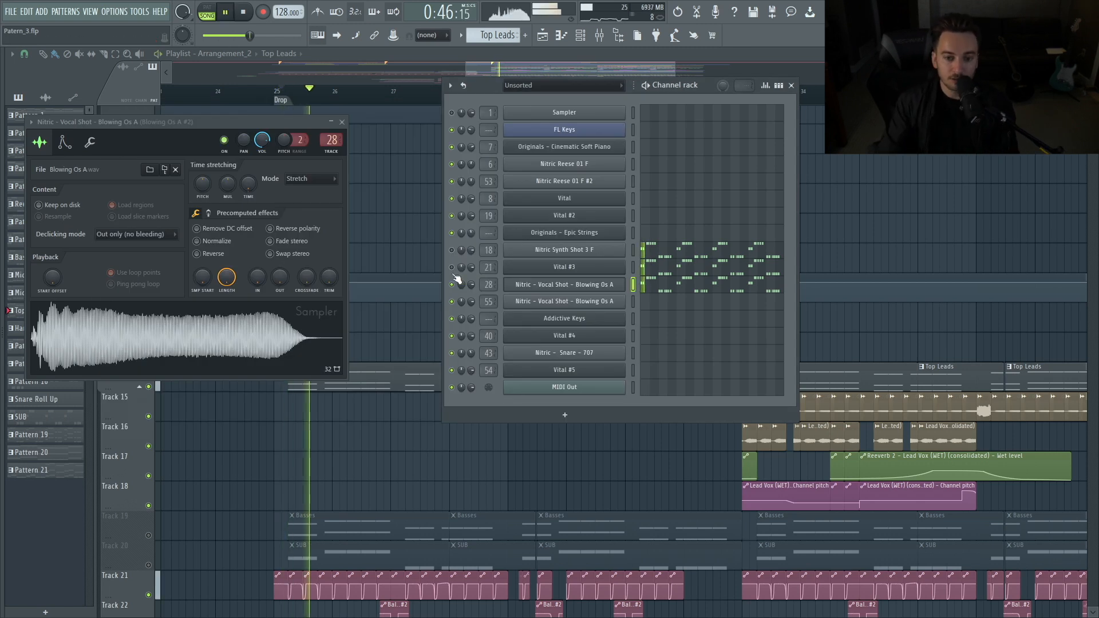
- Inspect the vocal shot's effects on mixer track 28: OTT, Fruity Parametric EQ 2, SerumFX and RC-20 Retro Color
left_click(488, 285)
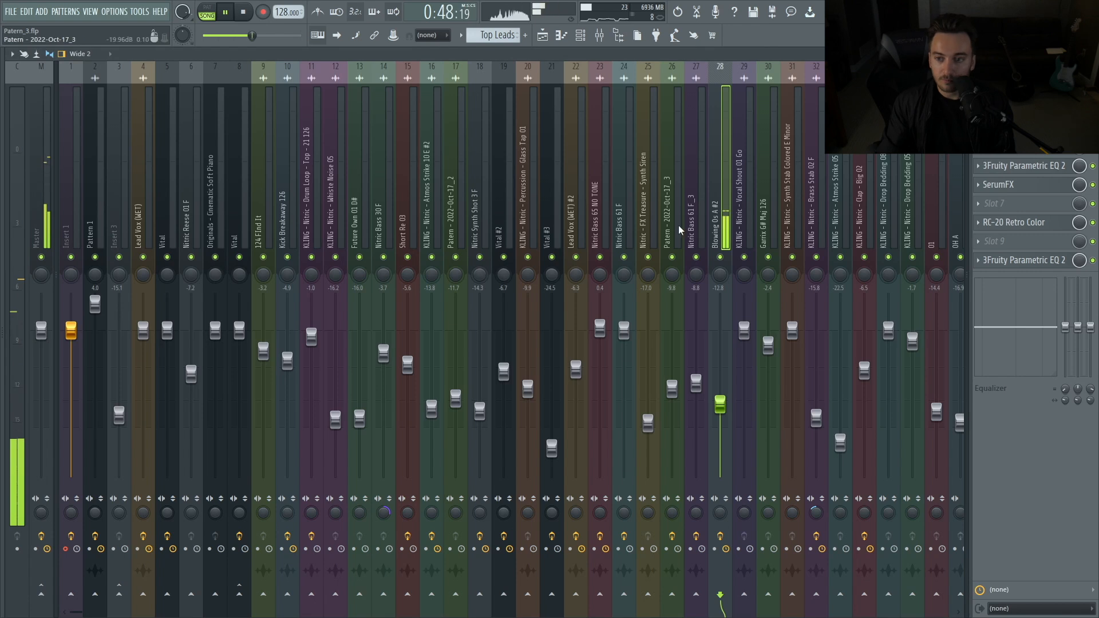
key("space")
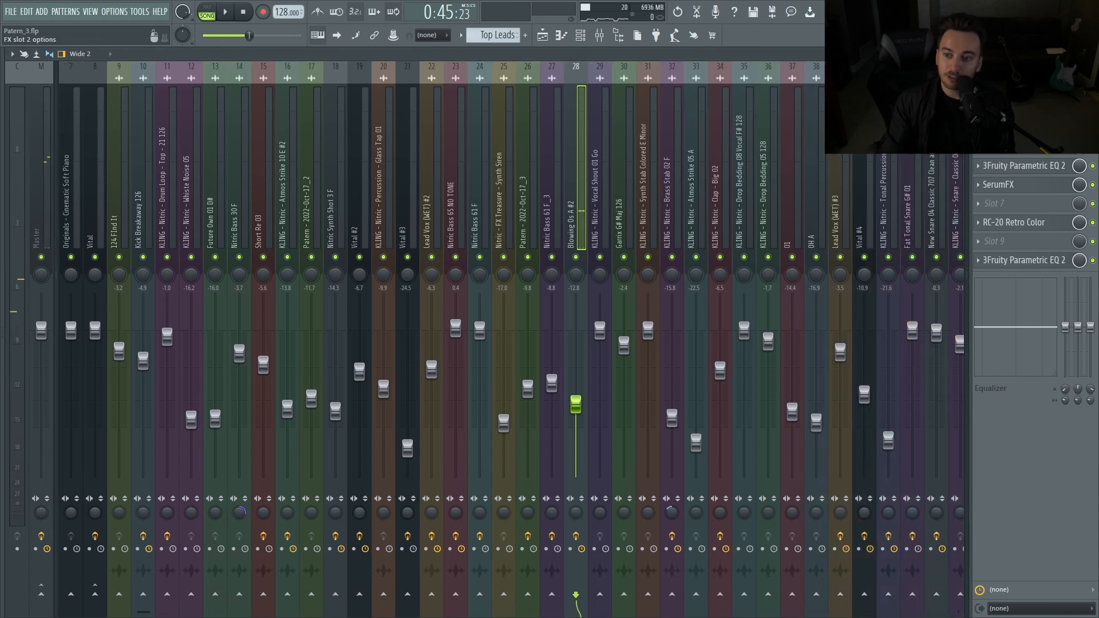
left_click(1022, 128)
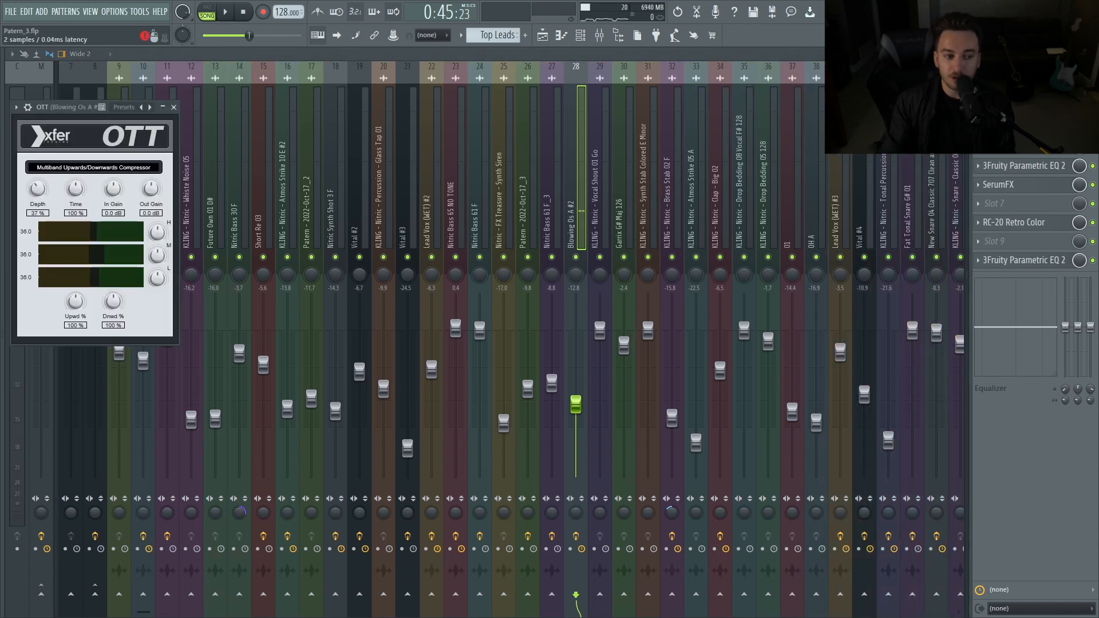
left_click(1042, 167)
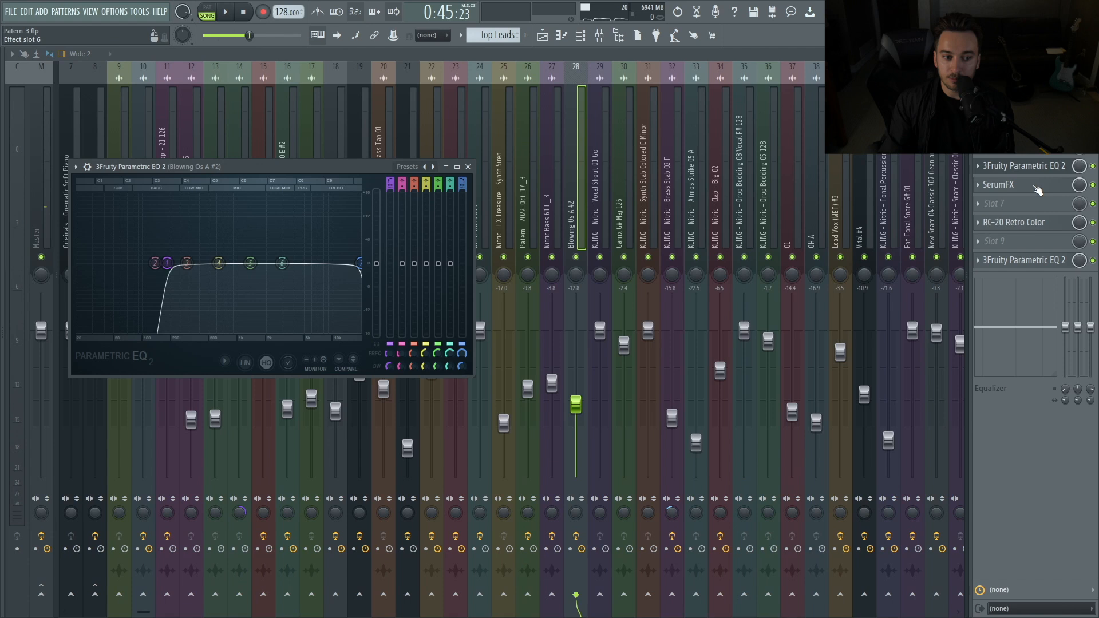
left_click(1038, 189)
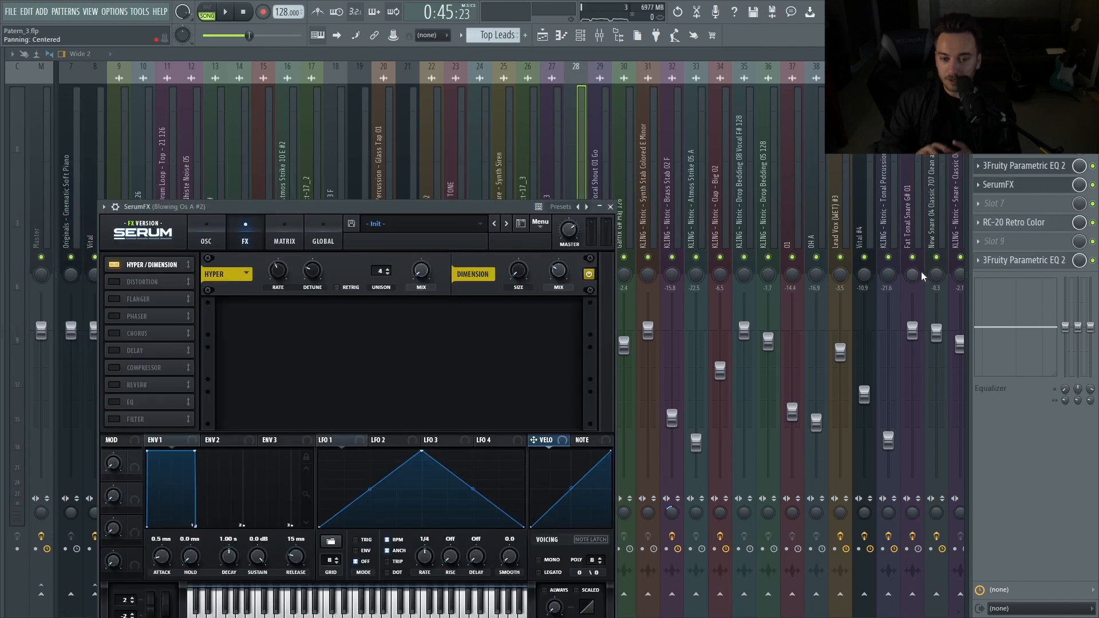
left_click(1013, 222)
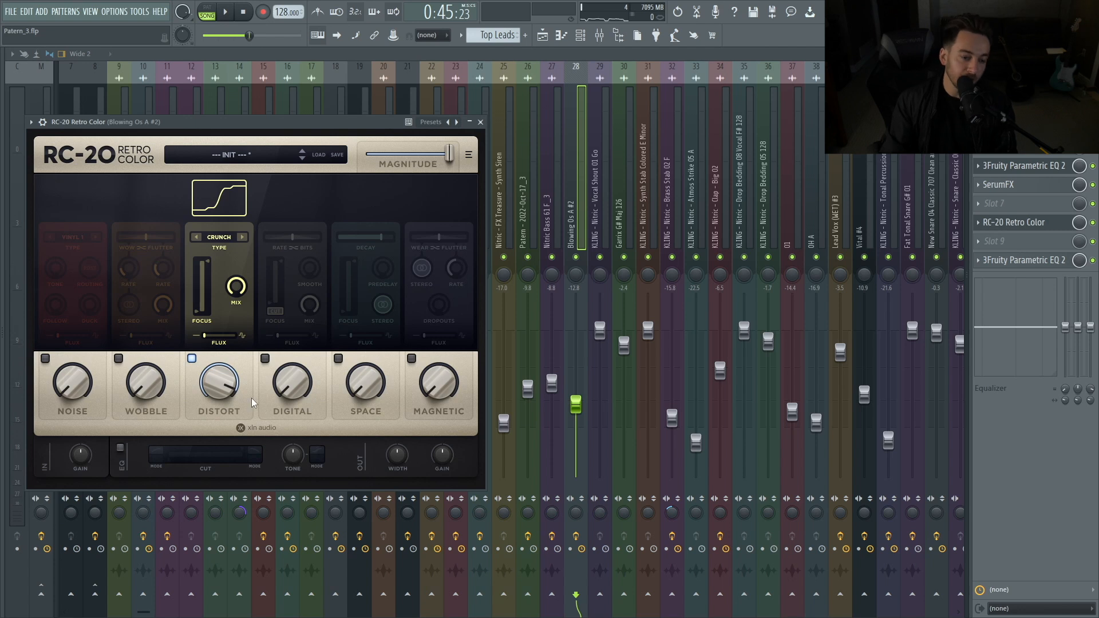
left_click(632, 534)
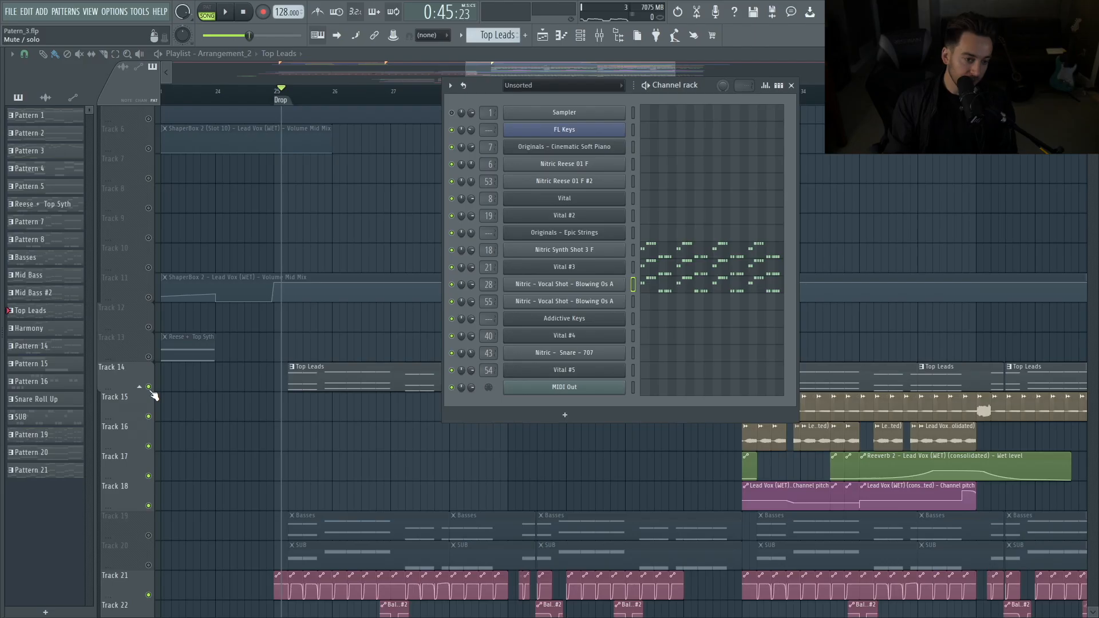
- Unsolo the lead group and play the full drop from bar 25, comparing it with the Blowing Os A vocal shot muted
left_click(150, 389, "ctrl")
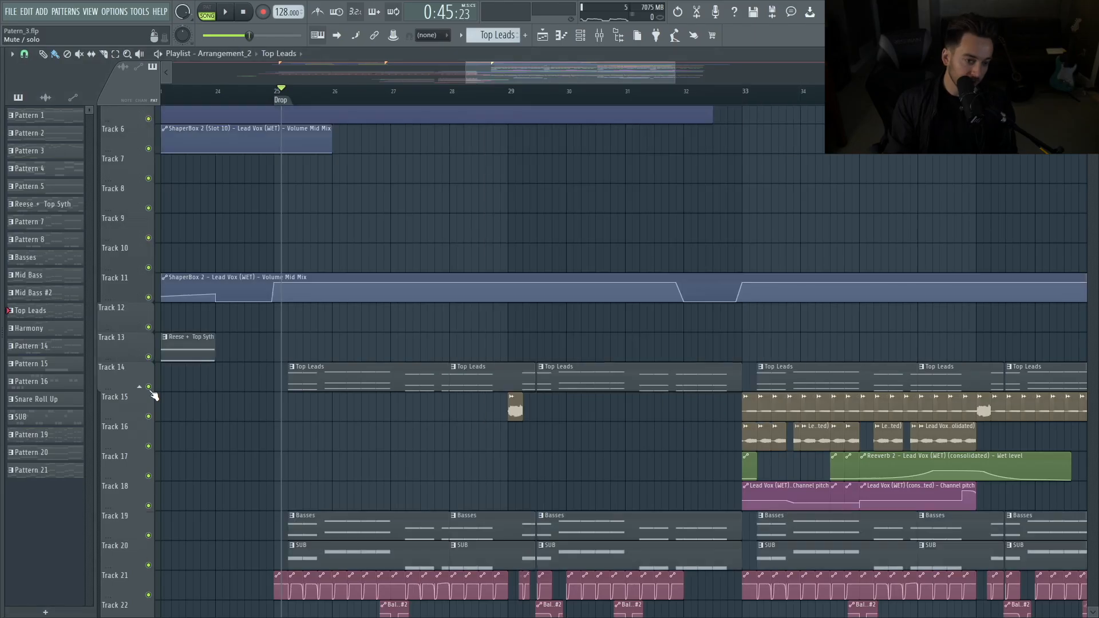
left_click(582, 39)
key("space")
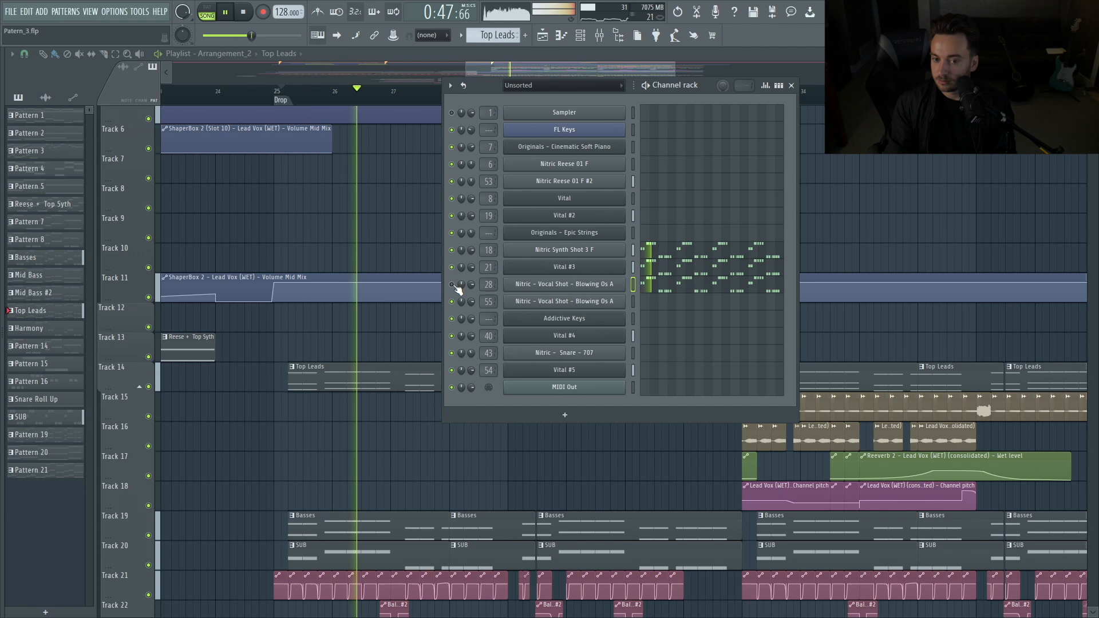
key("space")
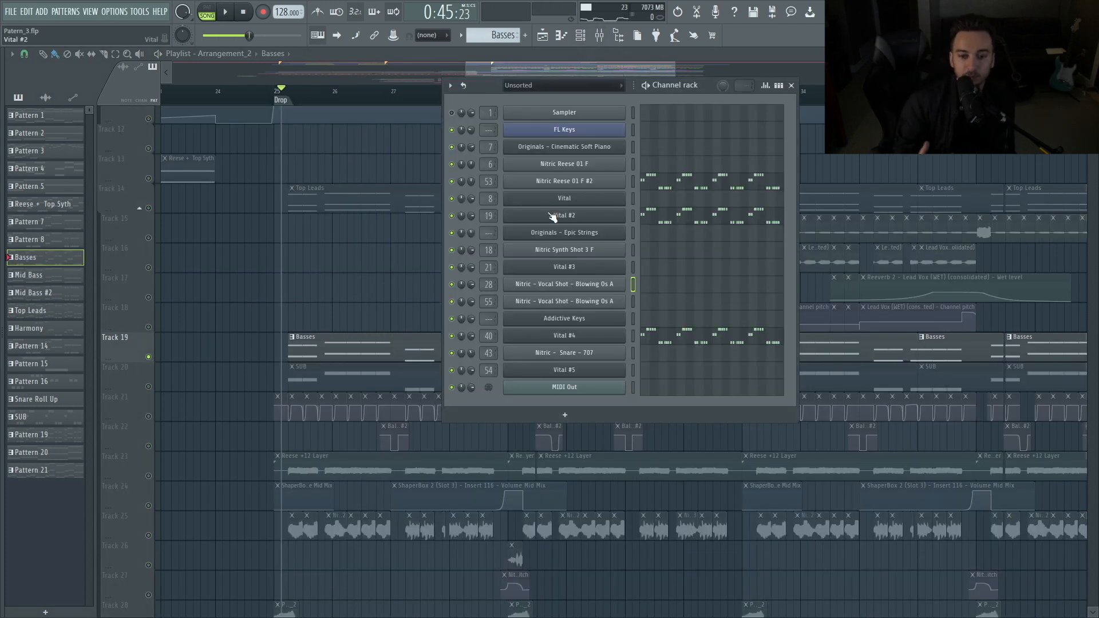
- Play the soloed Basses pattern on Track 19 and inspect the Vital #2 layer's PD - Tiest-Oh patch
key("space")
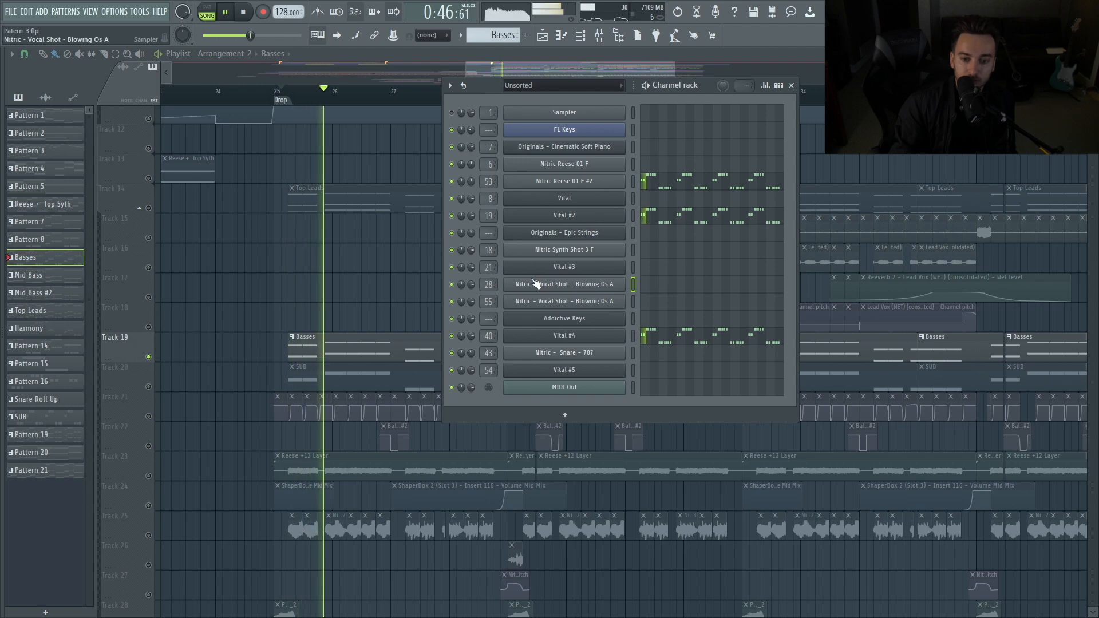
key("space")
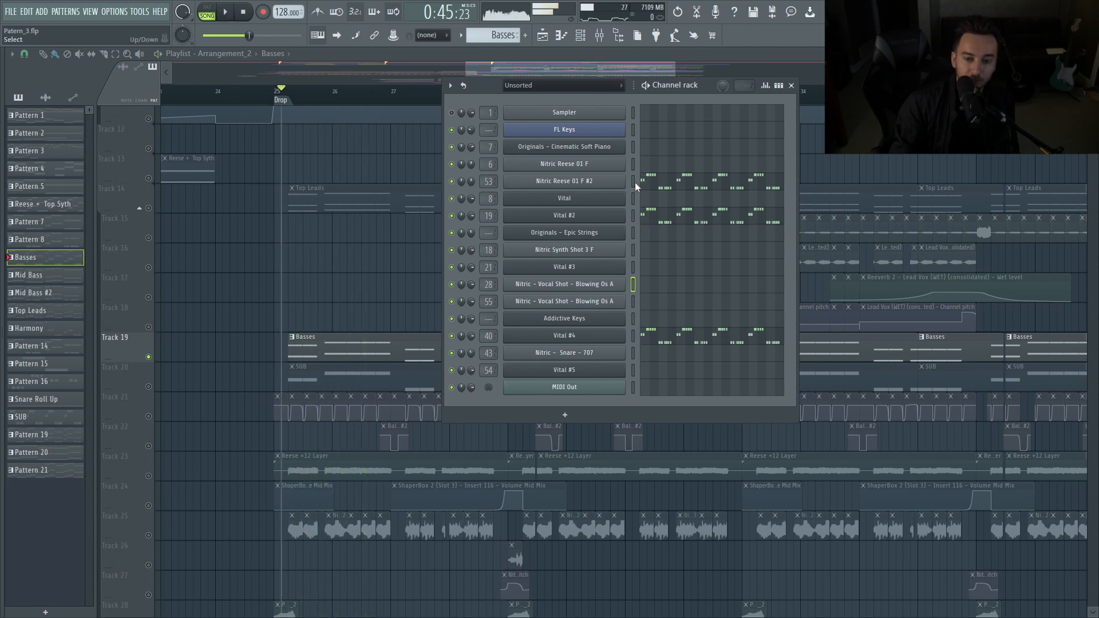
left_click(603, 218)
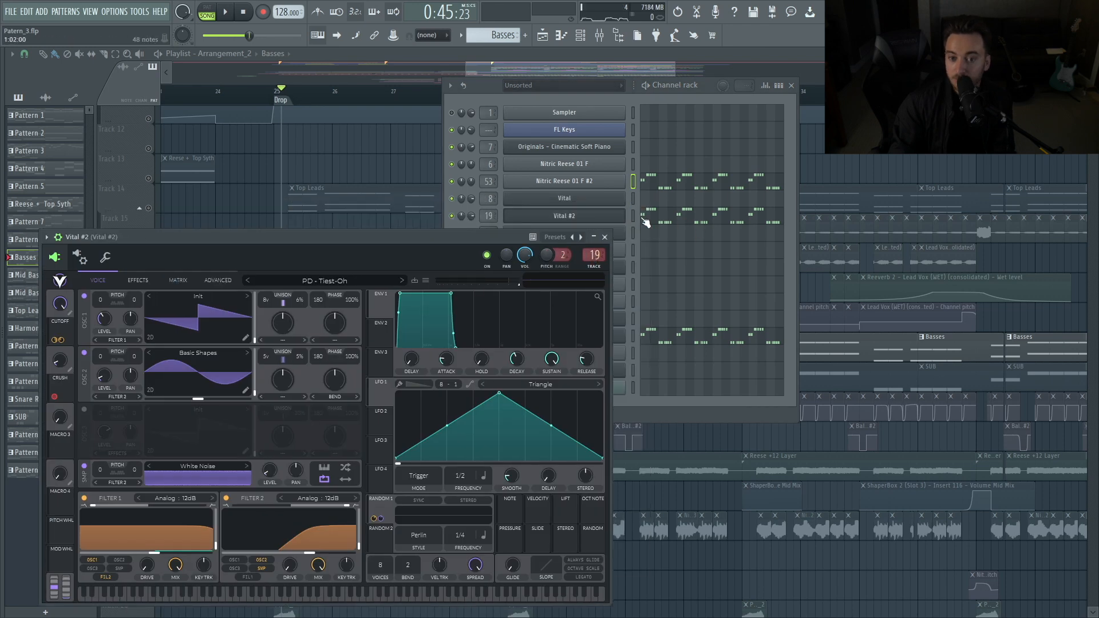
left_click(635, 217)
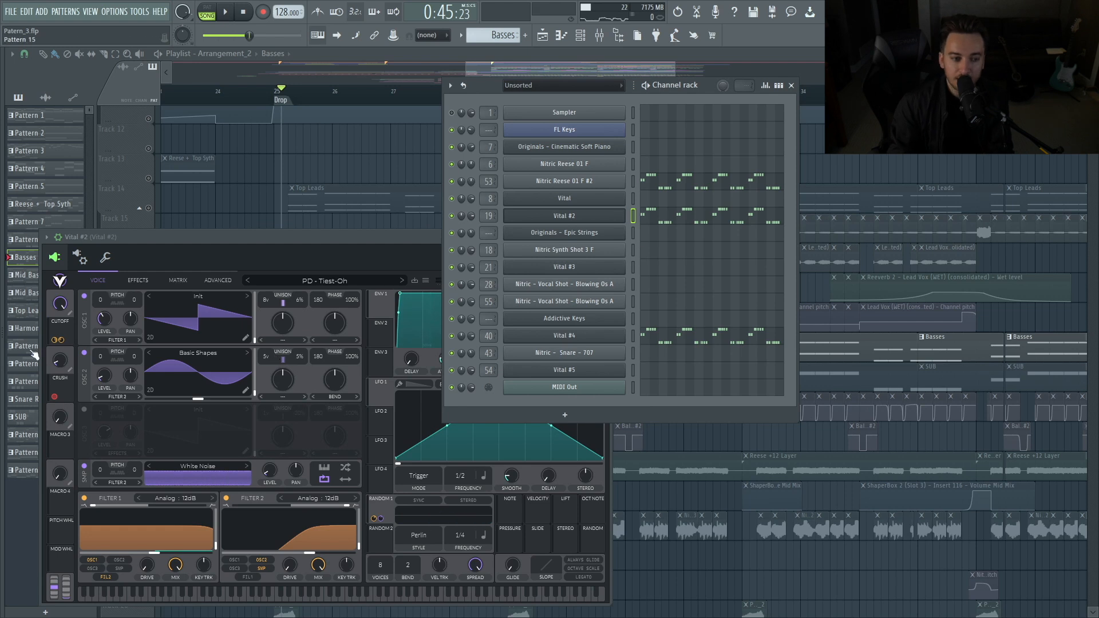
left_click_drag(87, 237, 67, 244)
left_click(582, 243)
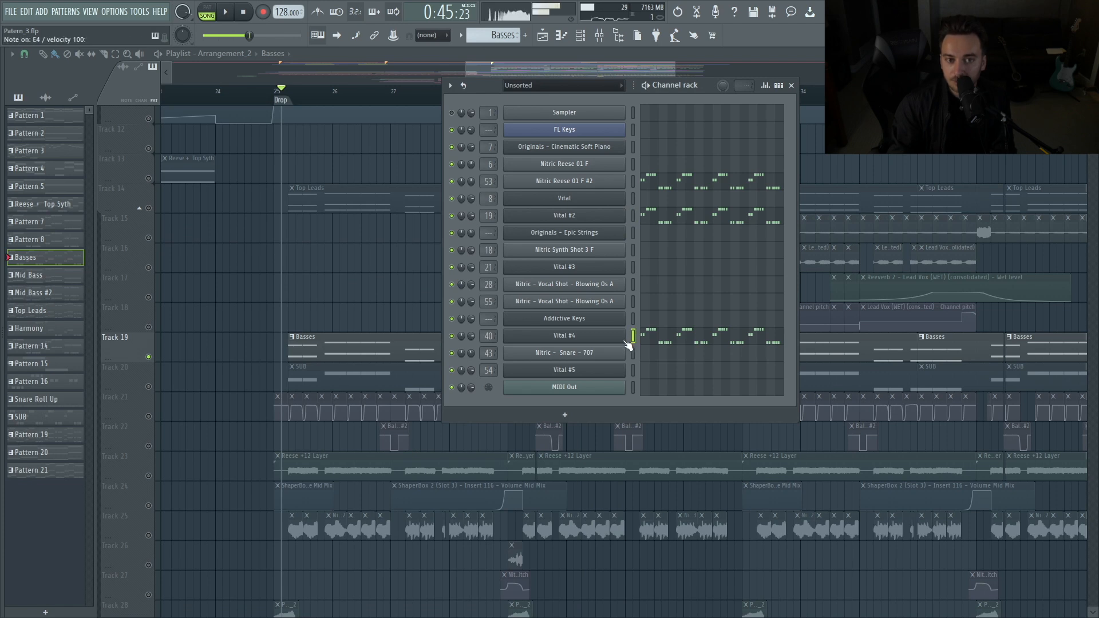
- Open the Vital #4 bass layer and examine its LD_Rager patch
left_click(617, 343)
left_click(615, 340)
left_click(615, 341)
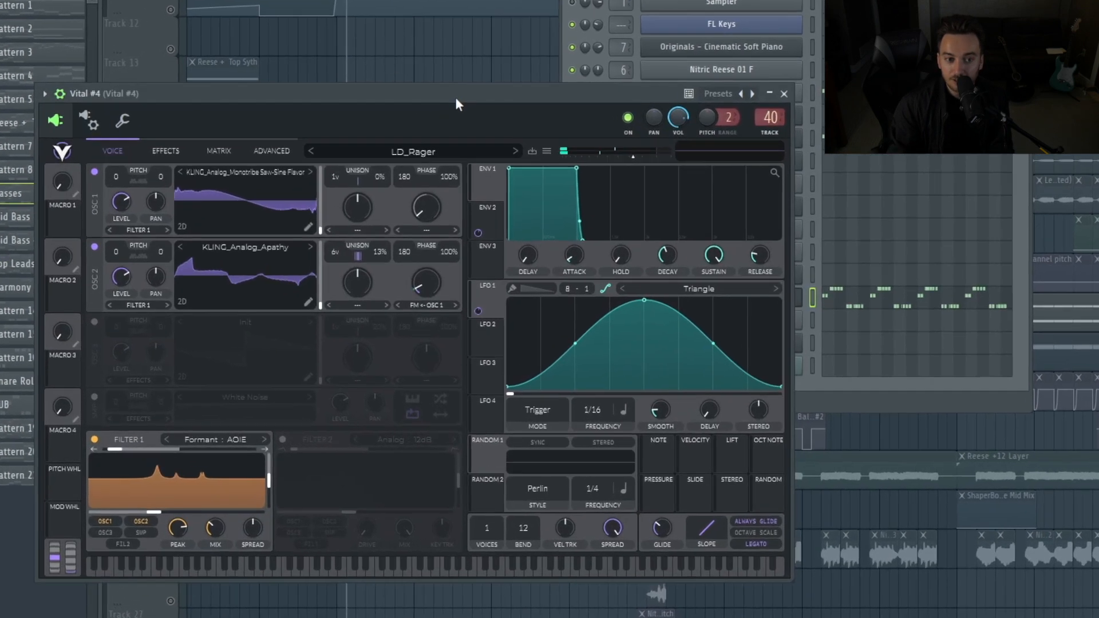
left_click_drag(370, 176, 339, 155)
left_click_drag(427, 56, 429, 52)
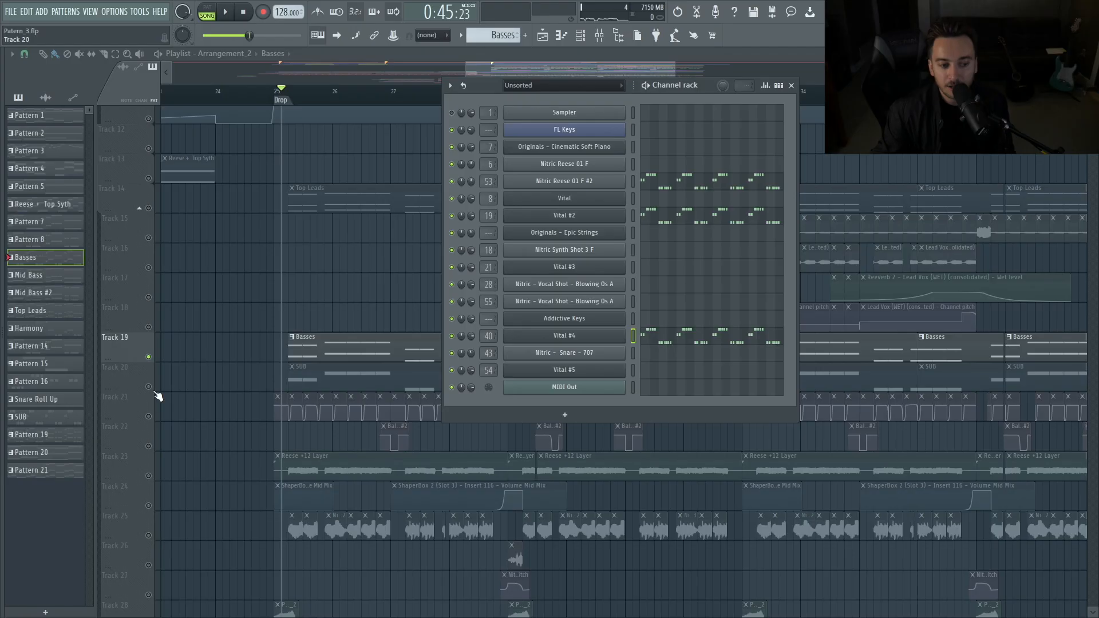
- Solo the Nitric Bass 61 F clips on Track 25 and play them from their first hit in bar 25
left_click(152, 391)
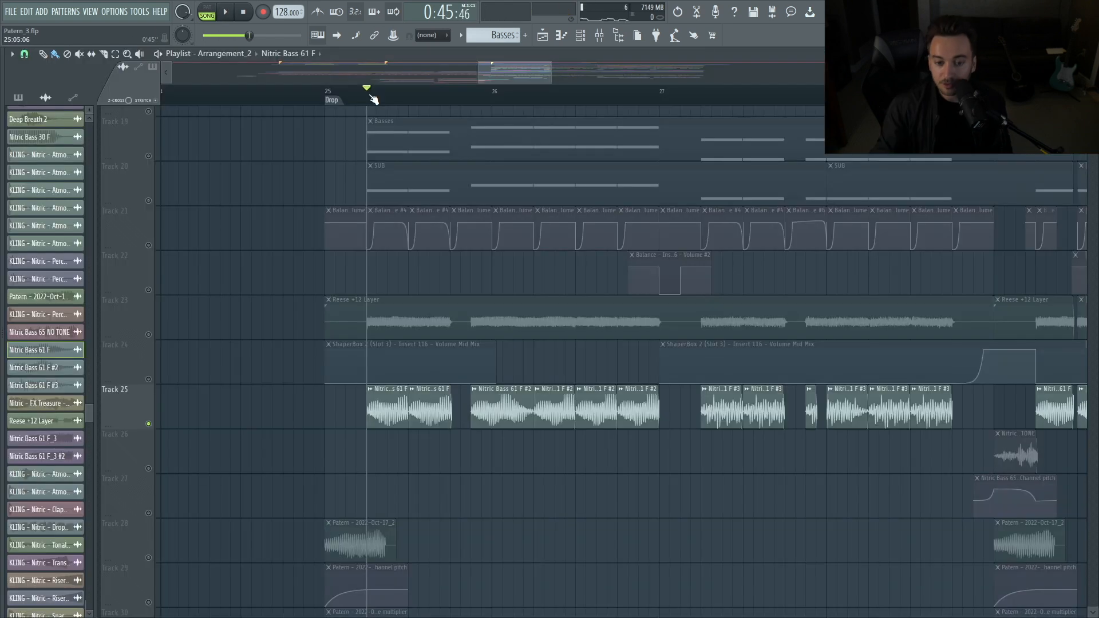
key("space")
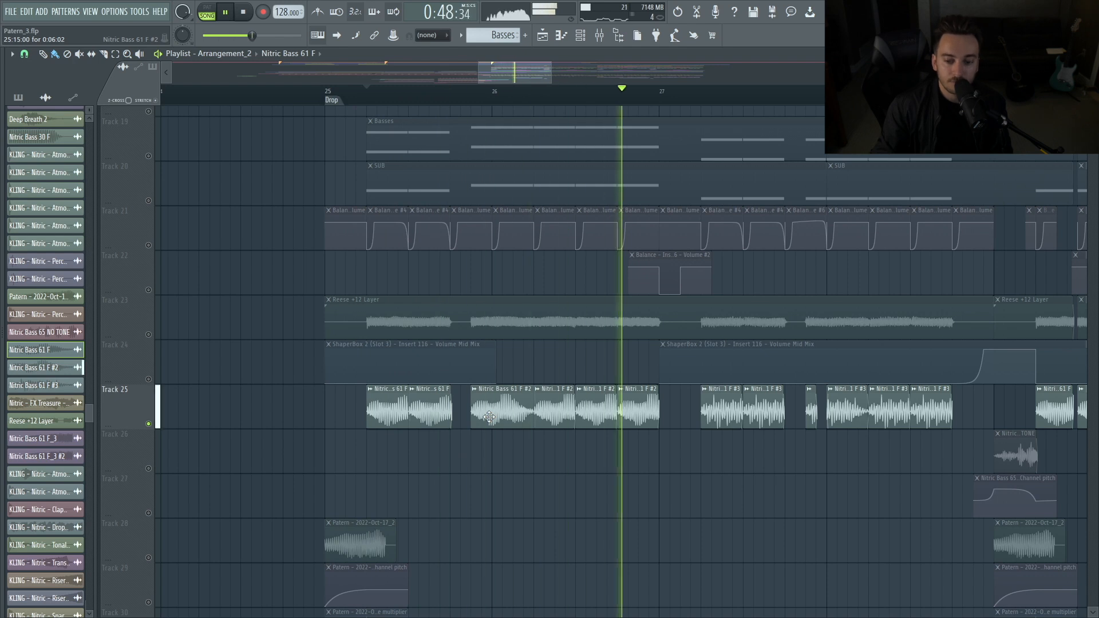
- Stop playback and isolate the Patern - 2022-Oct-17_2 clip on Track 28 with its pitch and volume automation on Tracks 29 and 30
key("space")
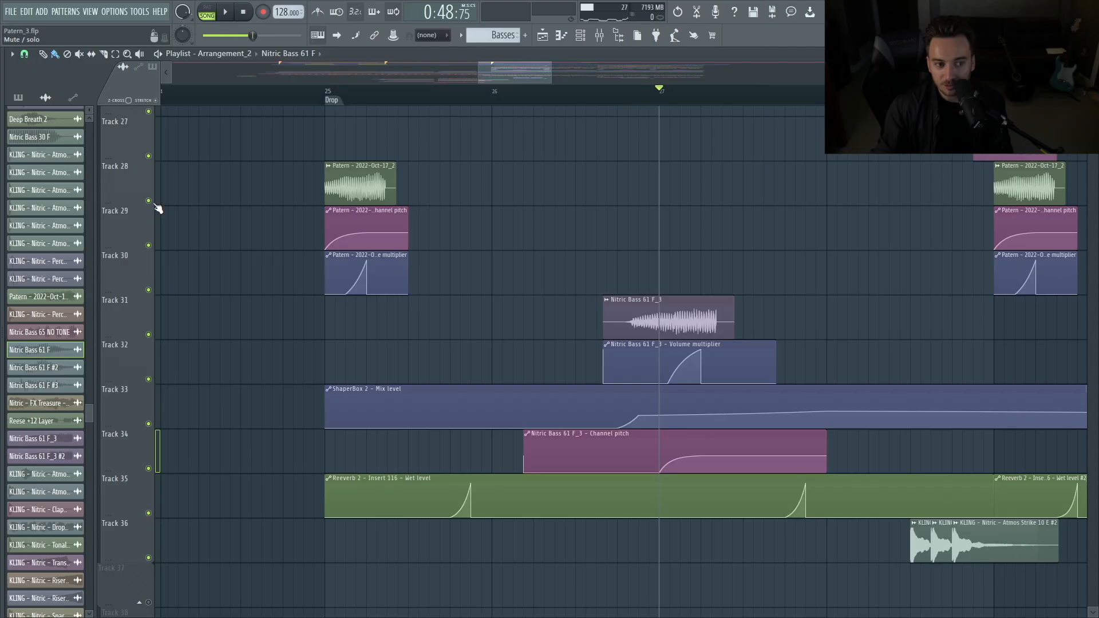
left_click(149, 246)
left_click(149, 290)
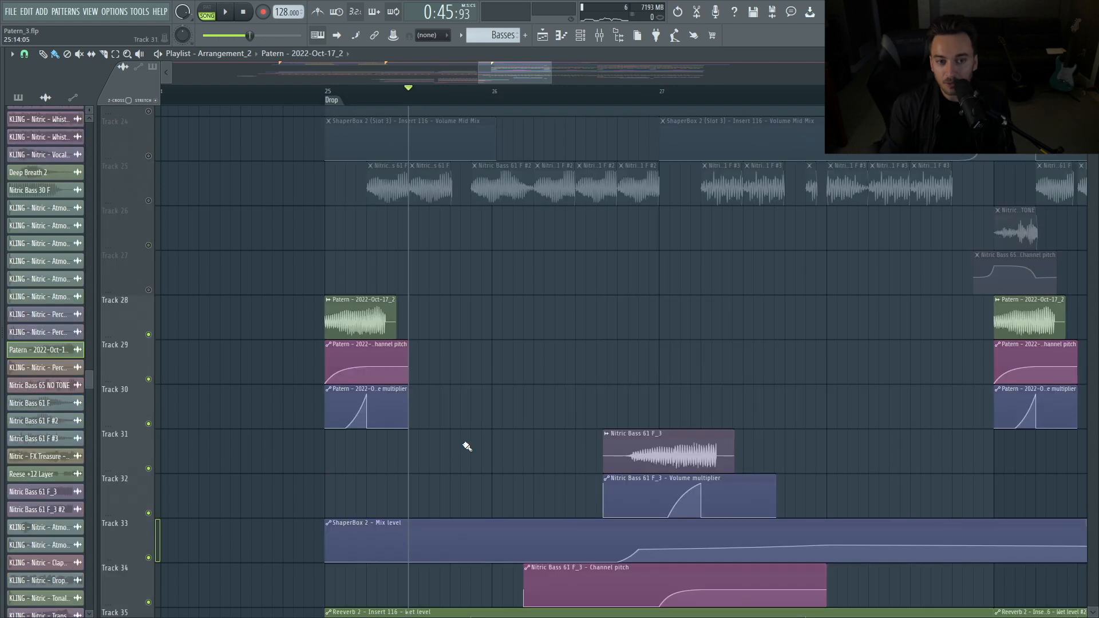
scroll(464, 444, "up", 1)
scroll(441, 481, "up", 1)
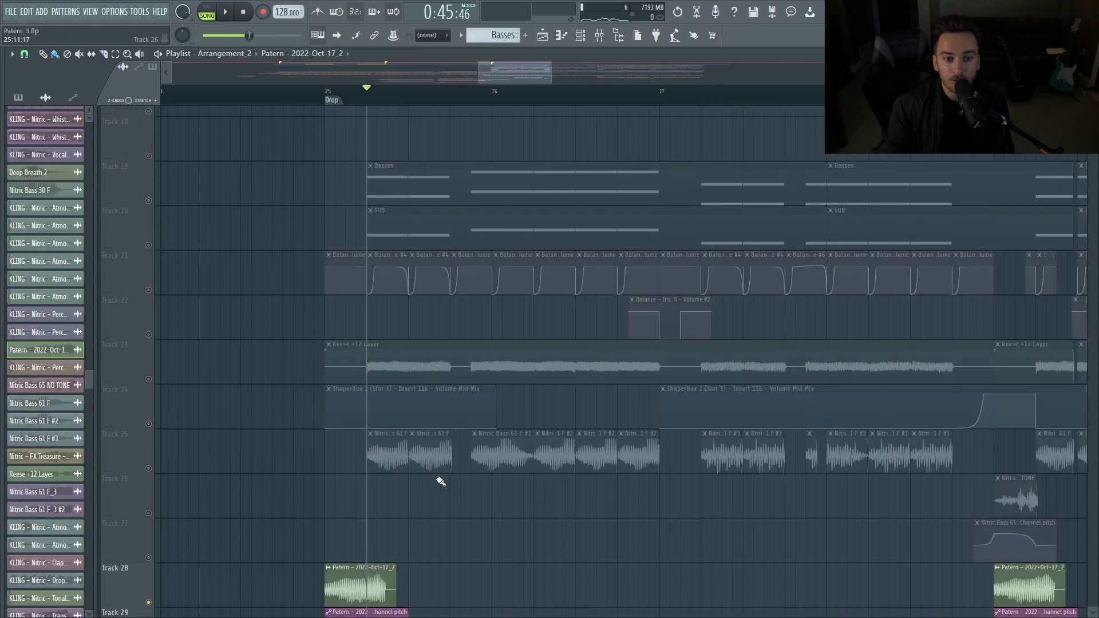
scroll(311, 481, "down", 1)
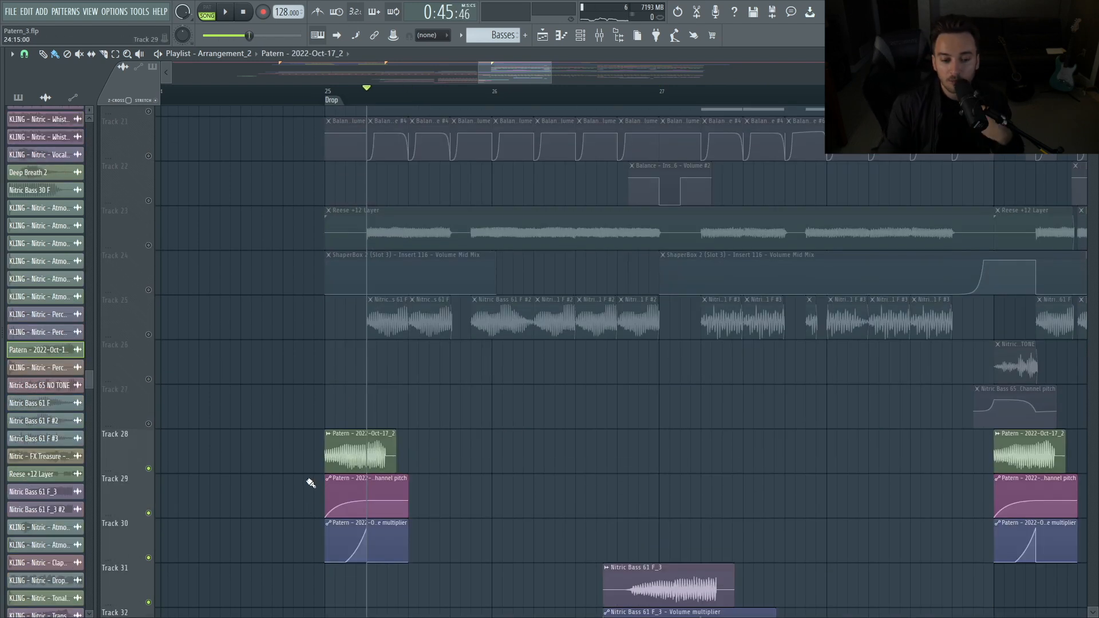
- Inspect the Patern - 2022-Oct-17_2 clip's sample settings and play the clip from bar 25
double_click(348, 459)
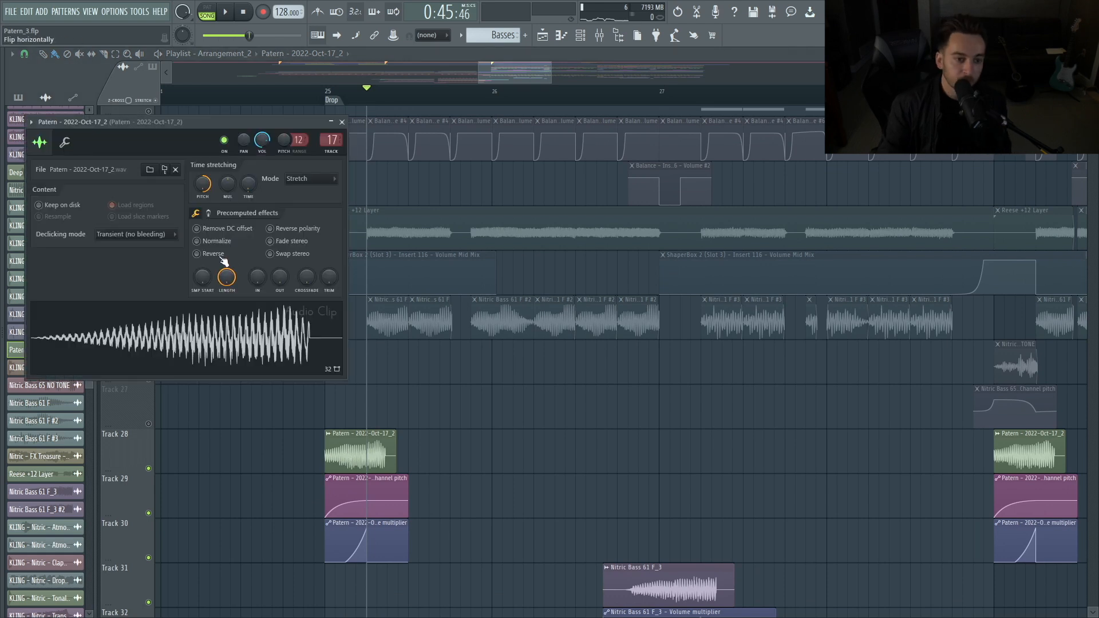
right_click(480, 446)
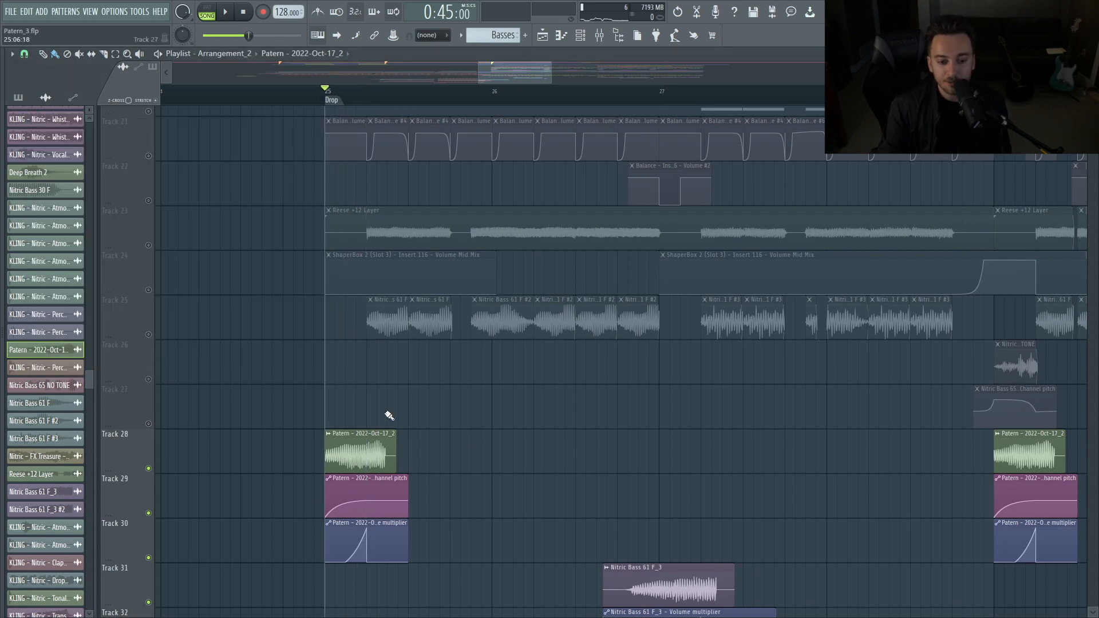
key("space")
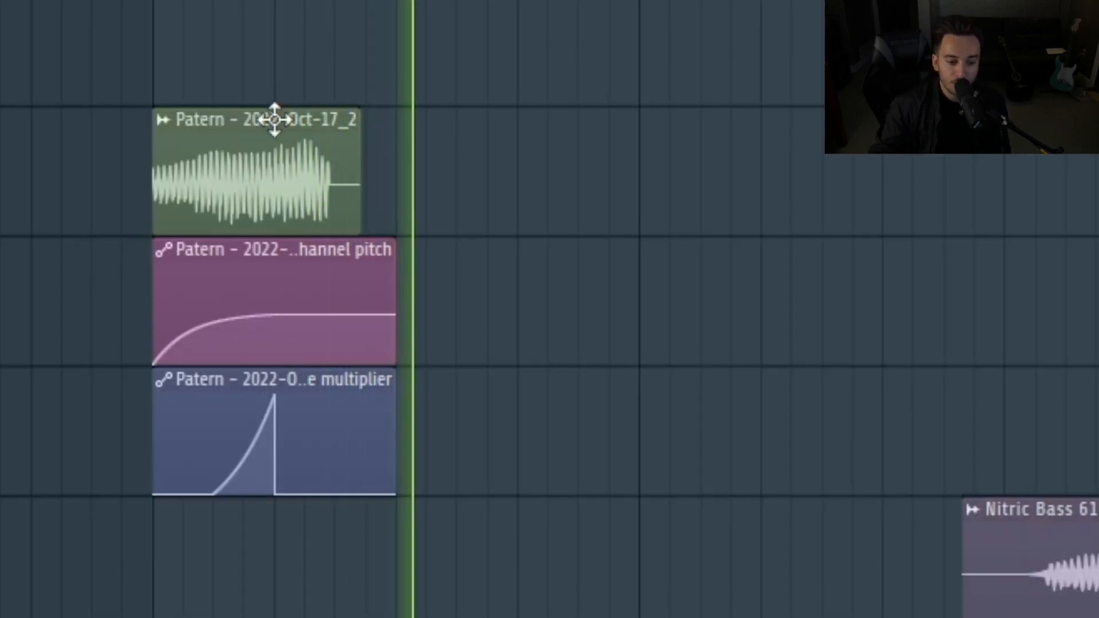
key("space")
key("space")
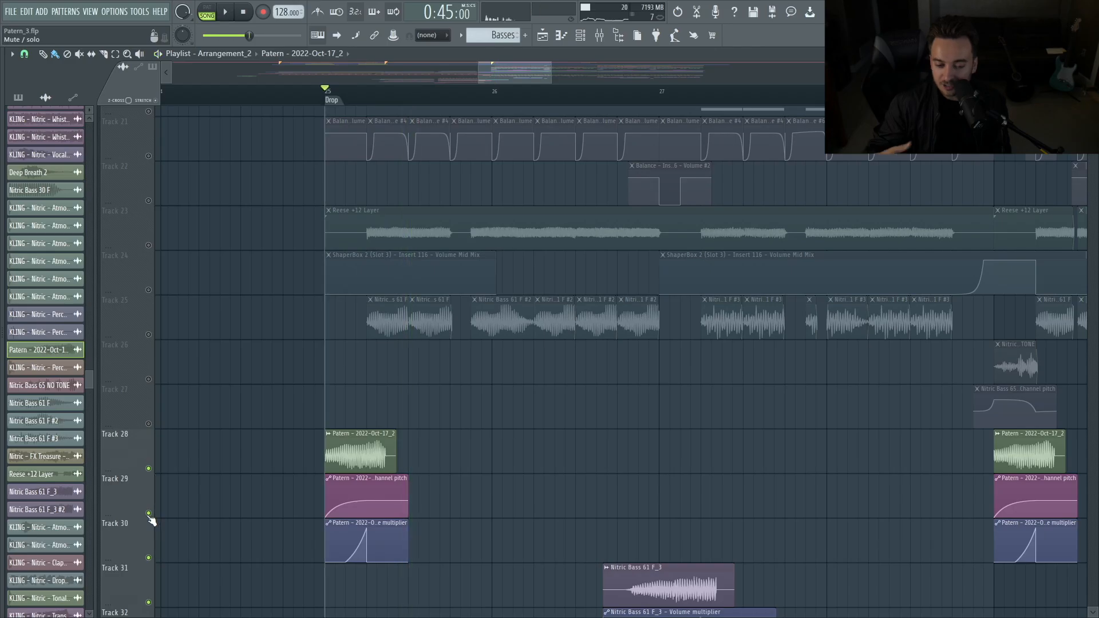
- Play the Nitric Bass 61 F_3 clip on Track 31 from late bar 26 and open its sample settings
scroll(152, 519, "down", 7)
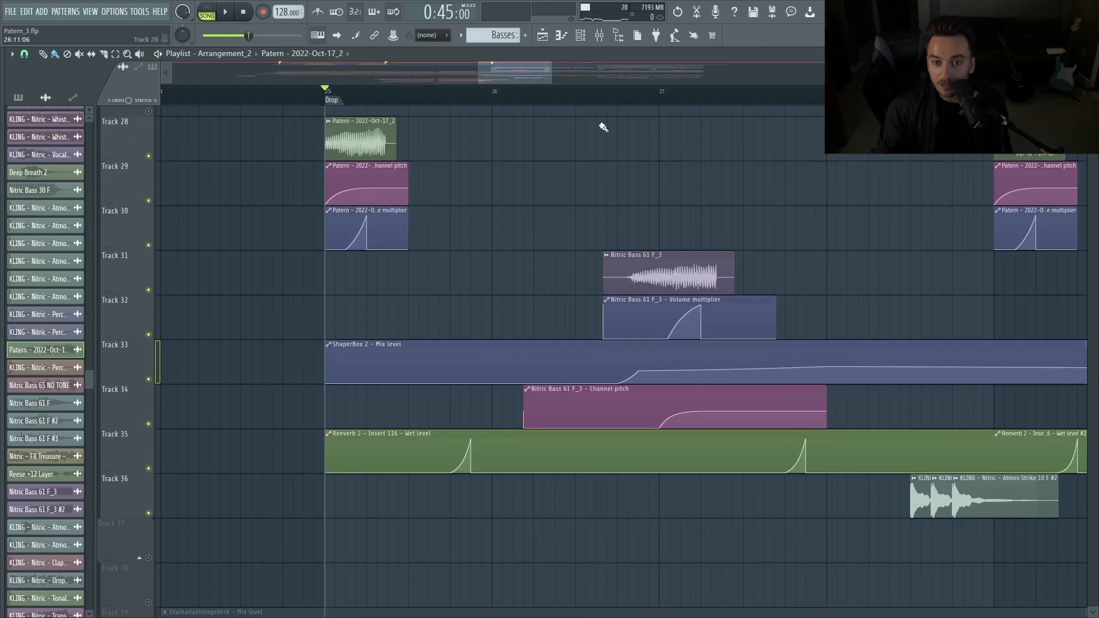
left_click_drag(623, 105, 631, 104)
key("space")
key("space")
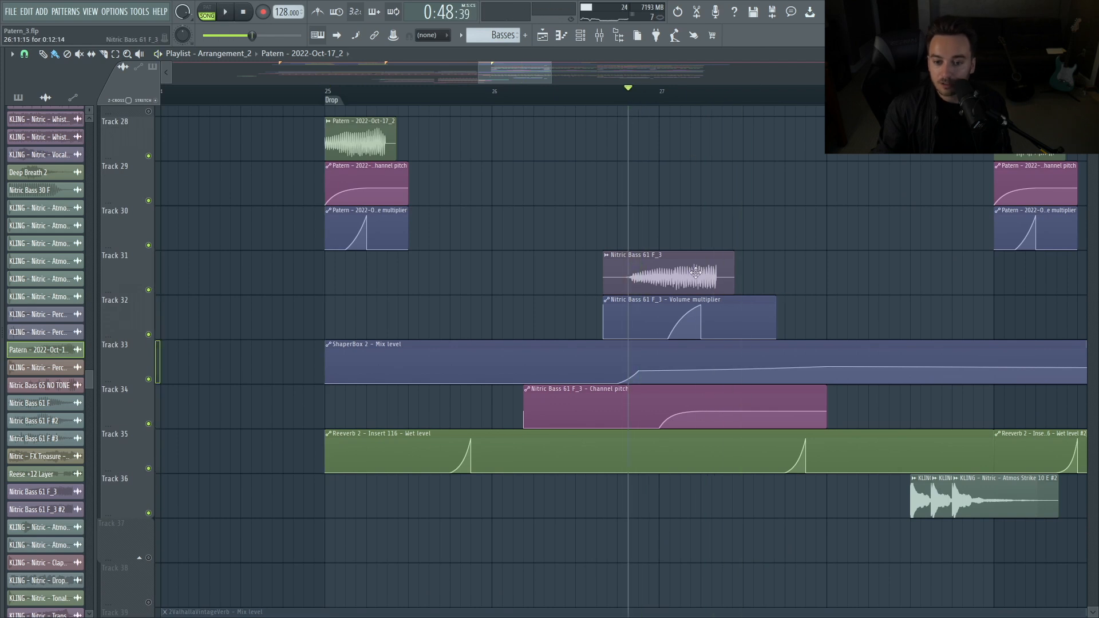
left_click(667, 269)
double_click(716, 281)
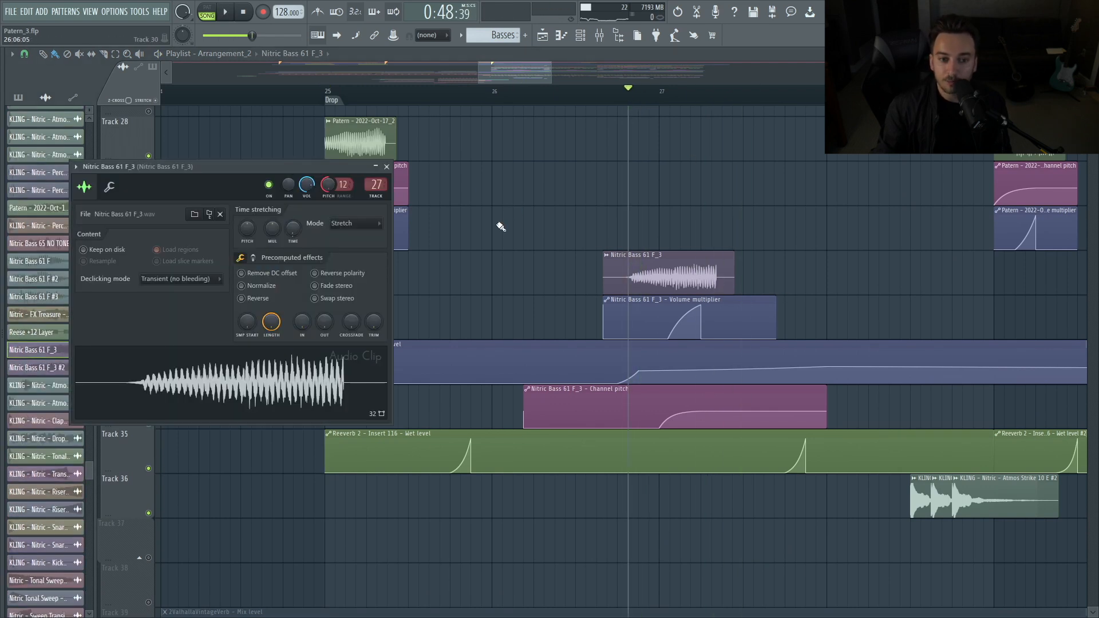
- Open ShaperBox 2 on the Nitric Bass 61 F_3 mixer insert and examine its Pan and Noise shapers
double_click(375, 188)
left_click(787, 82)
left_click_drag(146, 113, 640, 109)
left_click(571, 321)
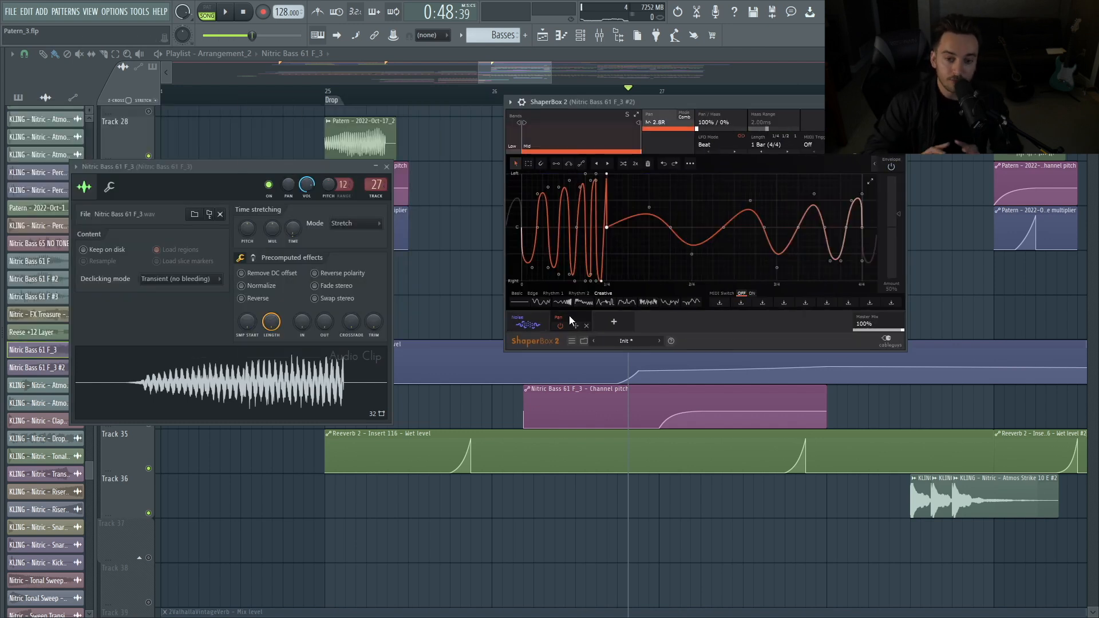
key("space")
left_click(527, 319)
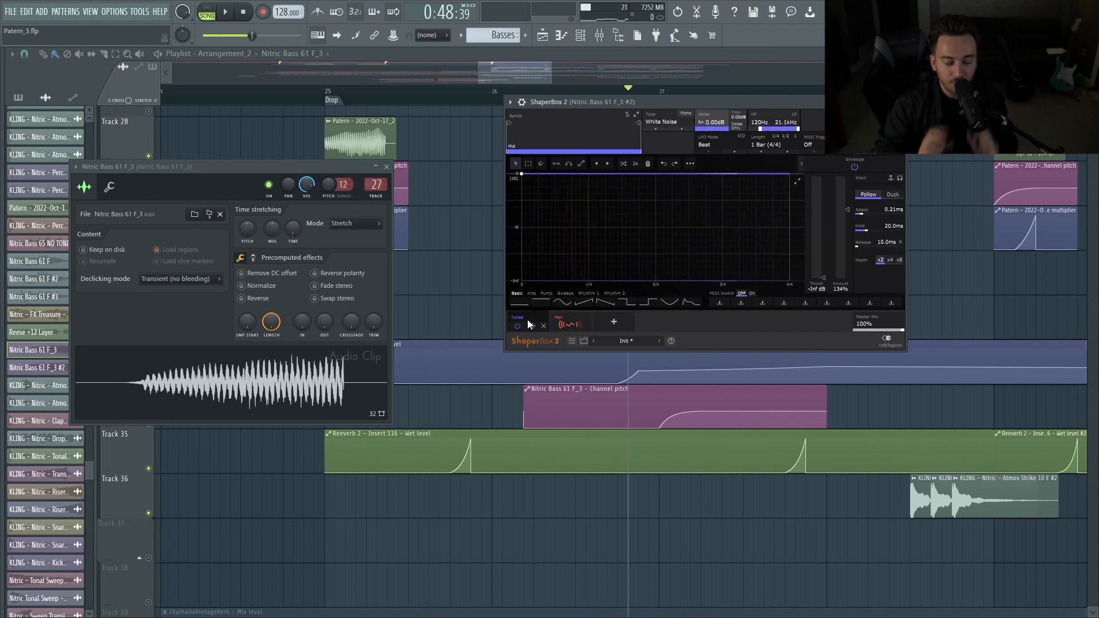
key("space")
left_click(520, 325)
left_click(523, 325)
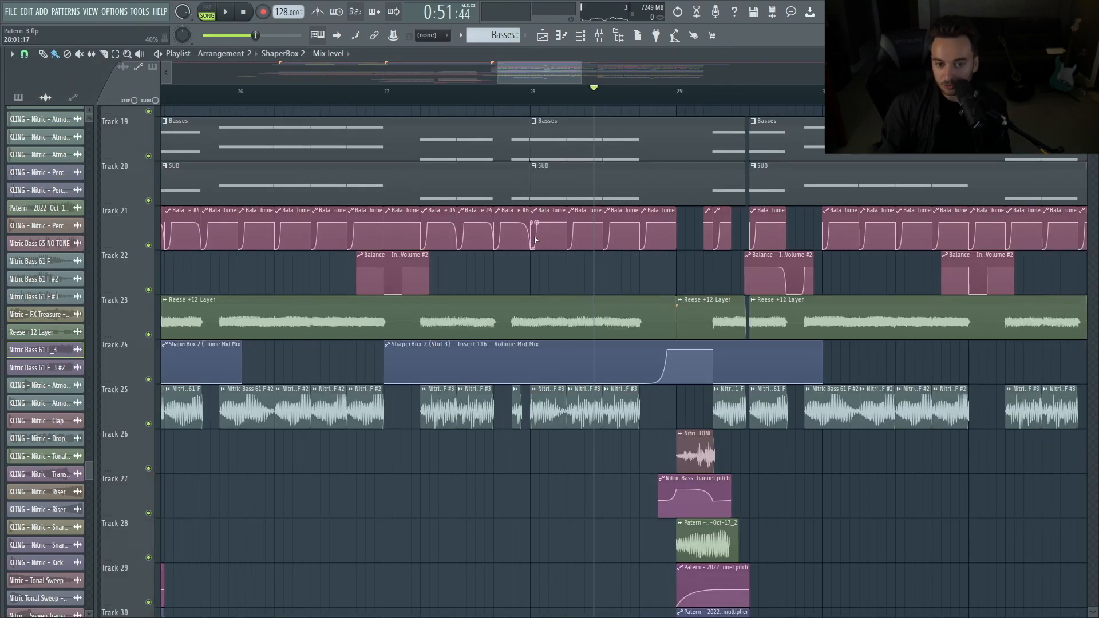
- Solo the Lead Vox (WET) (consolidated) clips on Track 16 with their reverb and pitch automation, and play them from bar 33
left_click_drag(535, 239, 650, 275)
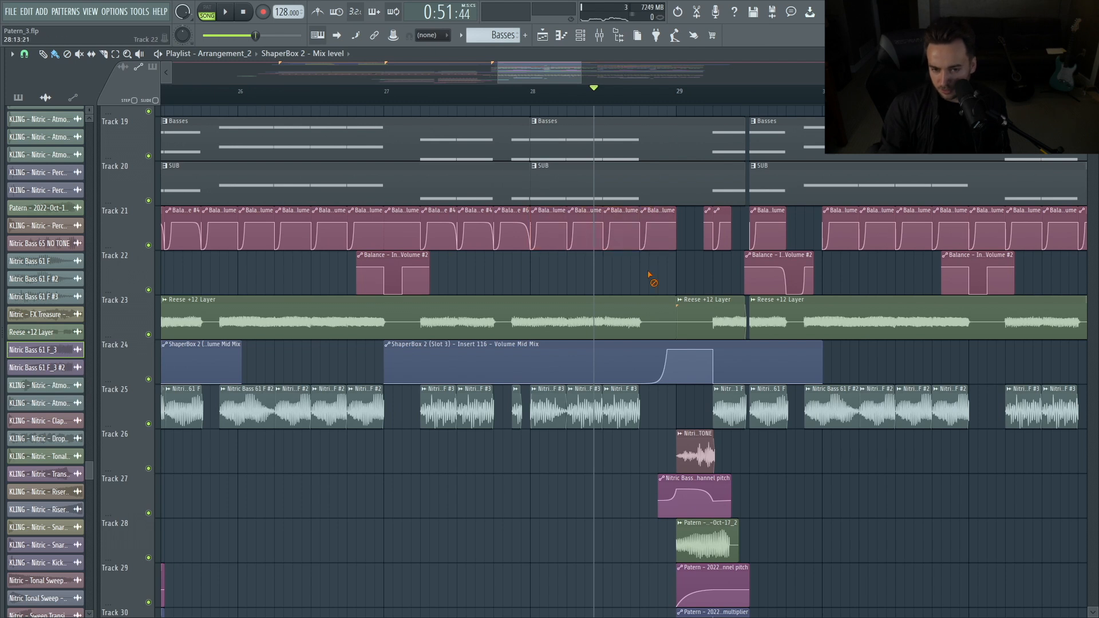
left_click_drag(479, 65, 579, 74)
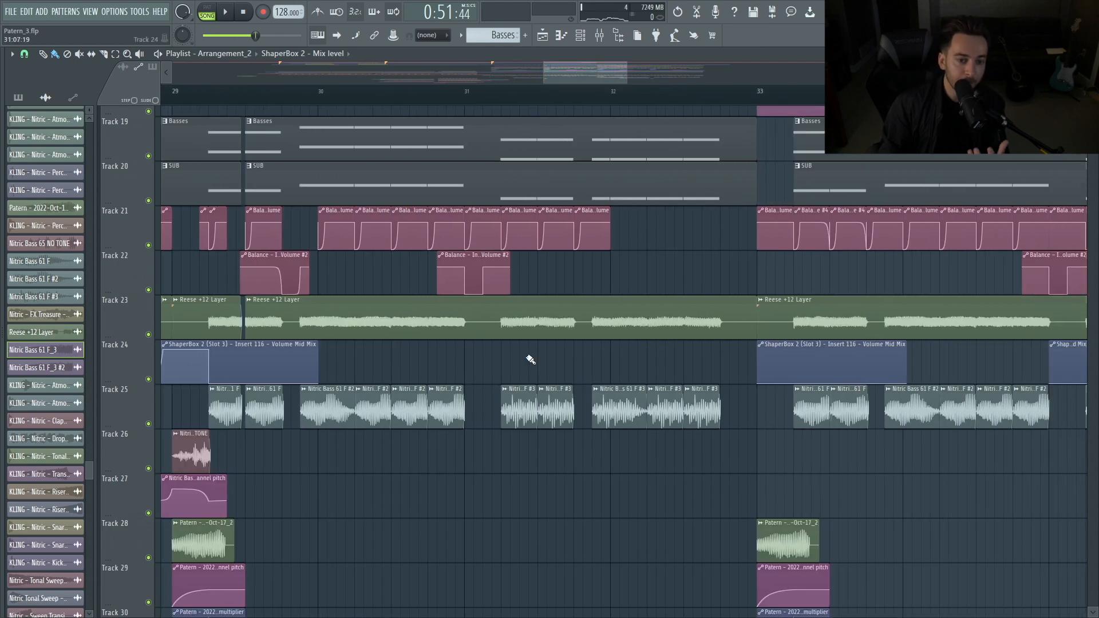
scroll(263, 371, "up", 2)
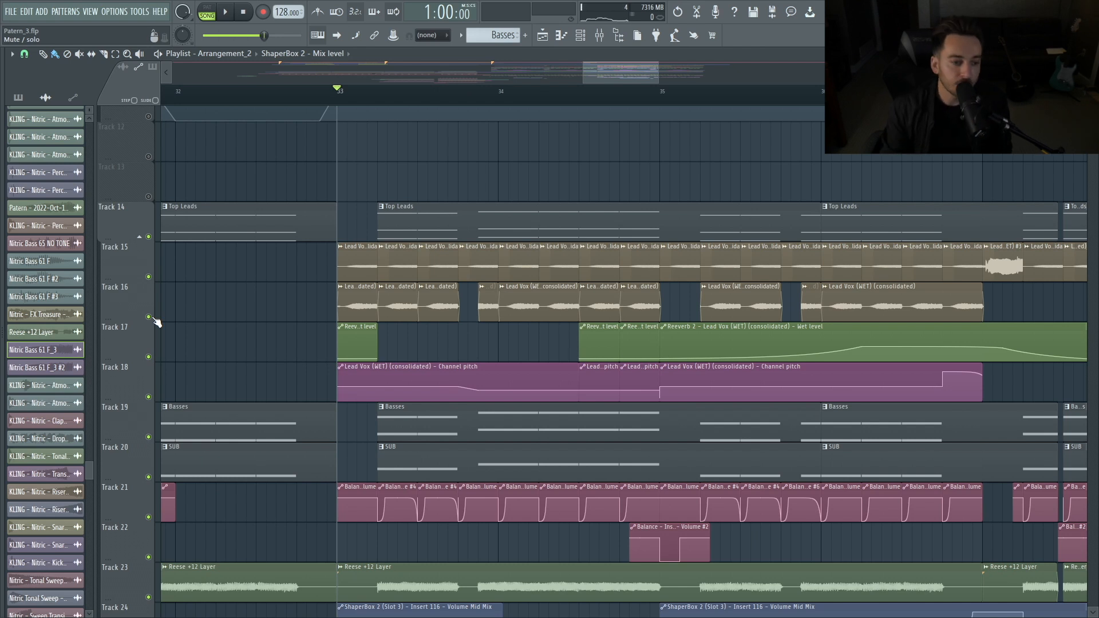
right_click(149, 317)
left_click(148, 357)
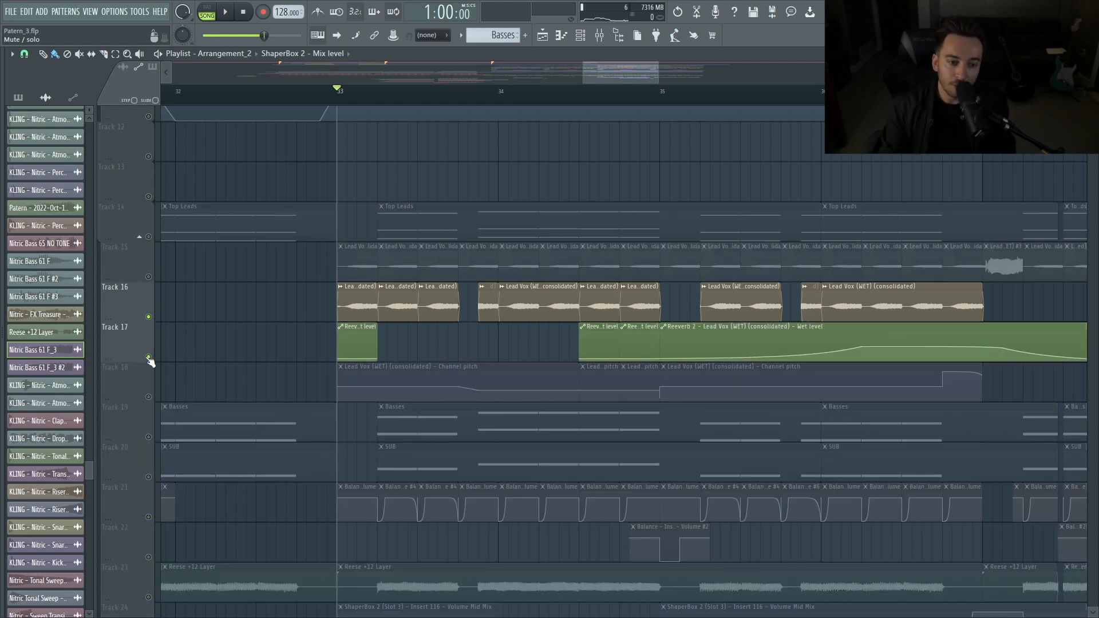
left_click(148, 397)
key("space")
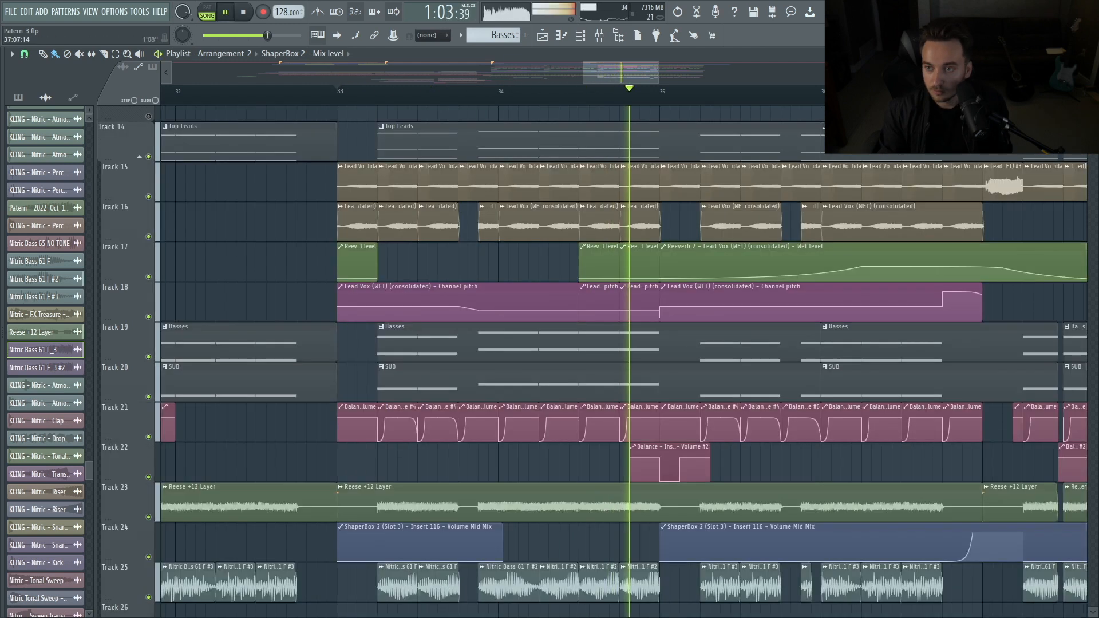
- Go to the Verse at bar 9 and audition the Arp Loop - Dark Deep Retro Pluck 128 G# Minor clip on Track 37
scroll(624, 361, "down", 2)
scroll(748, 444, "down", 5)
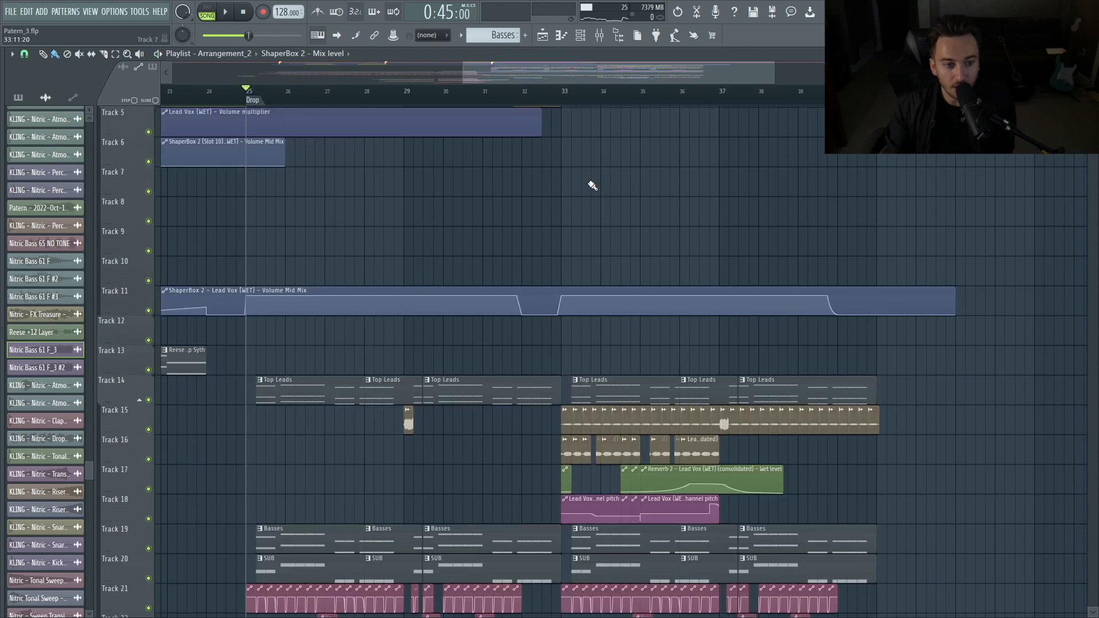
scroll(592, 186, "up", 2)
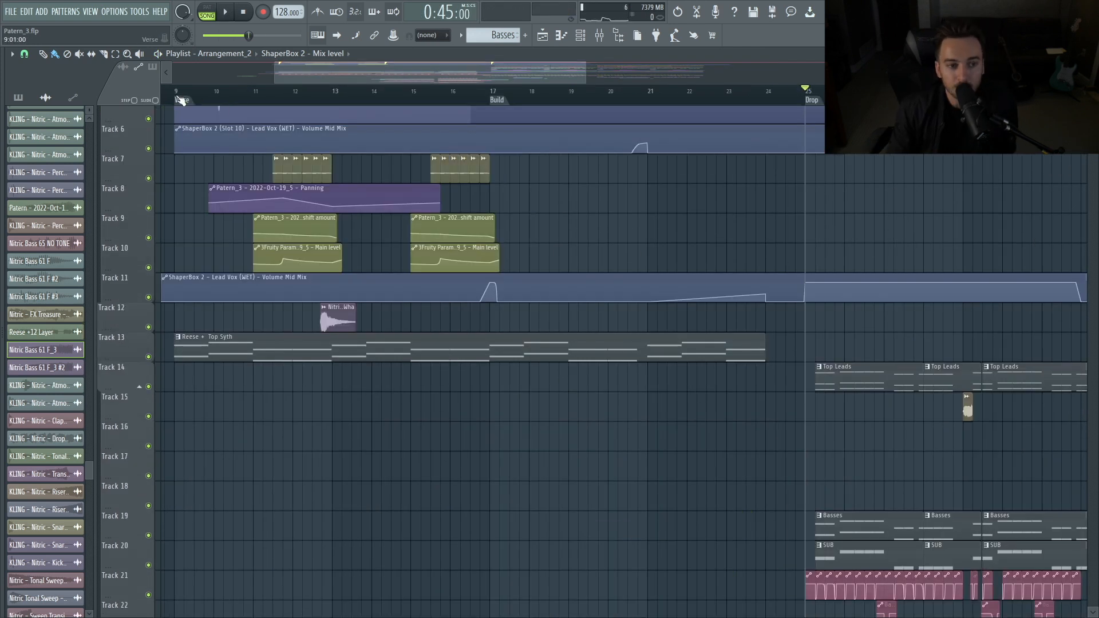
left_click(181, 100)
scroll(645, 444, "down", 1)
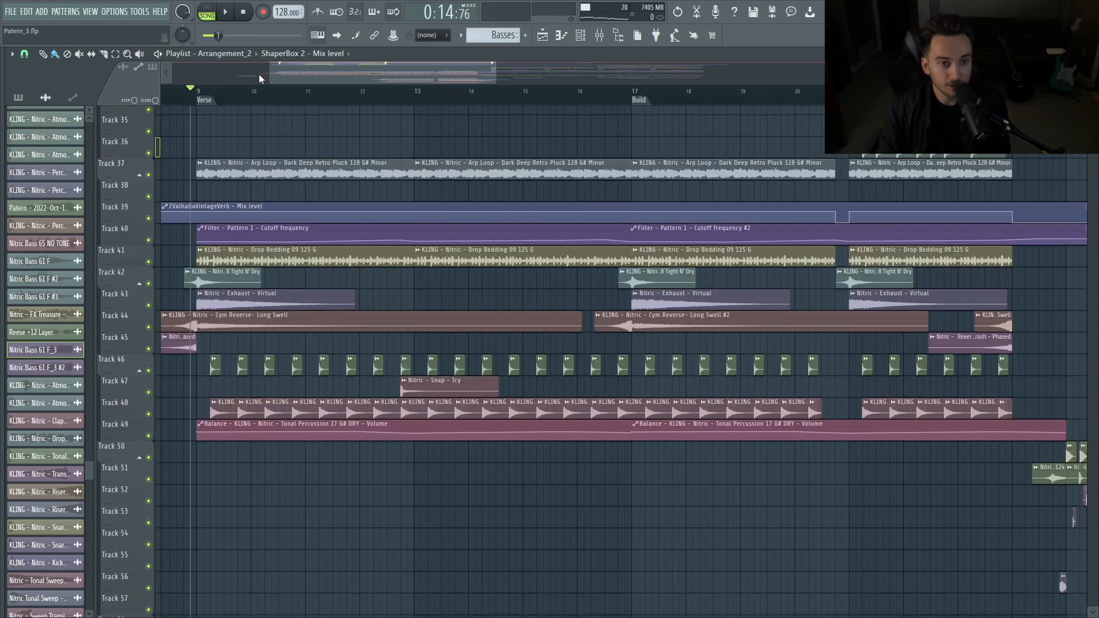
key("y")
left_click(216, 180)
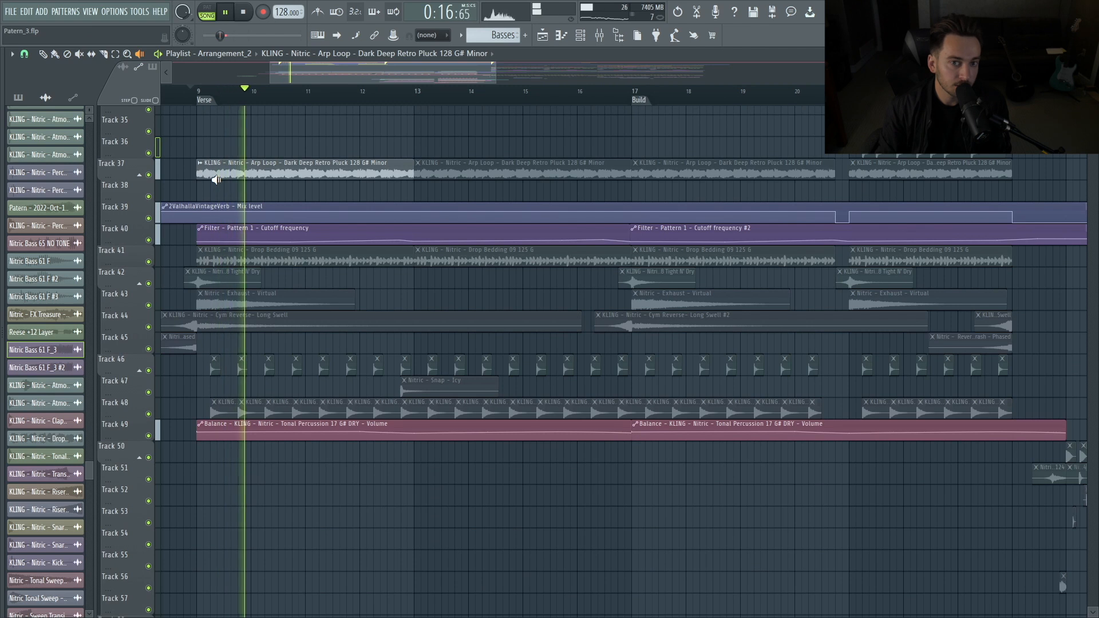
left_click_drag(217, 180, 224, 231)
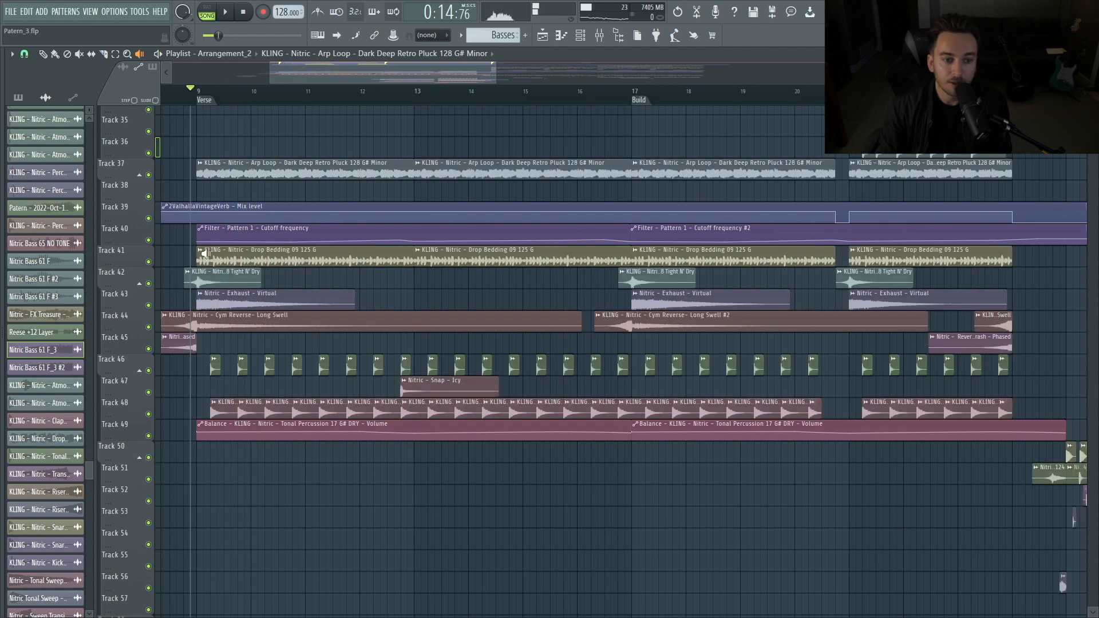
- Audition the Drop Bedding 09 125 G and Cym Reverse- Long Swell clips, and play the verse's layers together
left_click(205, 253)
left_click_drag(205, 254, 181, 325)
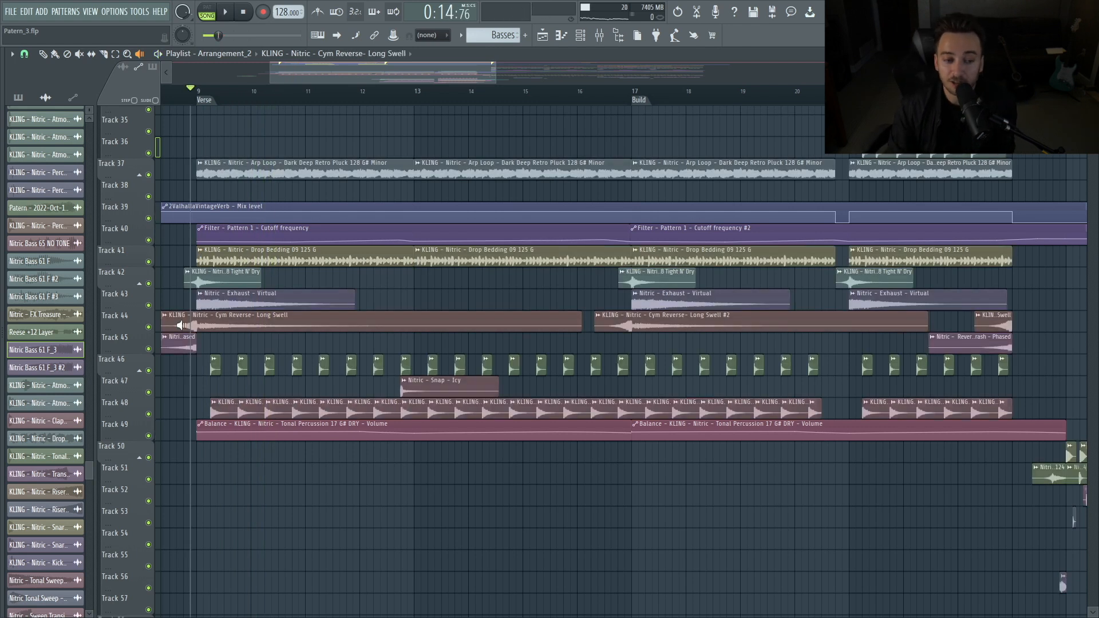
left_click(180, 325)
left_click_drag(181, 326, 188, 329)
key("space")
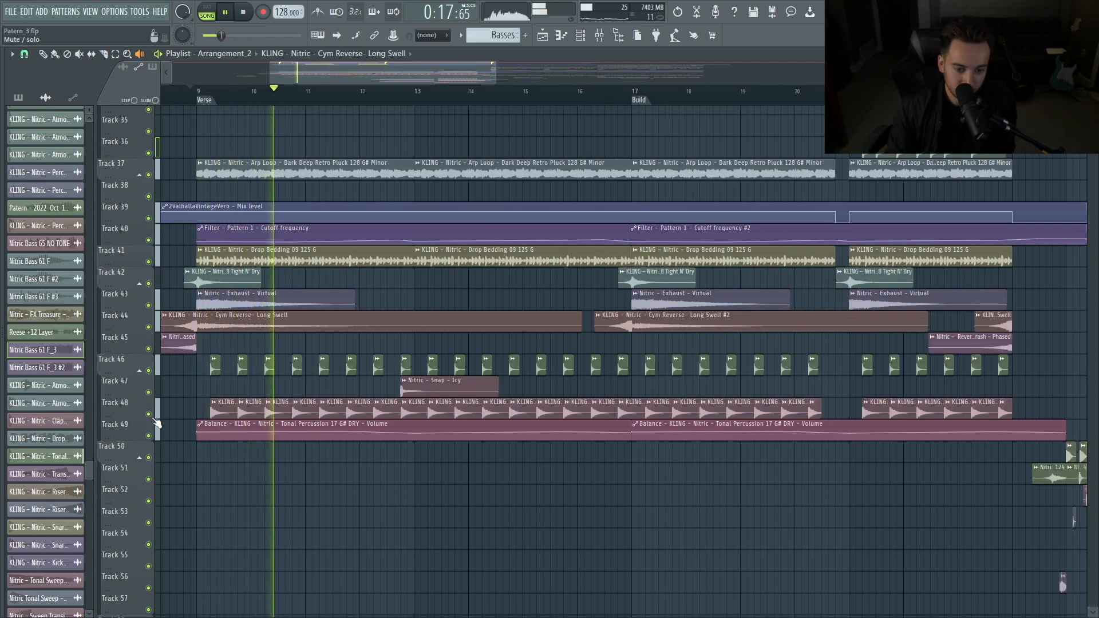
key("space")
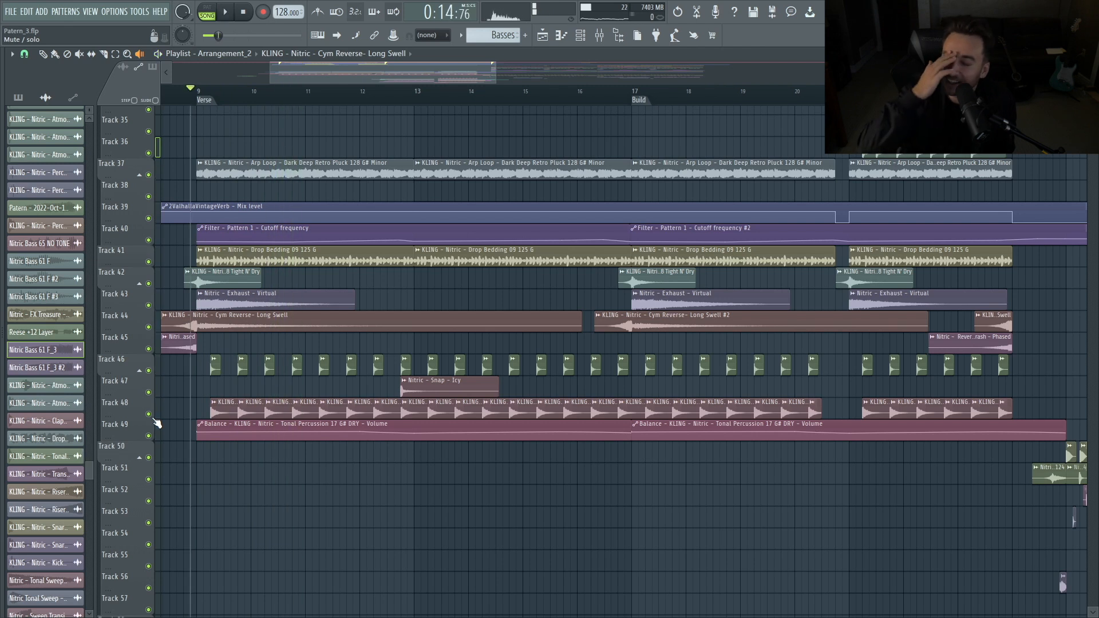
- Inspect the Tonal Percussion 20 G# clip's sample settings and play the soloed percussion group on Tracks 46 to 49
scroll(157, 423, "up", 5)
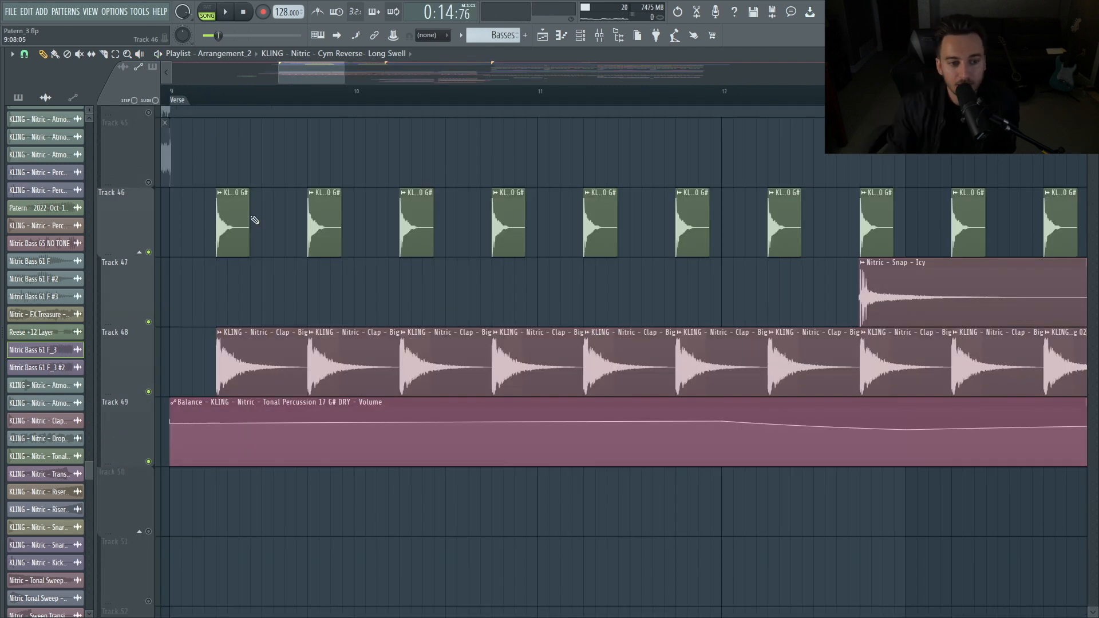
double_click(238, 223)
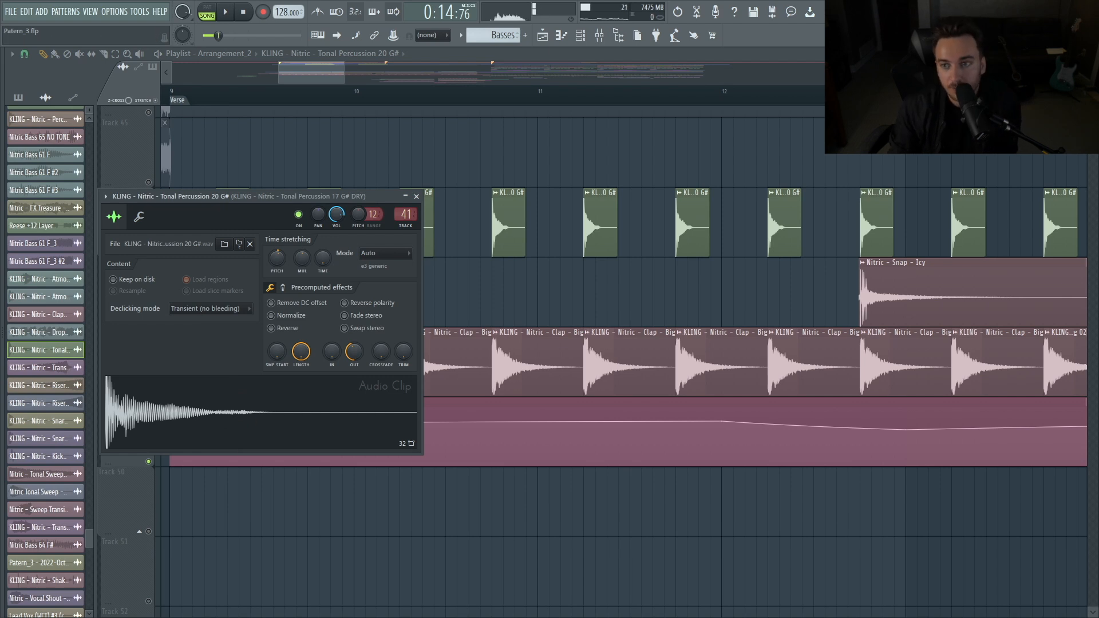
key("Escape")
scroll(156, 156, "down", 3)
key("space")
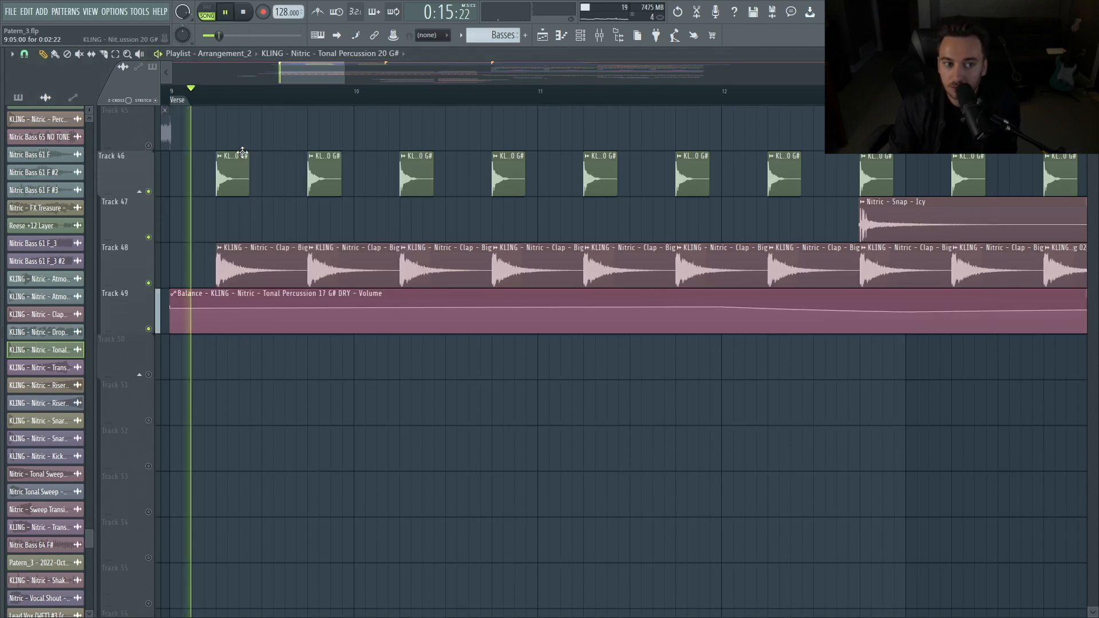
- Bring the swept impact and arp loop groups back in and listen to them with the verse percussion
scroll(154, 166, "up", 7)
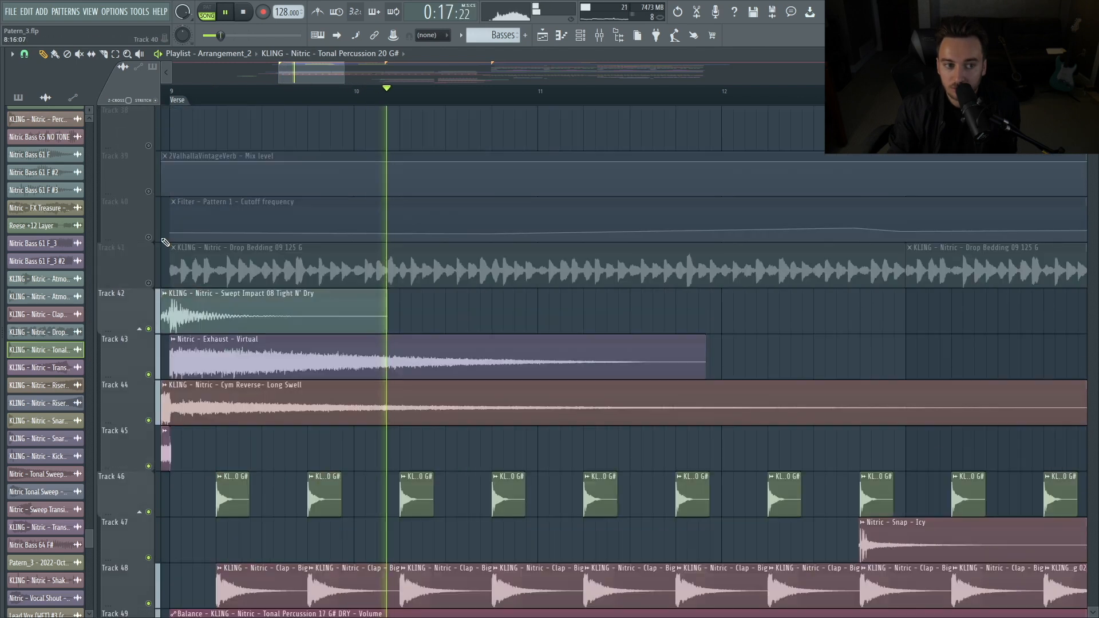
scroll(228, 321, "down", 3)
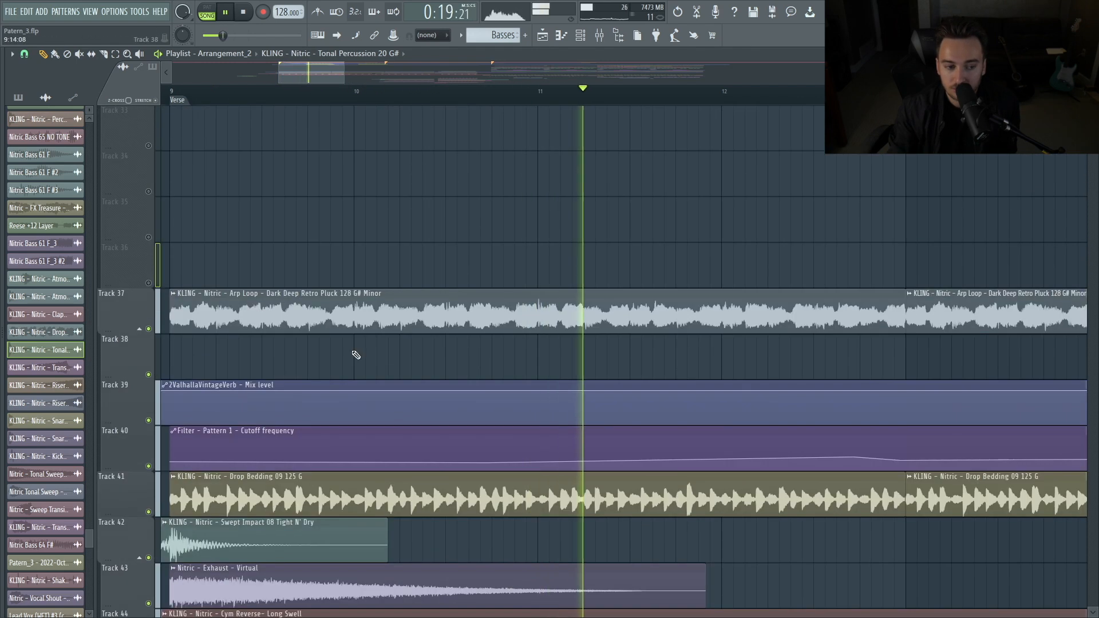
scroll(336, 347, "down", 5)
- Solo the tonal sweep group on Tracks 73 to 76 and play it from just before the Build at bar 17
scroll(338, 429, "up", 3)
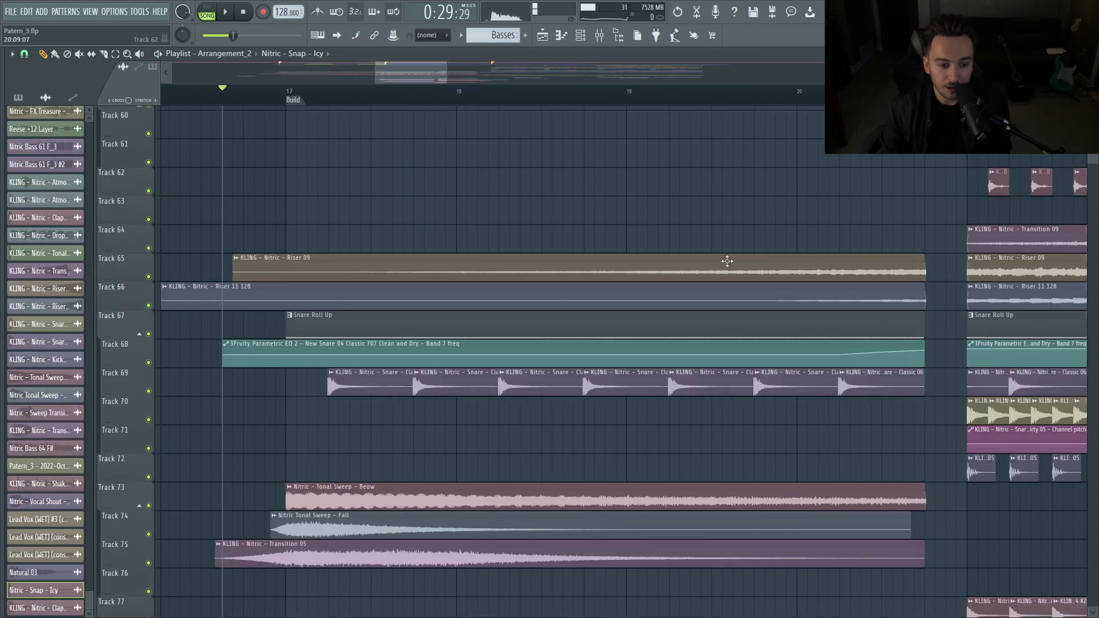
scroll(207, 513, "down", 3)
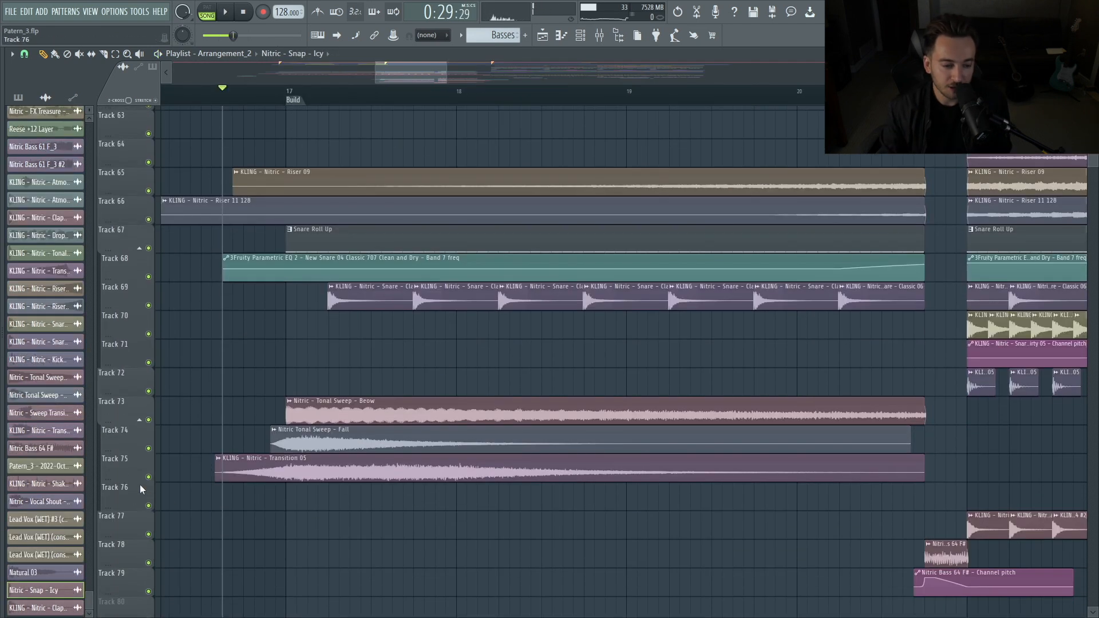
right_click(149, 419)
key("space")
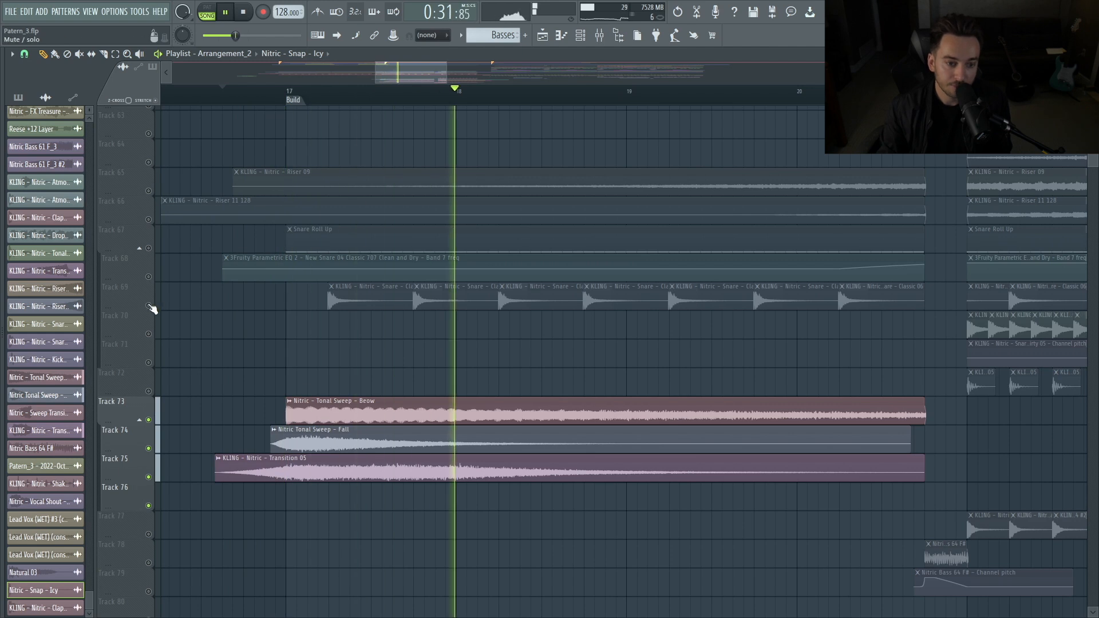
- Bring the snare layers on Tracks 67 to 72 back in with the tonal sweeps and play the build through the gap before bar 21
left_click(149, 307)
key("space")
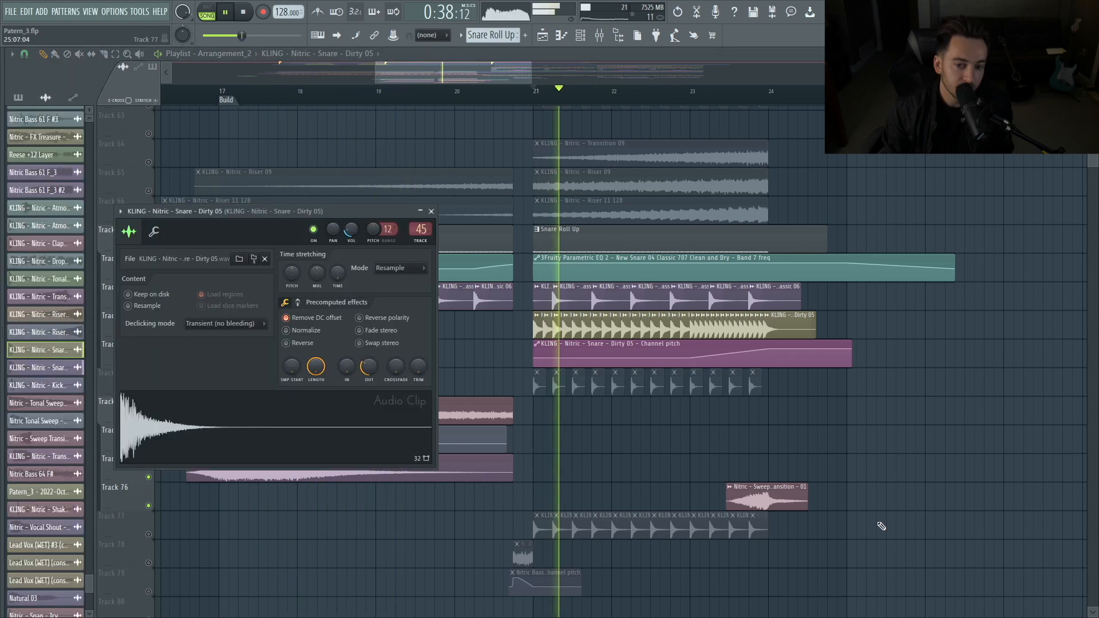
key("Escape")
left_click(150, 392)
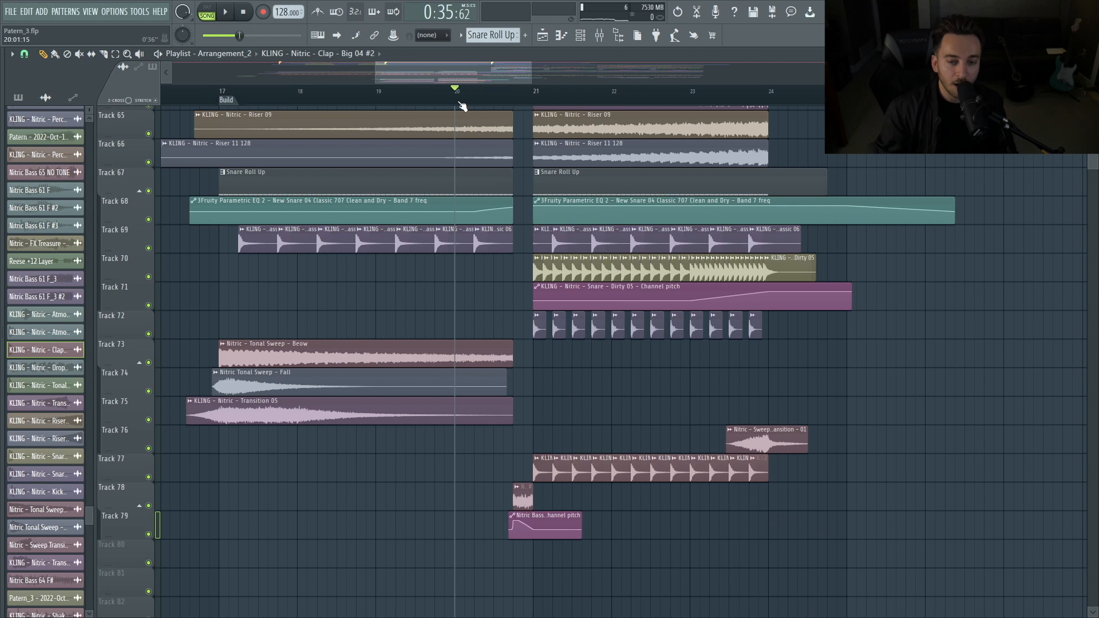
key("space")
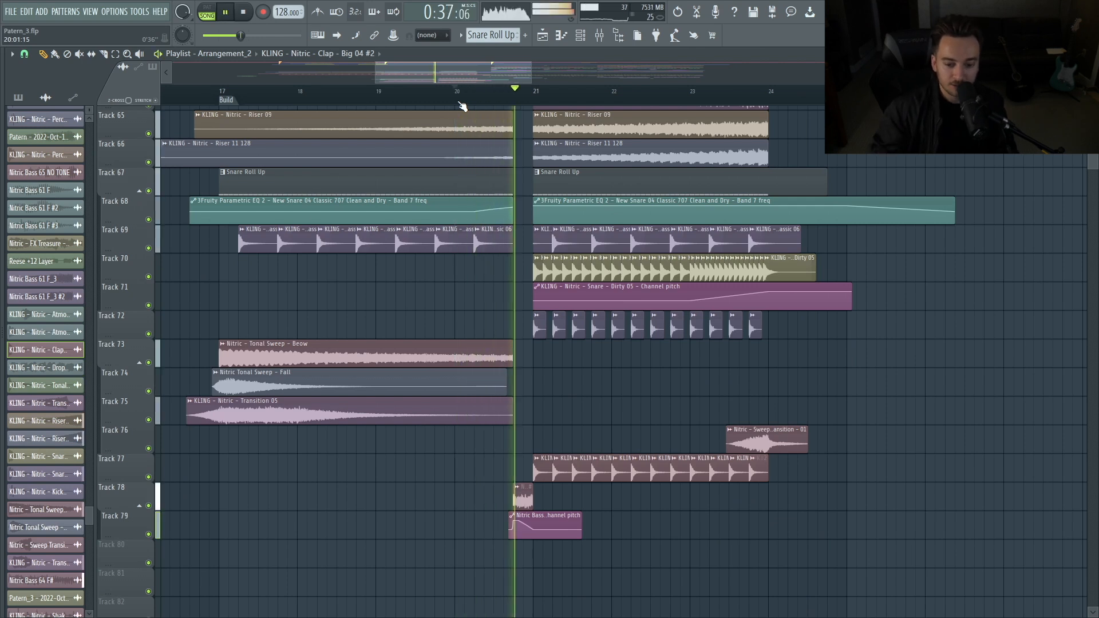
key("space")
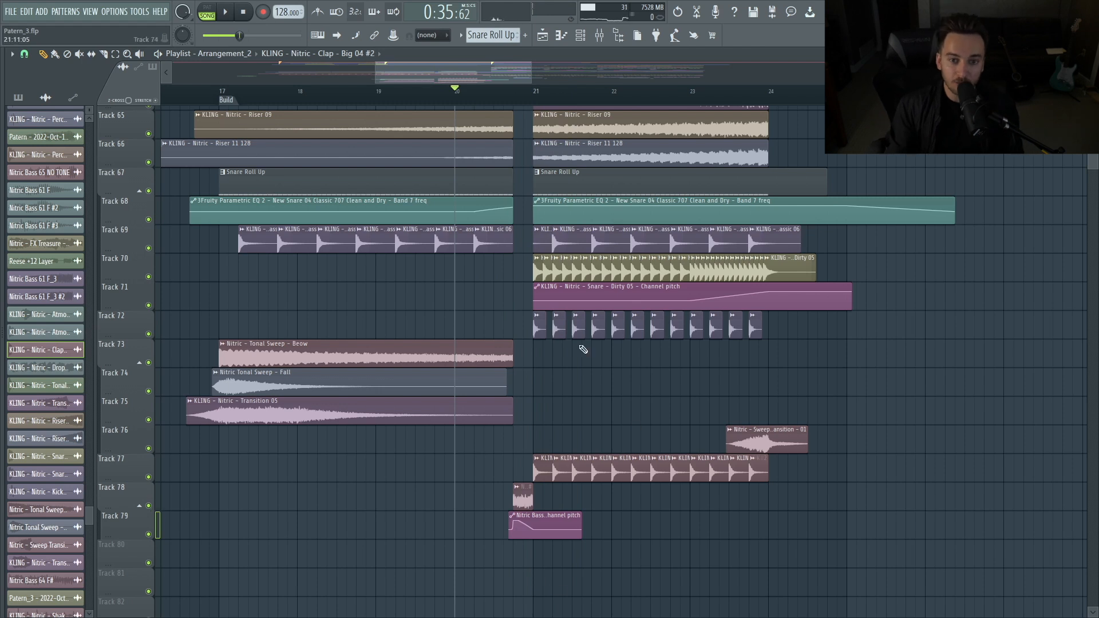
- Inspect the Nitric Bass 64 F# clip's sample settings and play it soloed with its channel pitch automation over the last beat before bar 21
left_click_drag(520, 105, 534, 102)
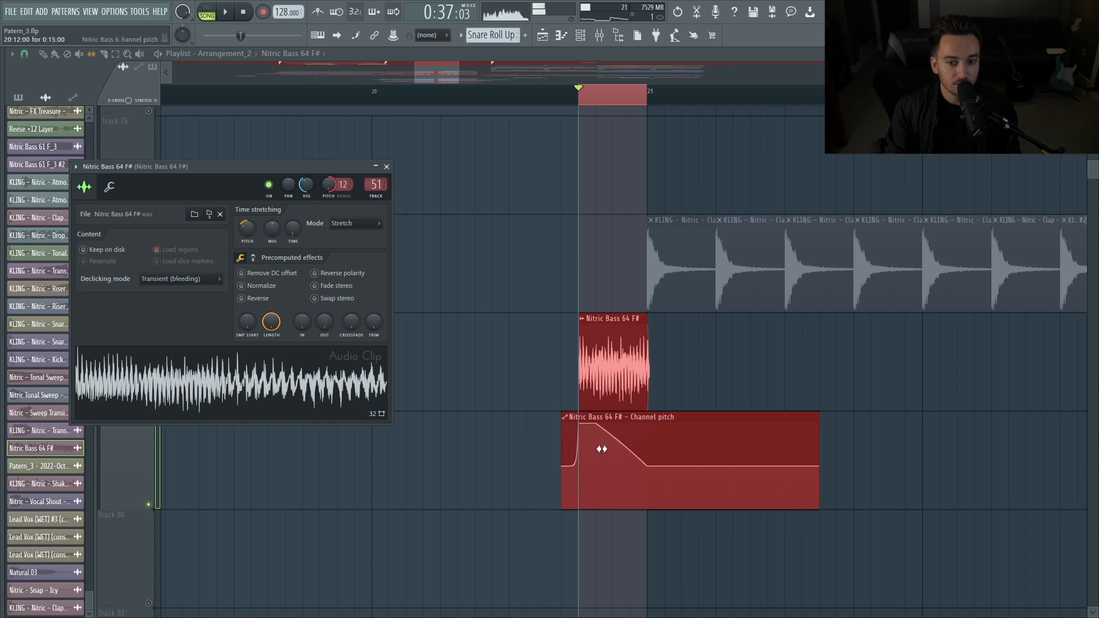
key("Escape")
key("space")
key("space")
key("ctrl+z")
key("ctrl+z")
key("ctrl+z")
key("ctrl+z")
key("space")
key("ctrl+z")
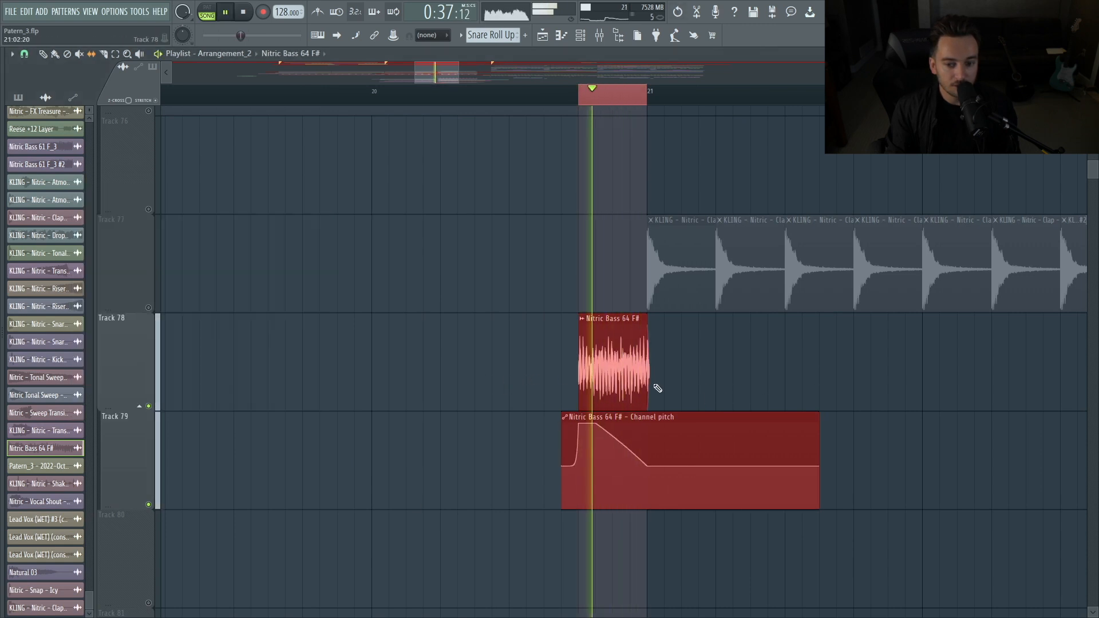
- Play the soloed hits on Track 62, bringing in Transition 09, Riser 09 and Riser 11 128 on Tracks 64 to 66 from bar 21
key("space")
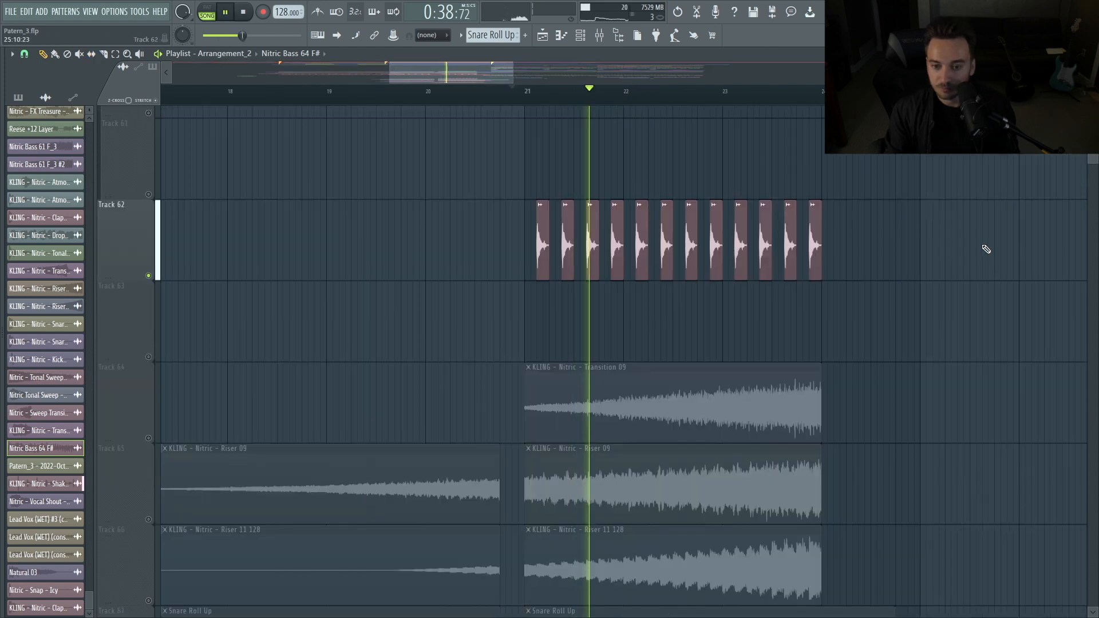
key("space")
left_click(149, 438)
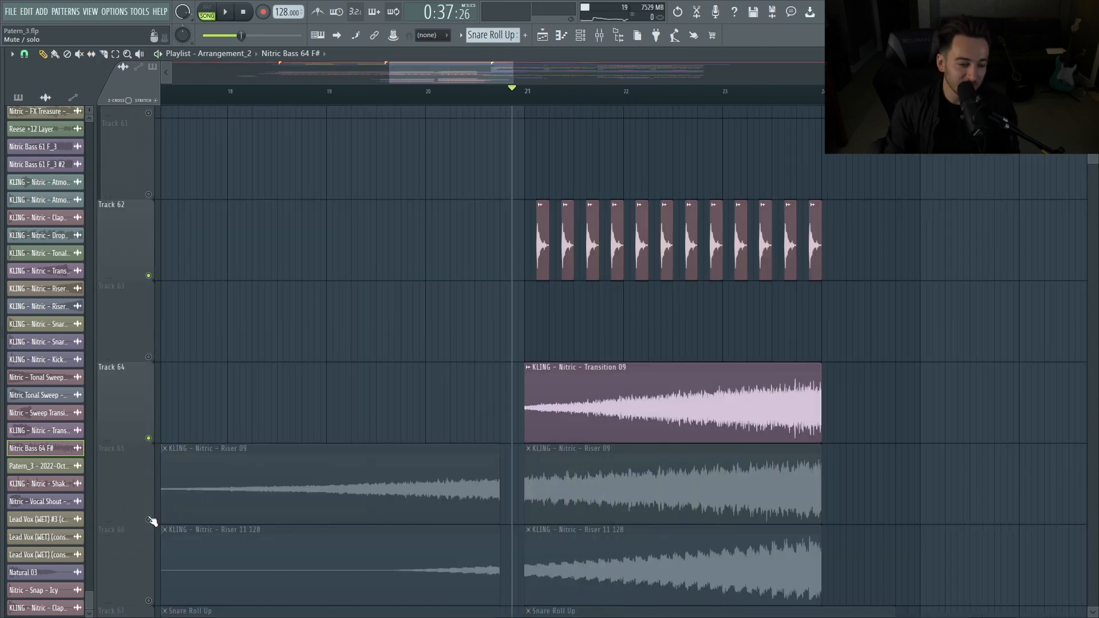
left_click(148, 519)
scroll(152, 522, "down", 1)
scroll(153, 475, "down", 3)
key("space")
scroll(152, 475, "up", 1)
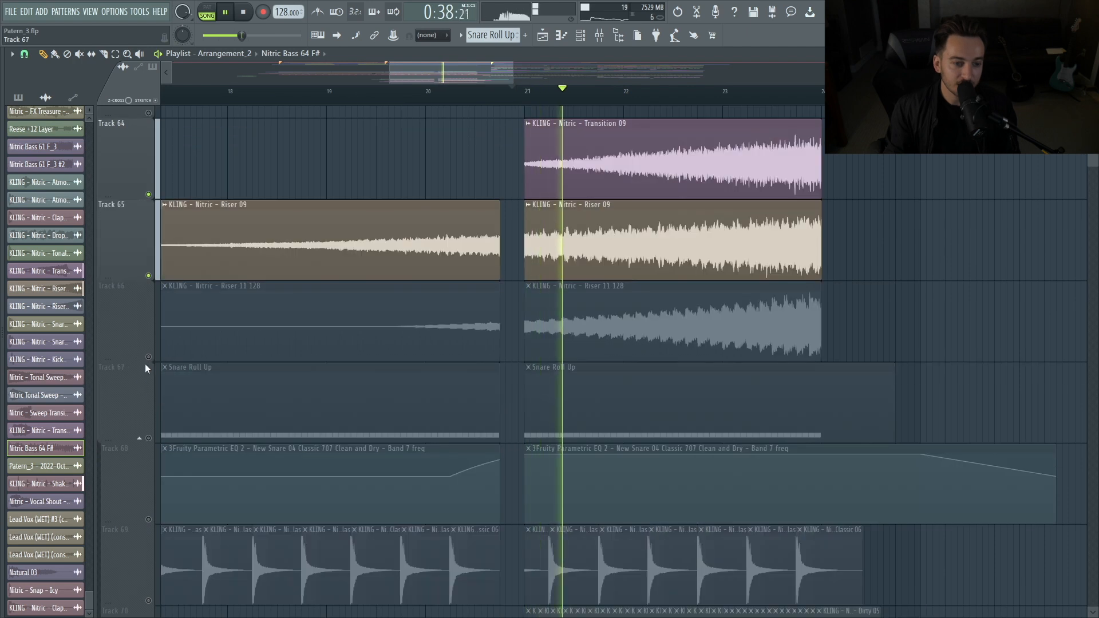
left_click(148, 356)
left_click_drag(380, 478, 1059, 100)
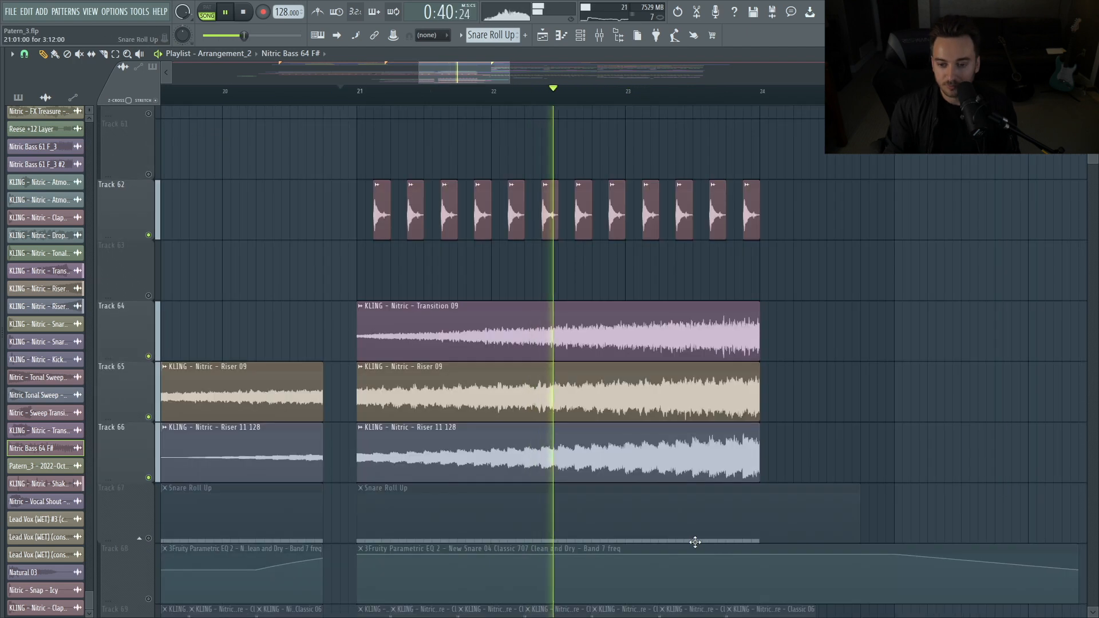
left_click_drag(714, 458, 885, 112)
scroll(648, 477, "up", 5)
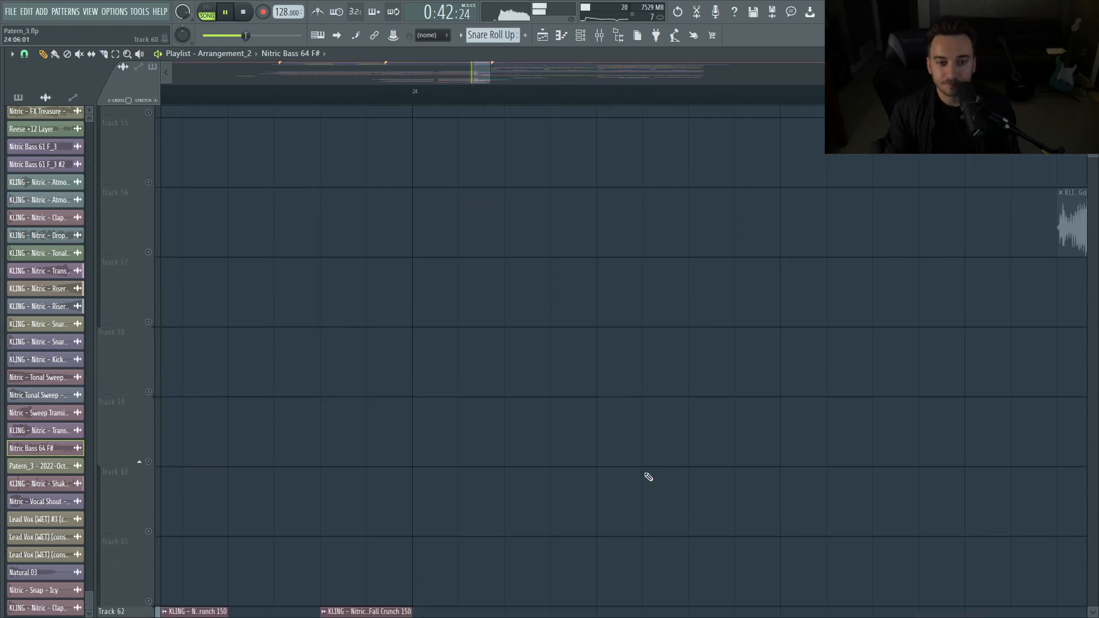
right_click(647, 475, "ctrl")
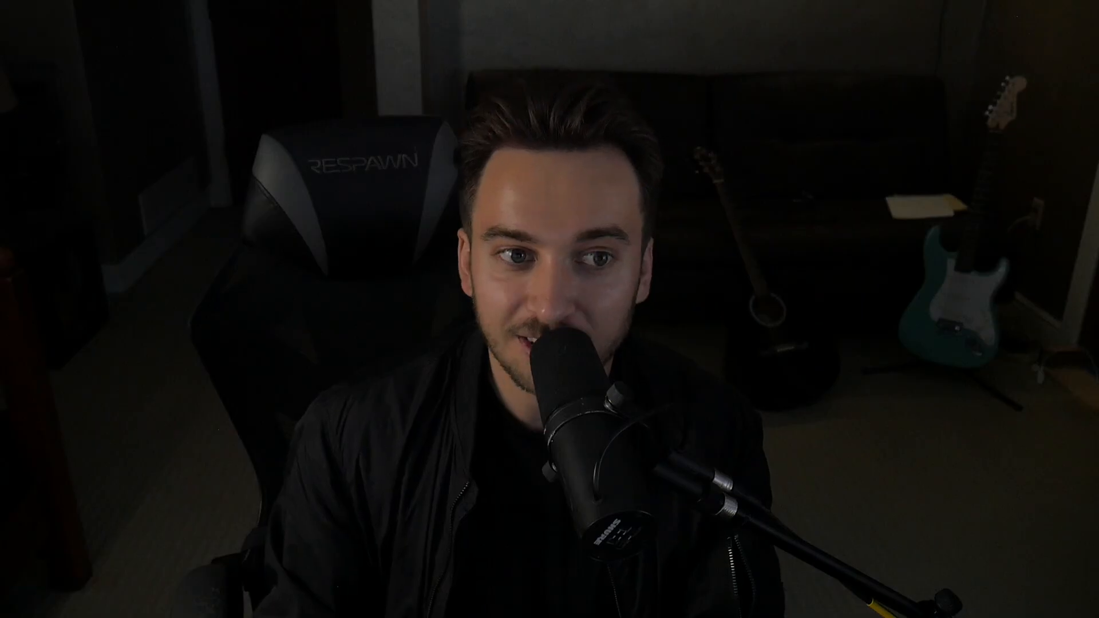